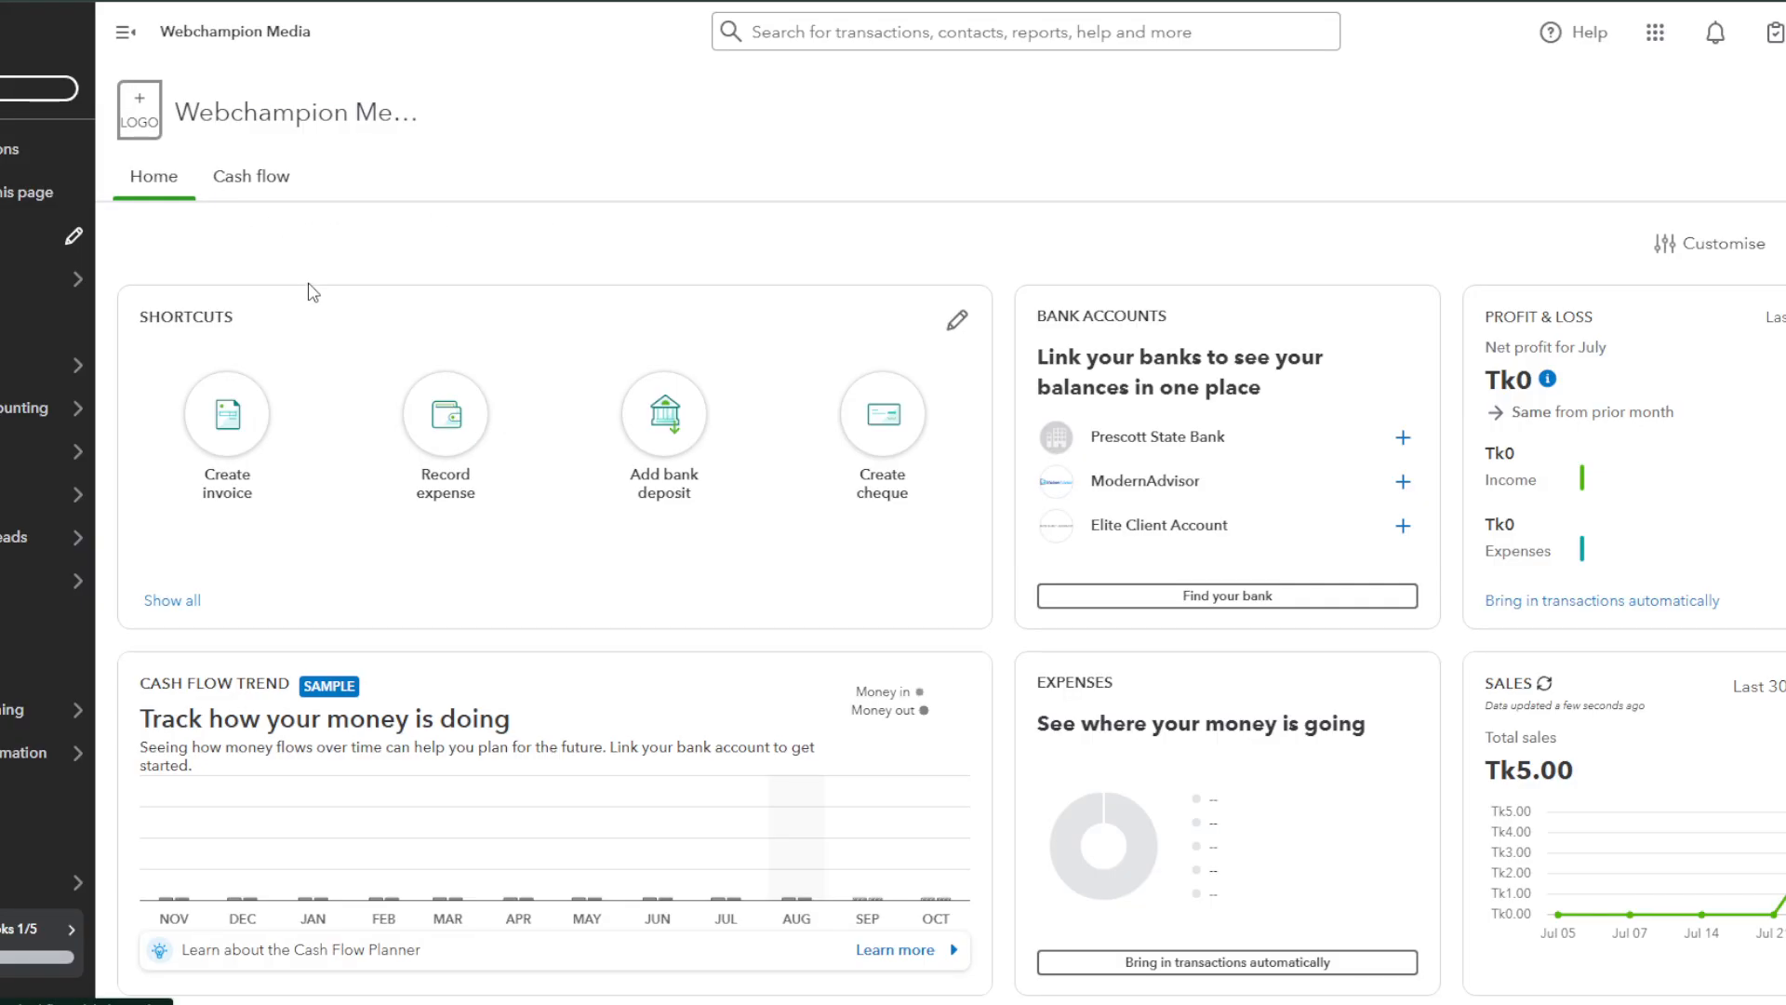
mouse_move(23, 236)
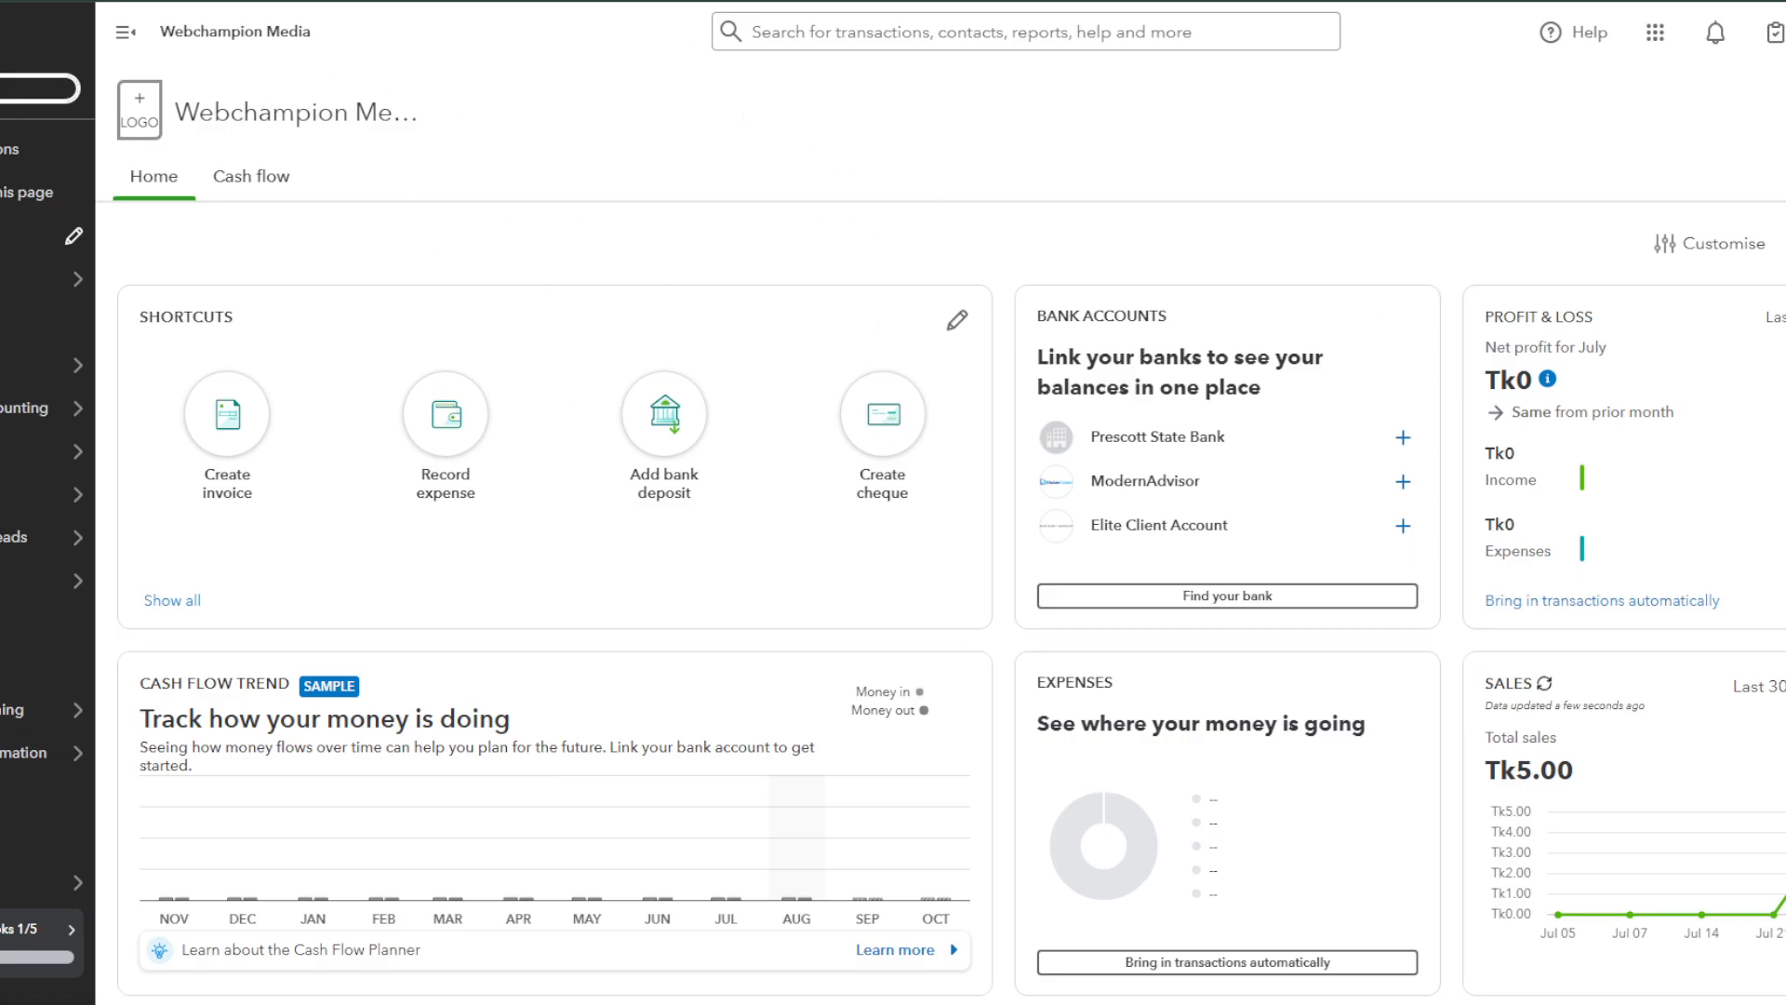
left_click(37, 88)
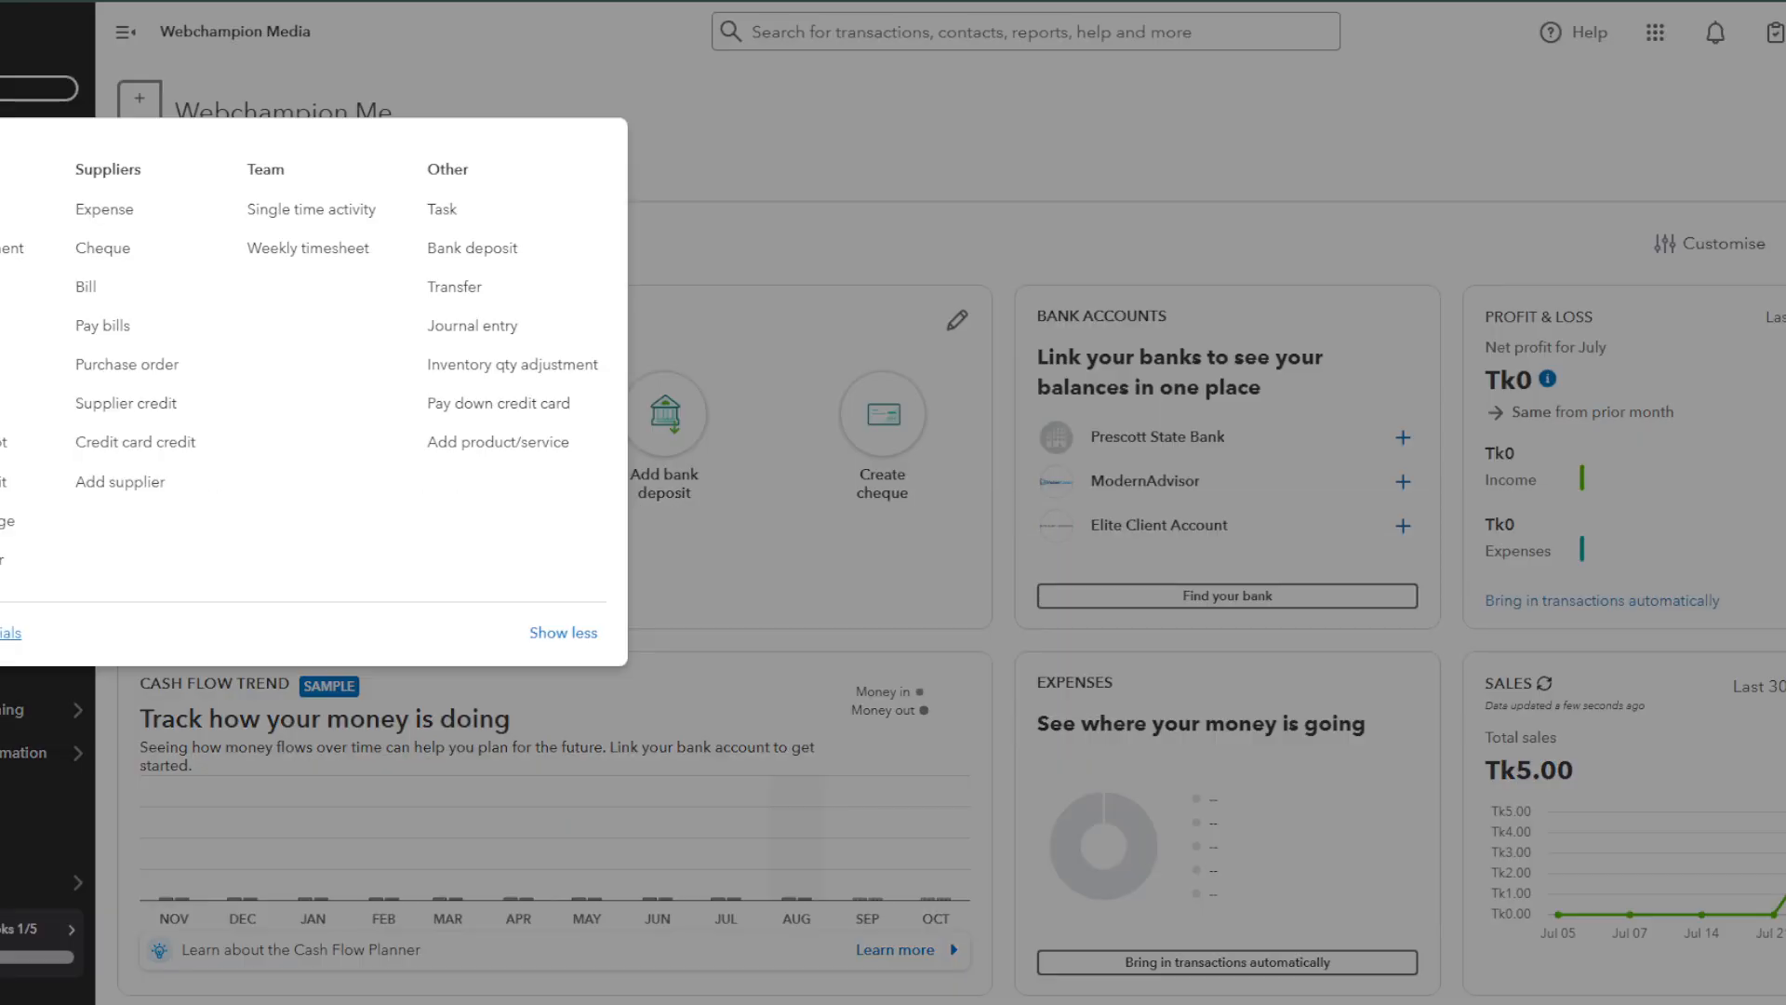
key("Escape")
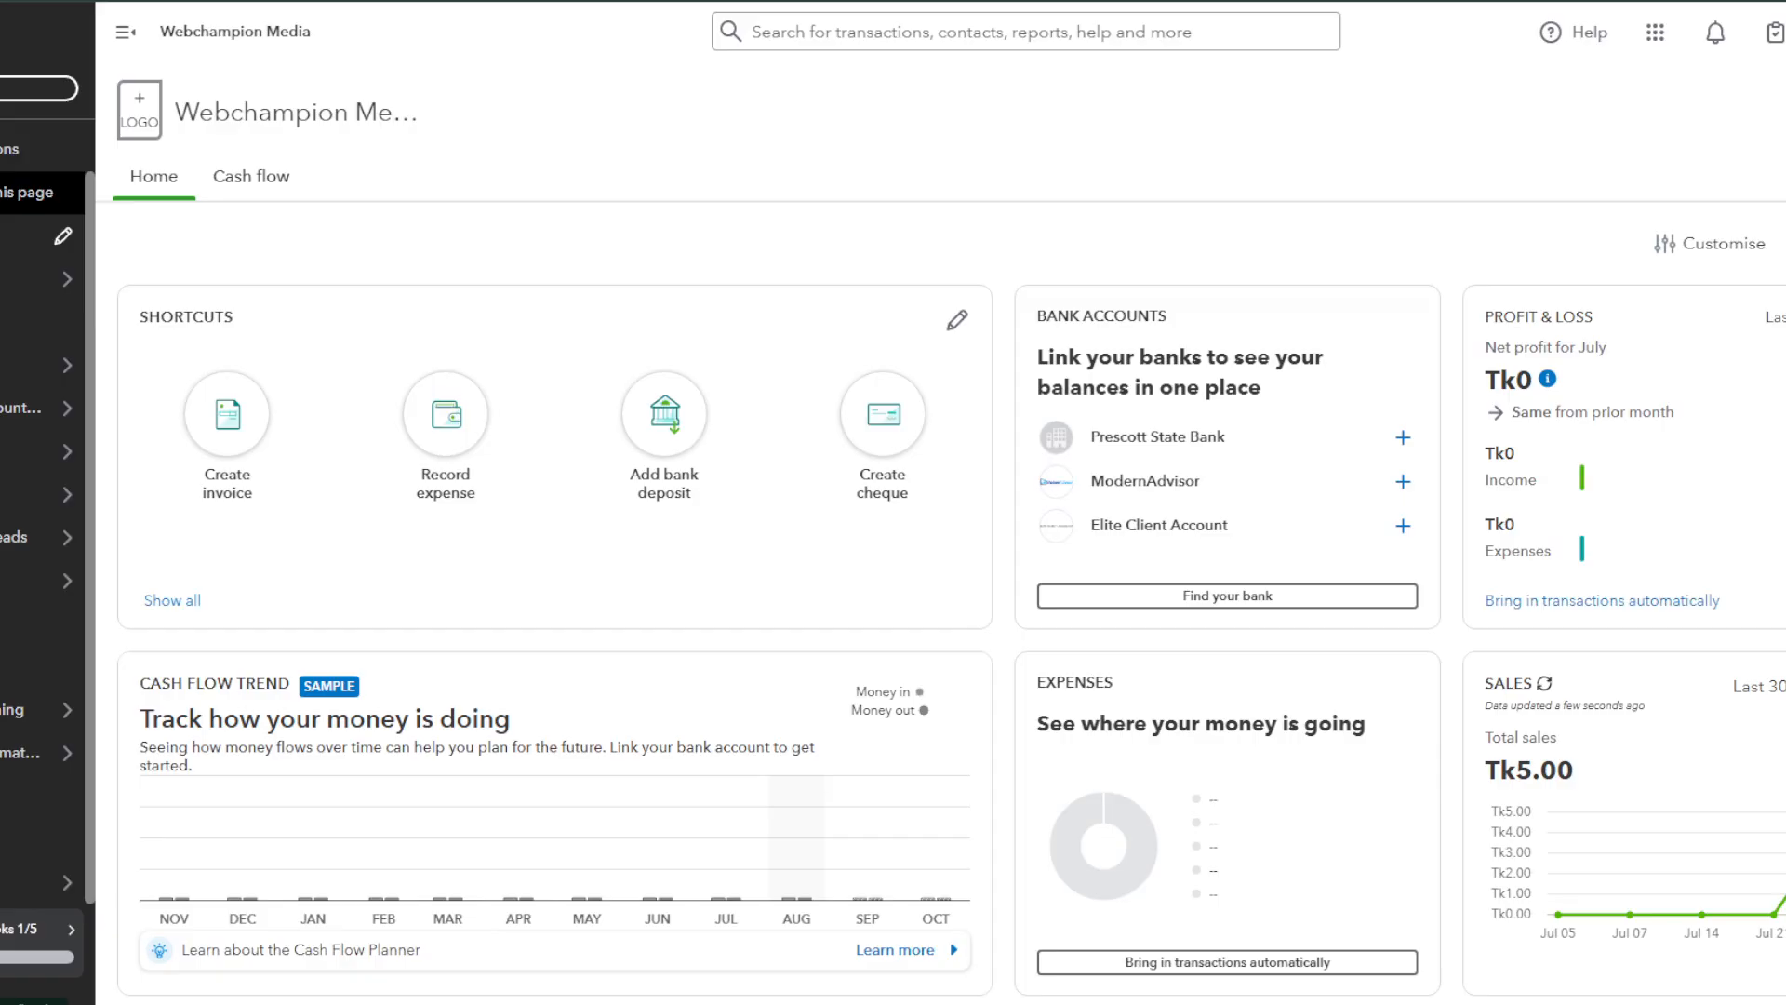
scroll(314, 144, "down", 2)
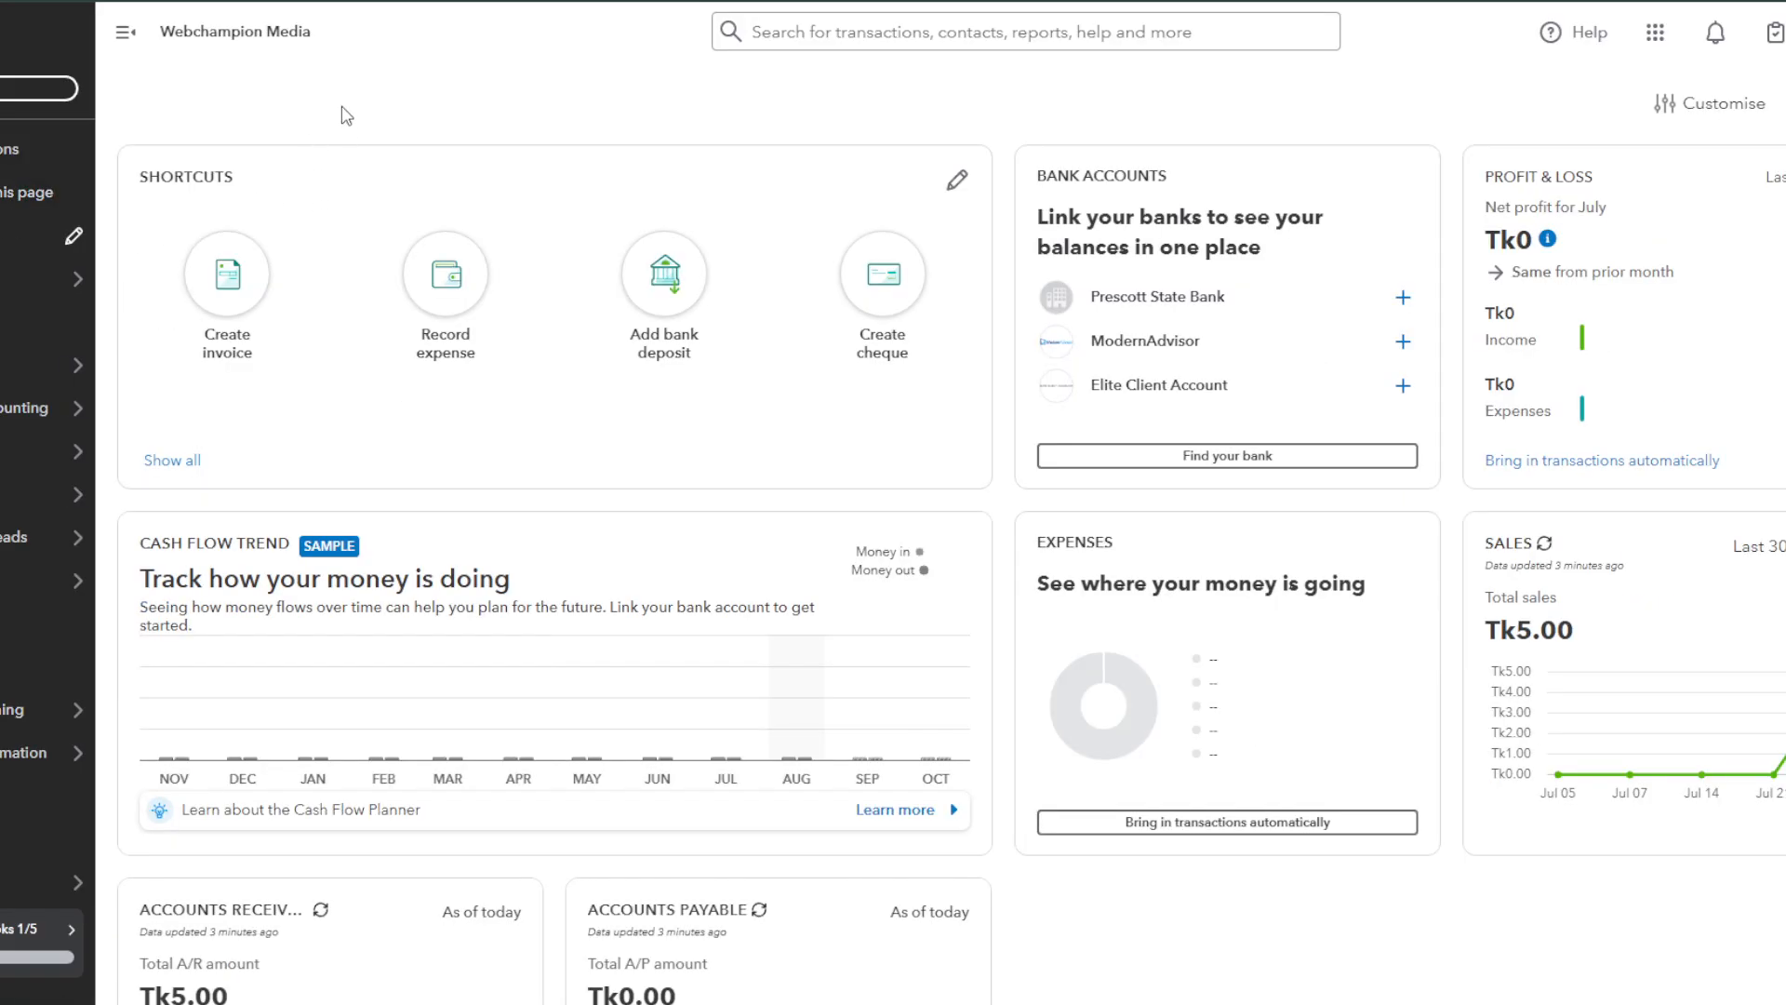
Create a new customer invoice.
left_click(9, 91)
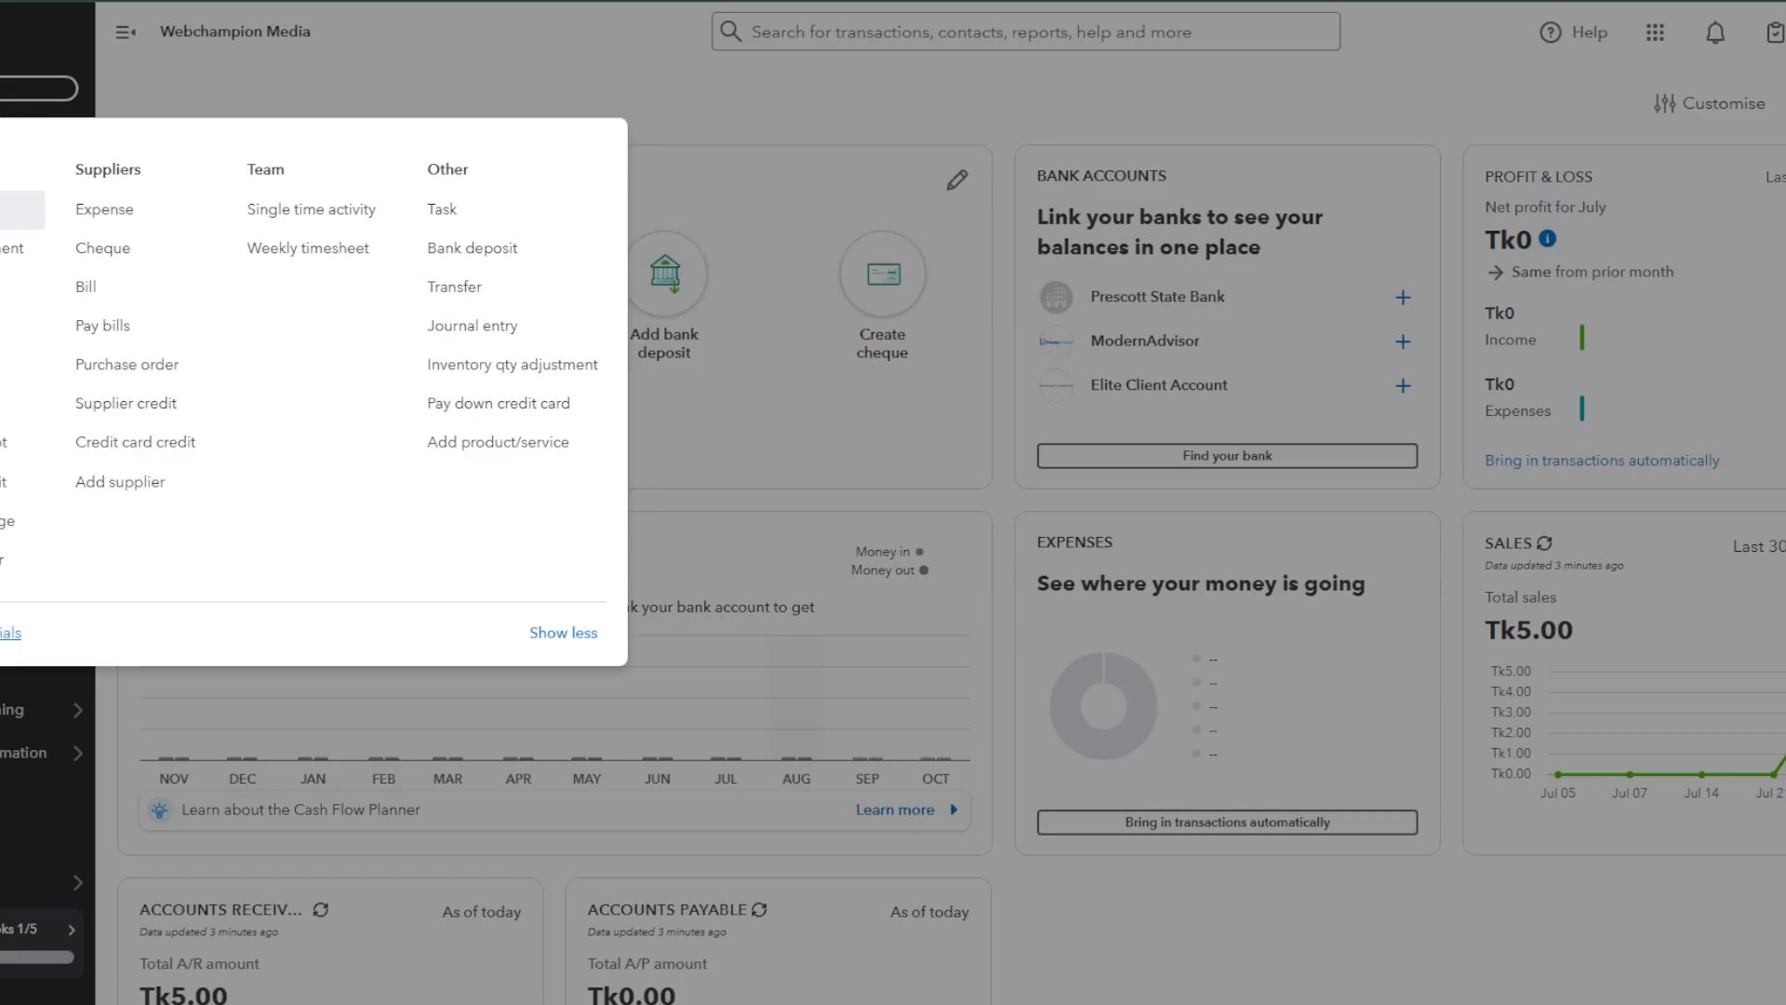
left_click(4, 210)
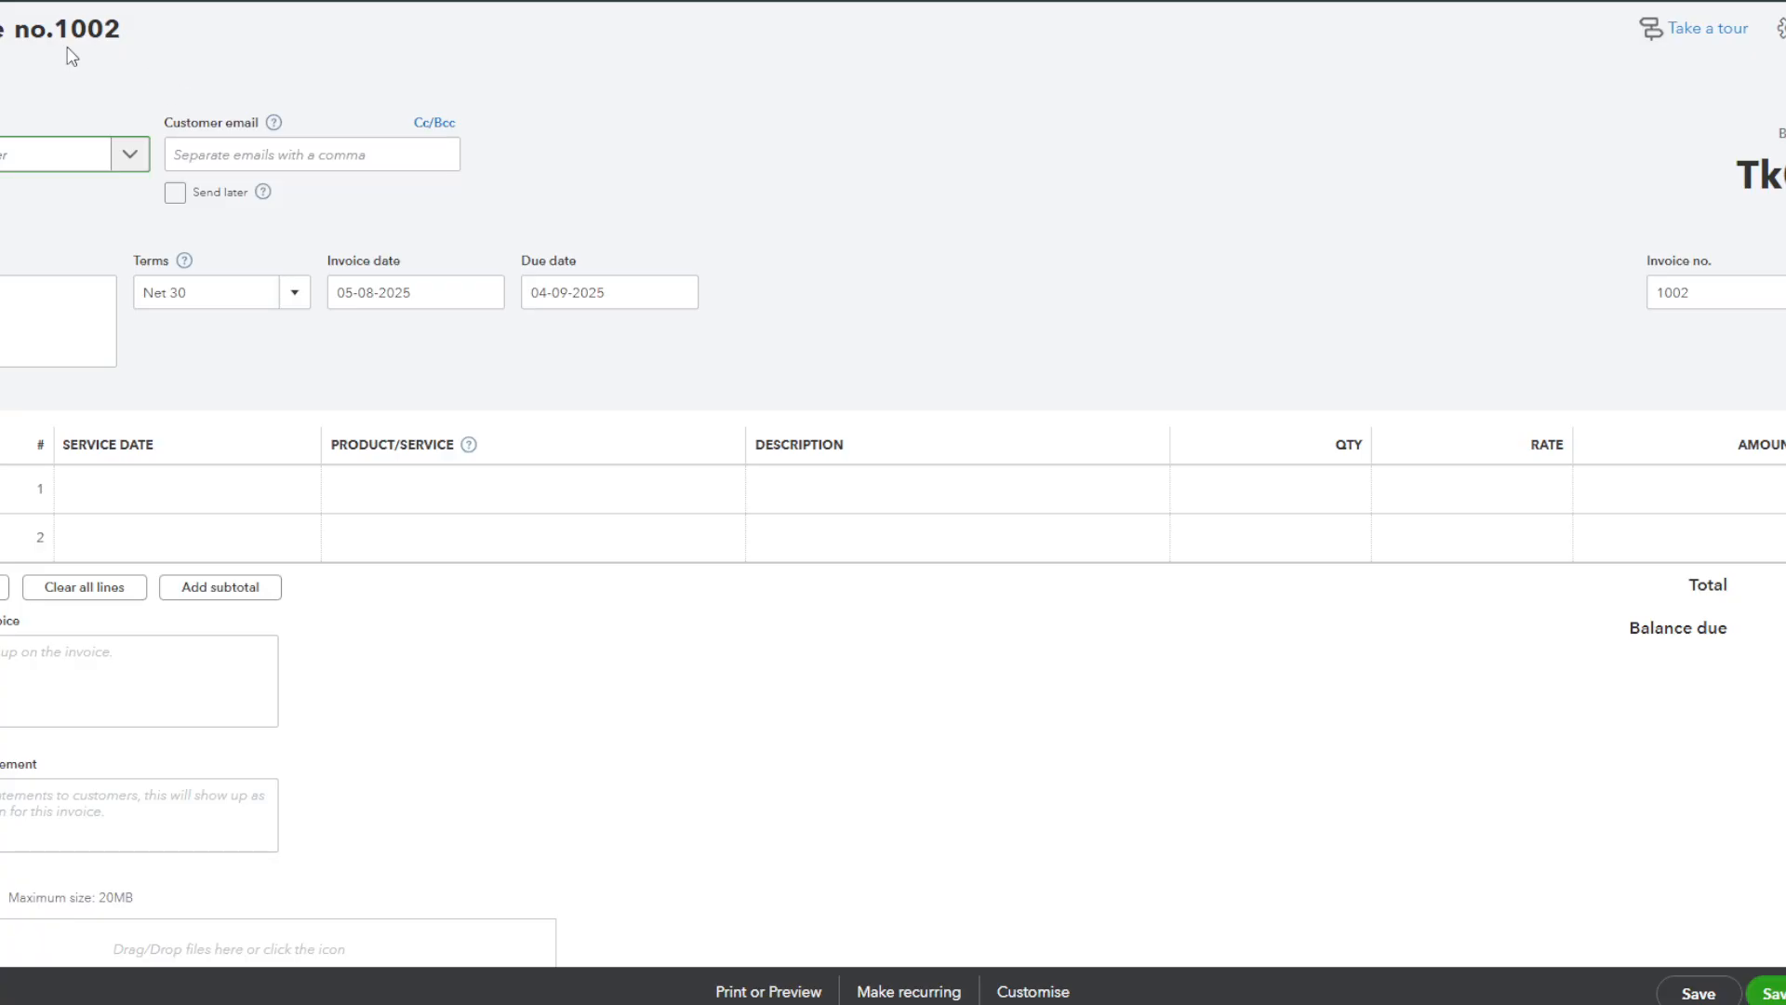
left_click(55, 30)
left_click_drag(46, 24, 164, 31)
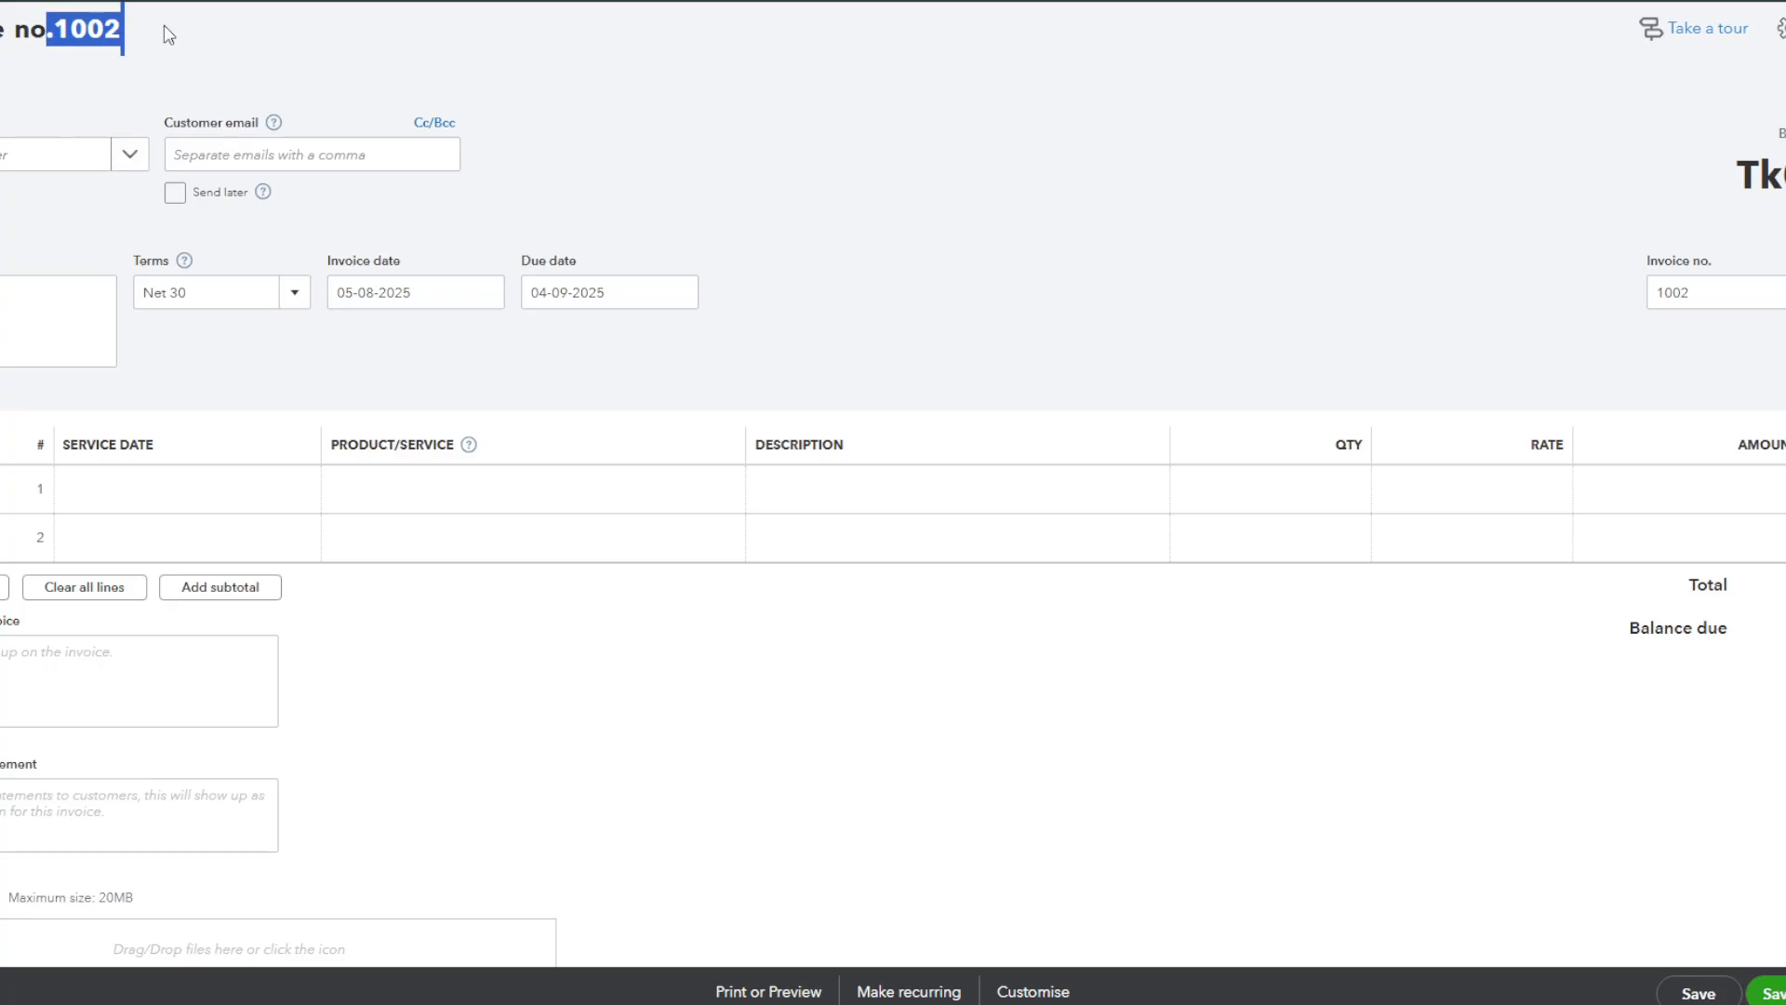
left_click(180, 40)
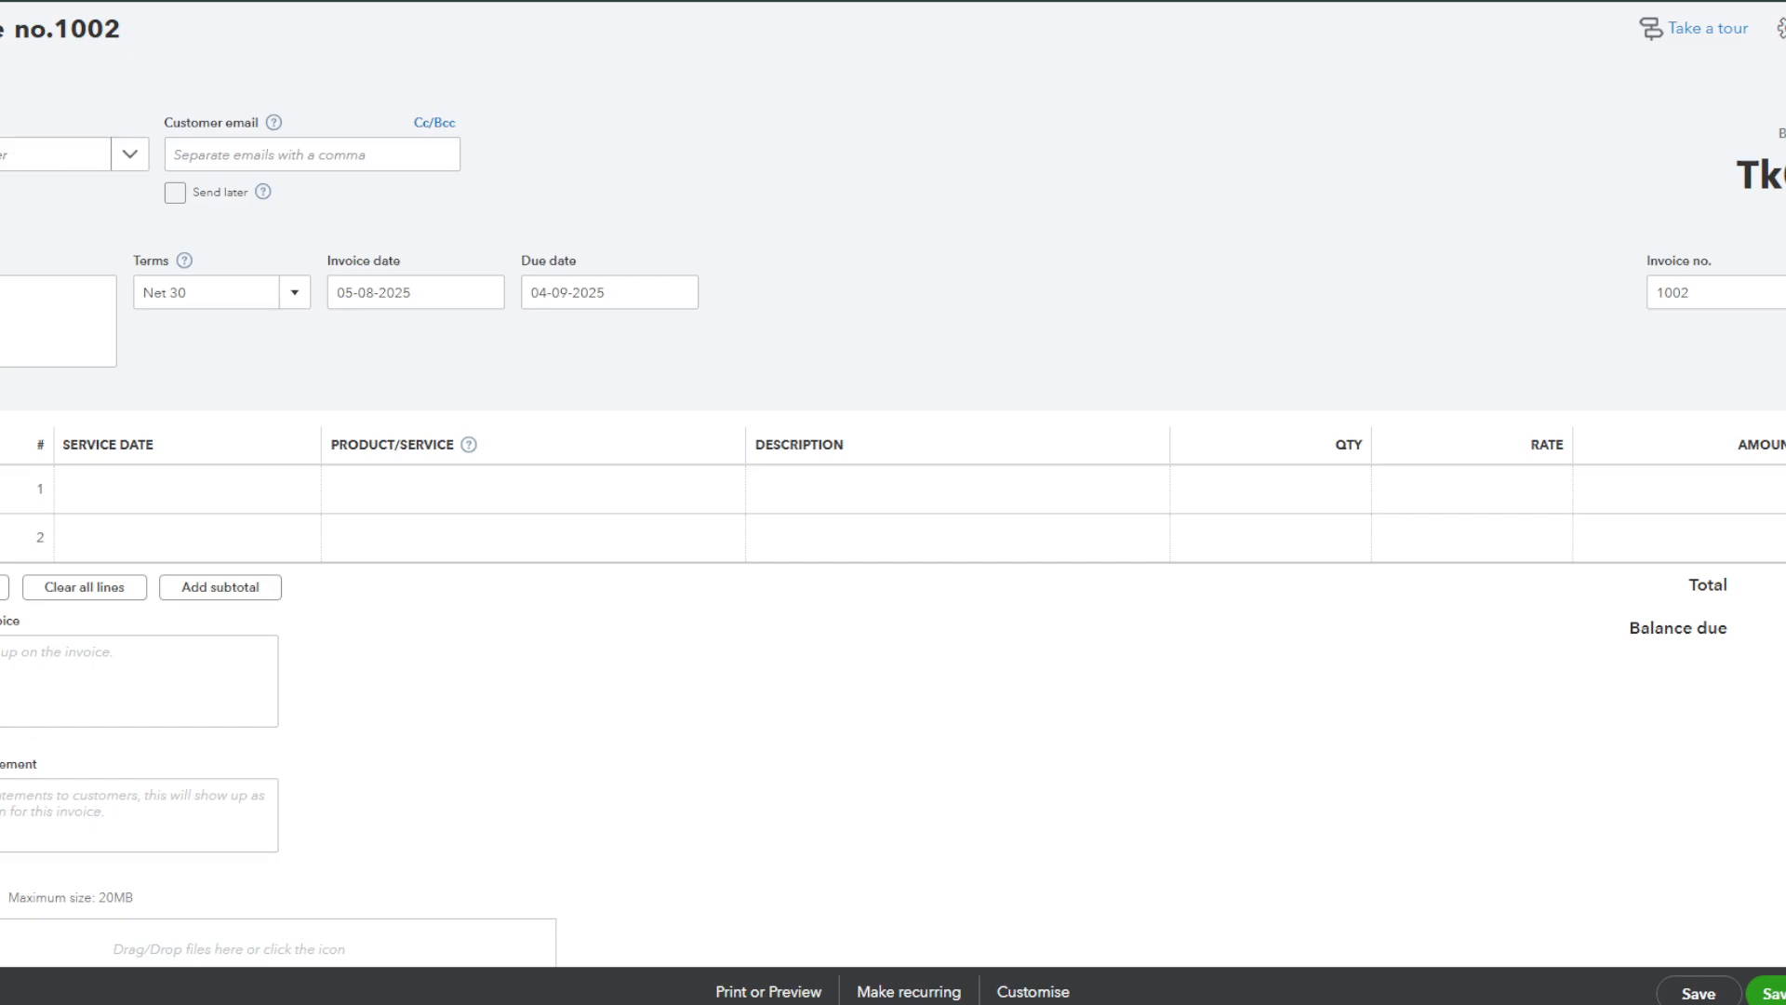
Choose the existing customer for the invoice and fill in the customer's email from the saved autofill entry.
left_click(46, 155)
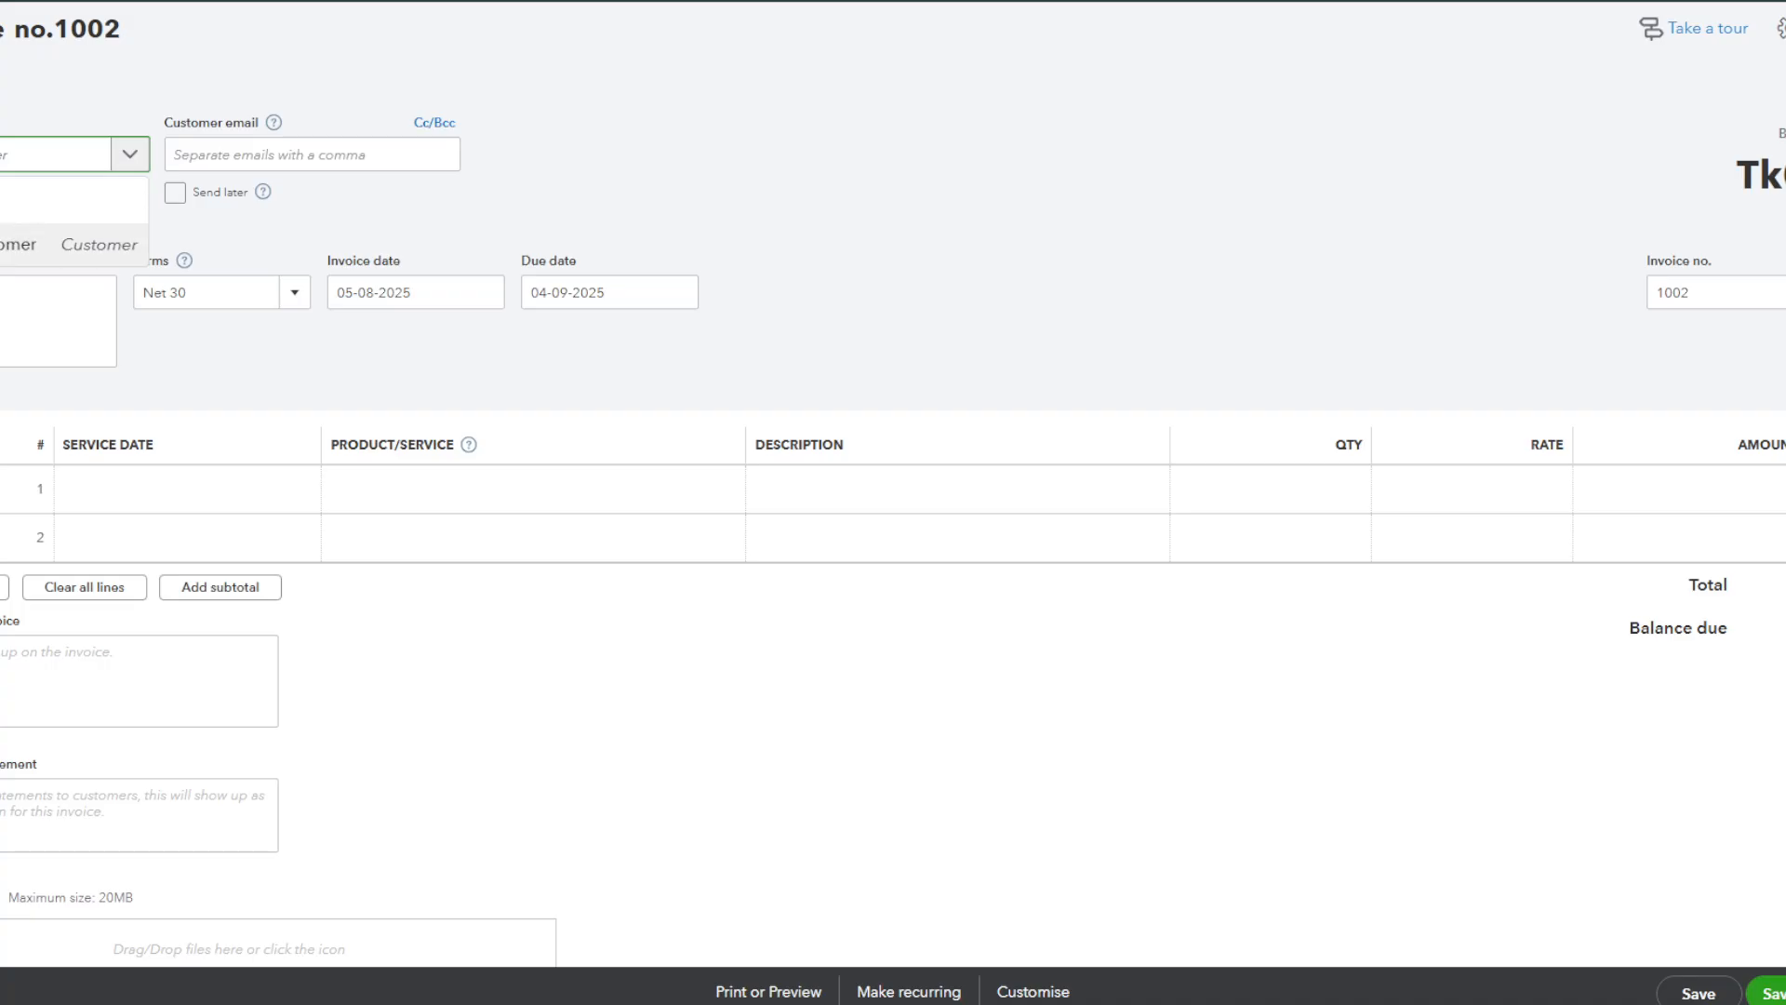
left_click(19, 232)
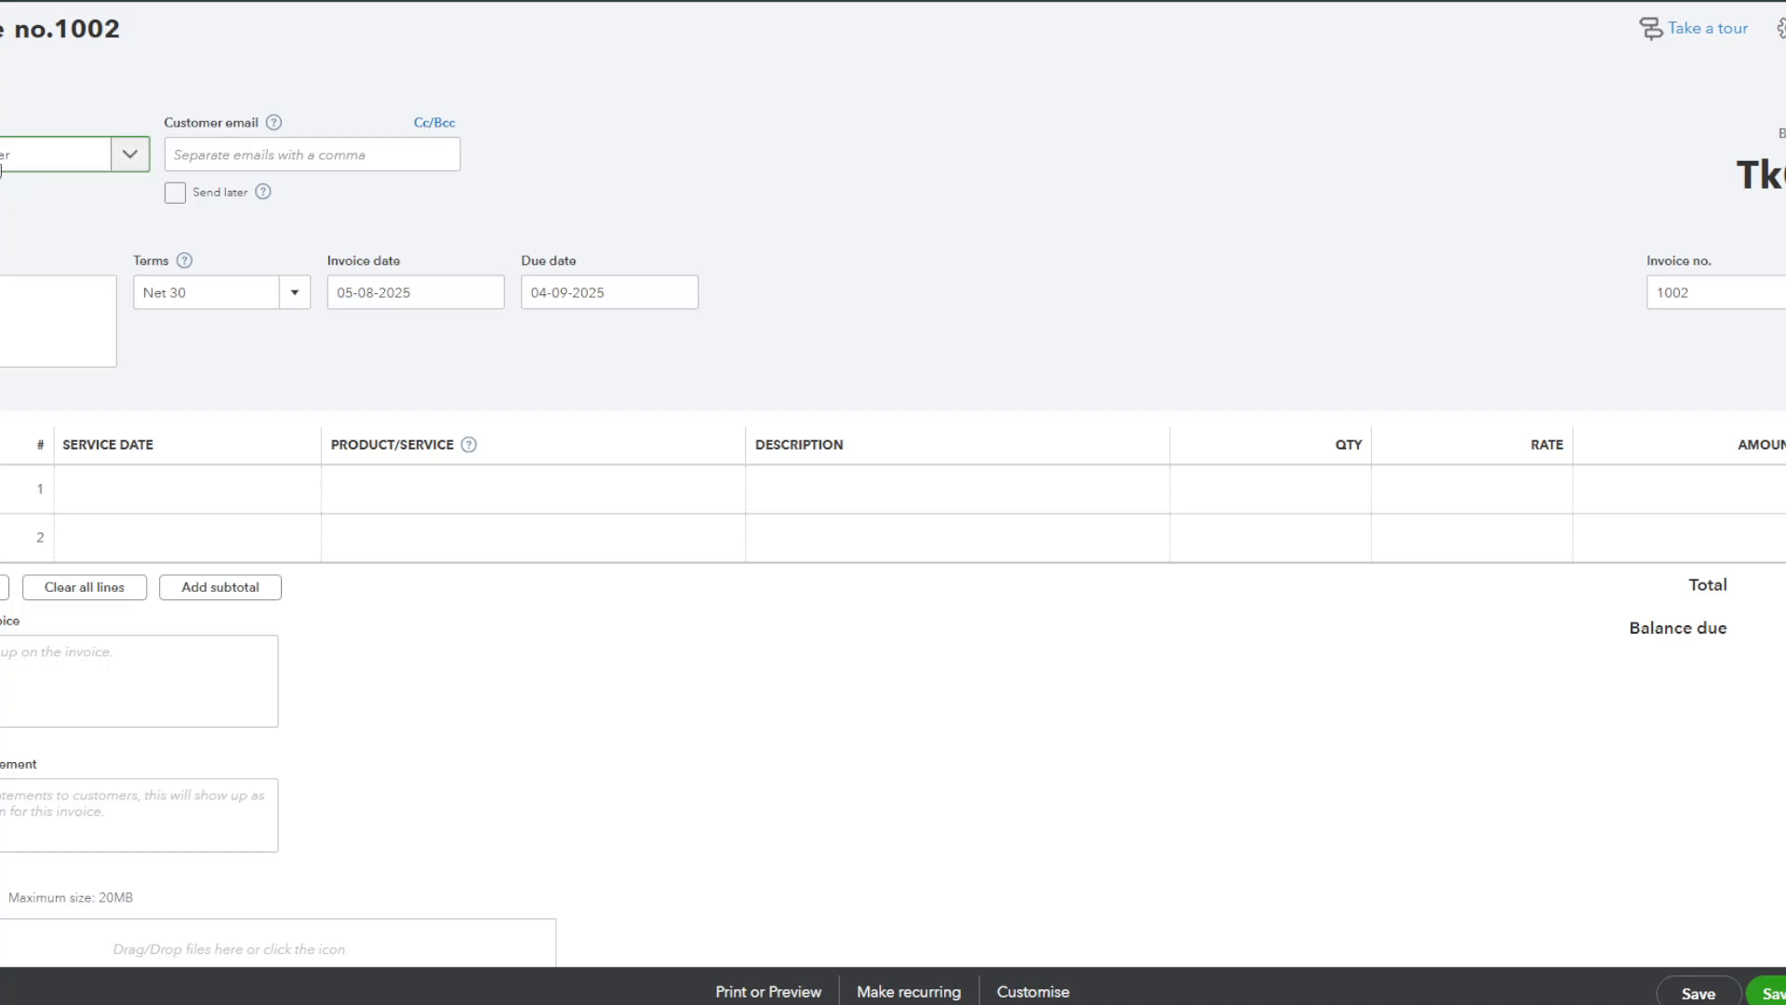
left_click_drag(157, 110, 203, 121)
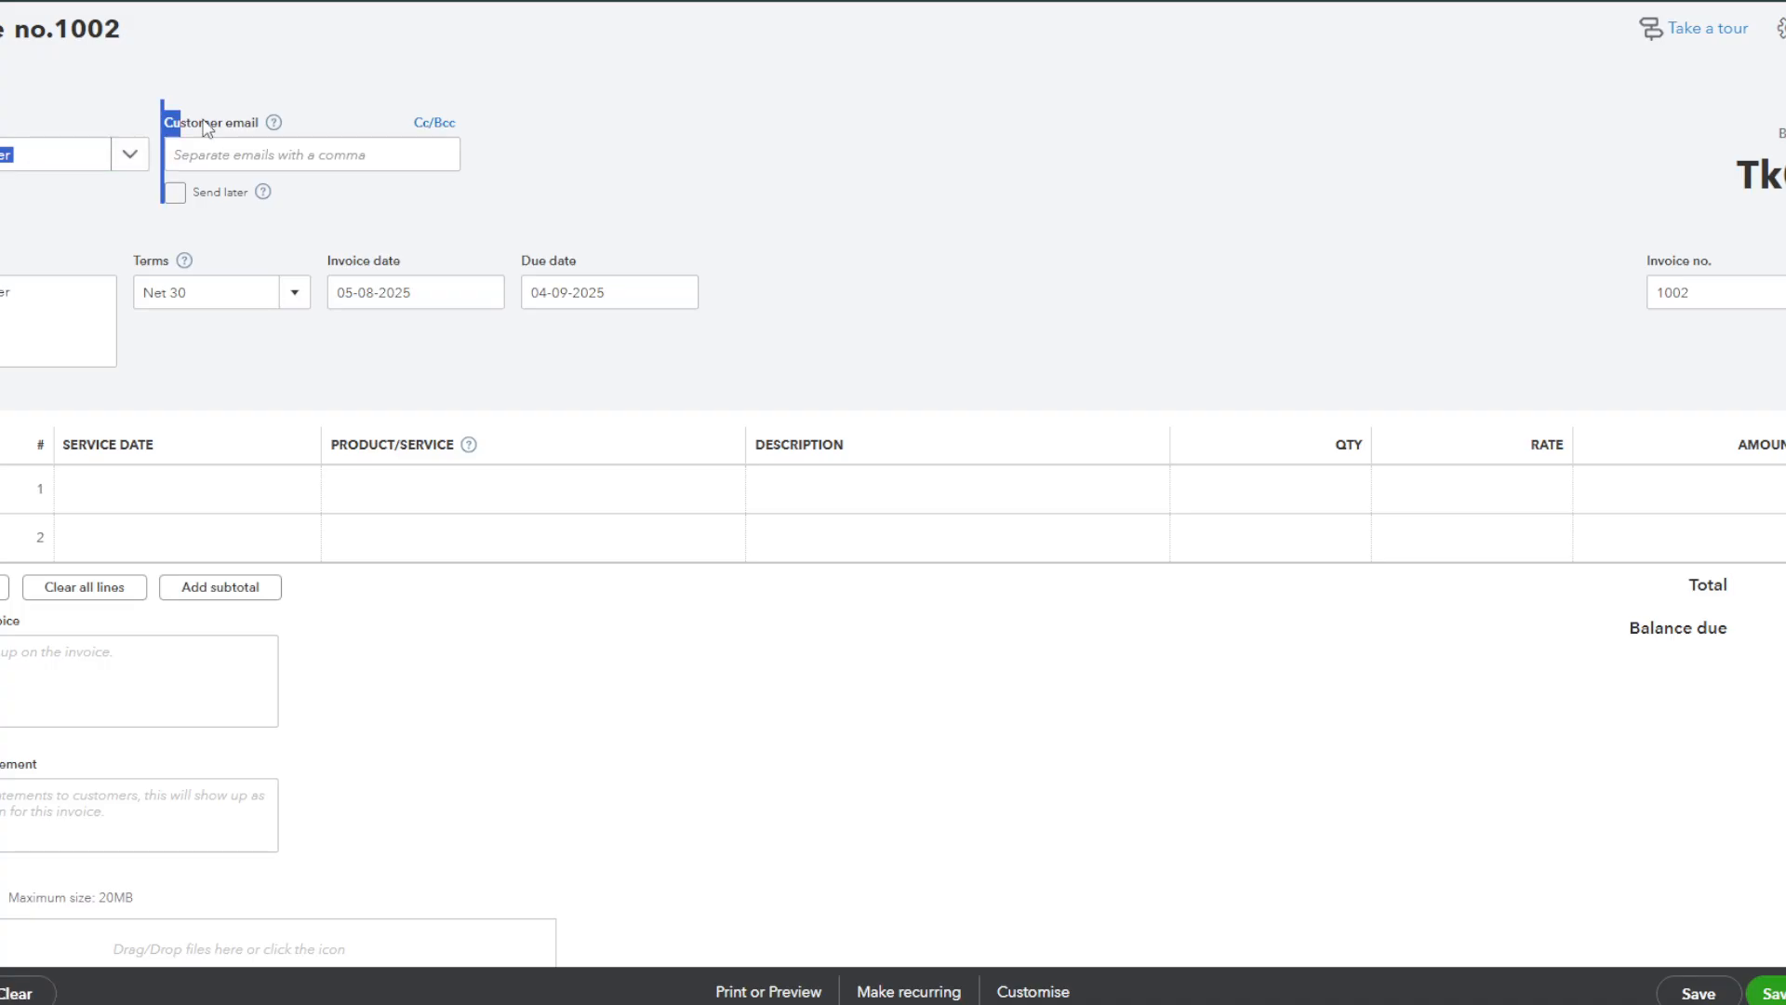
left_click(233, 154)
left_click(350, 214)
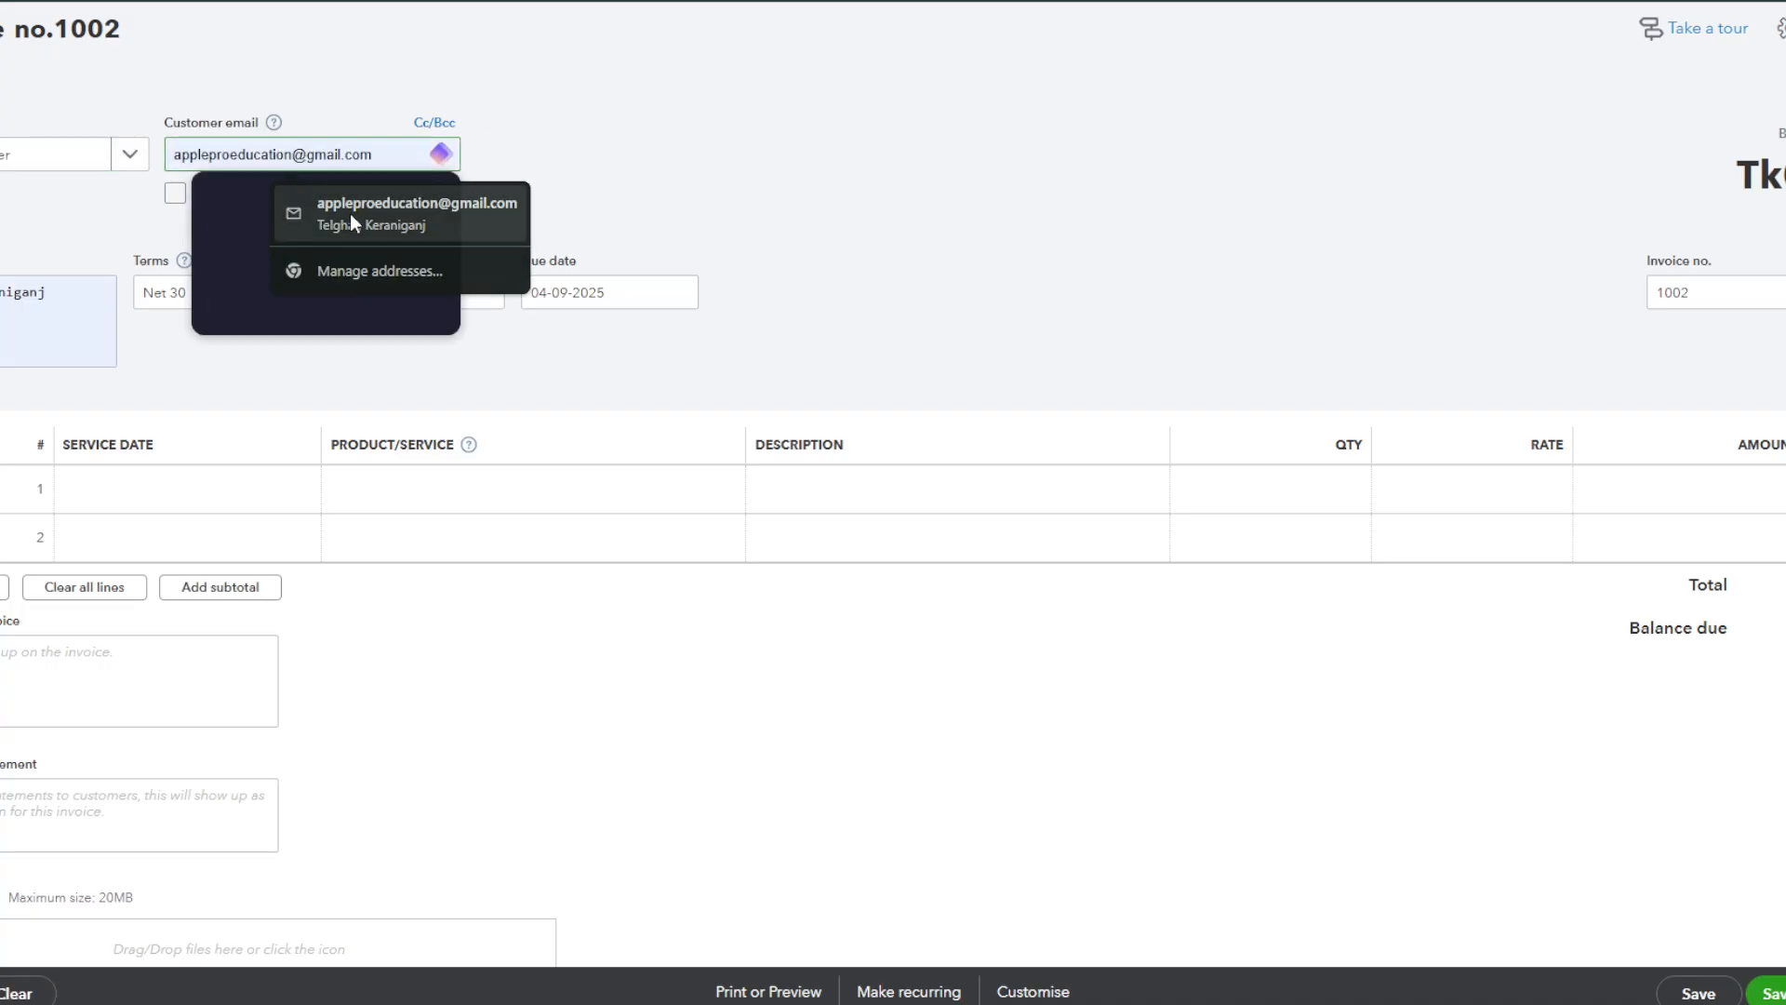
left_click(654, 160)
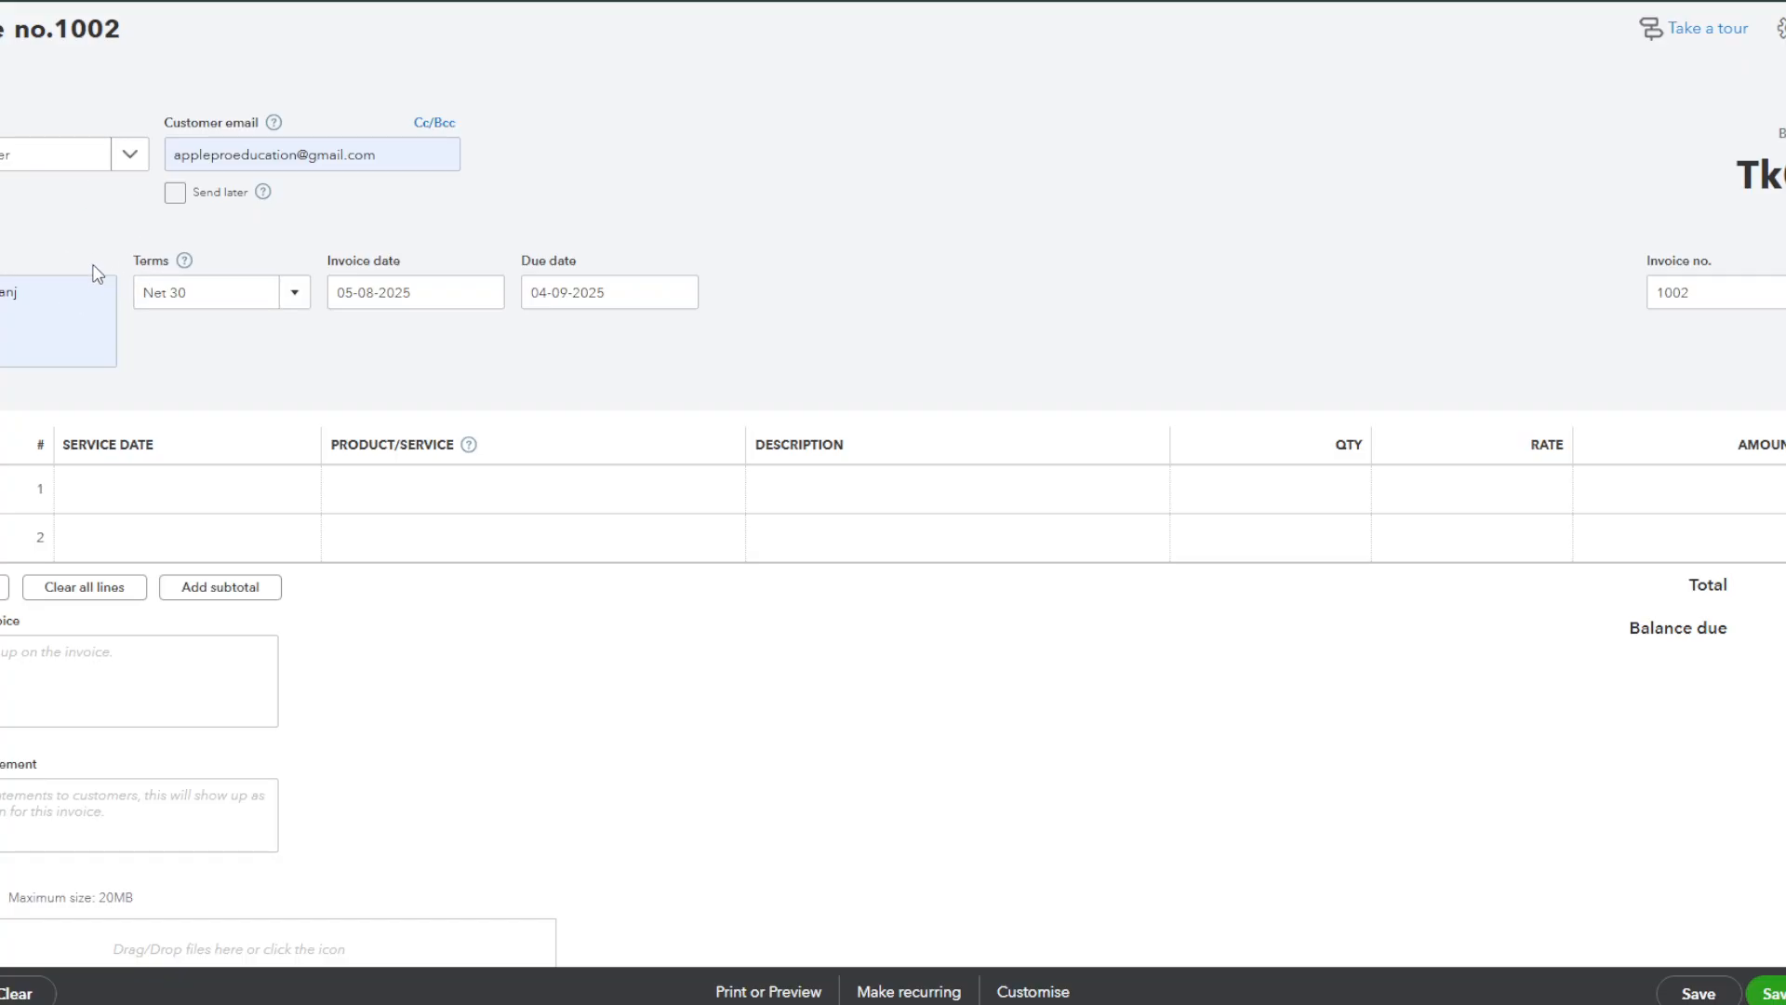
left_click_drag(96, 270, 411, 263)
left_click(381, 248)
left_click(414, 270)
left_click(376, 292)
left_click_drag(511, 265, 670, 263)
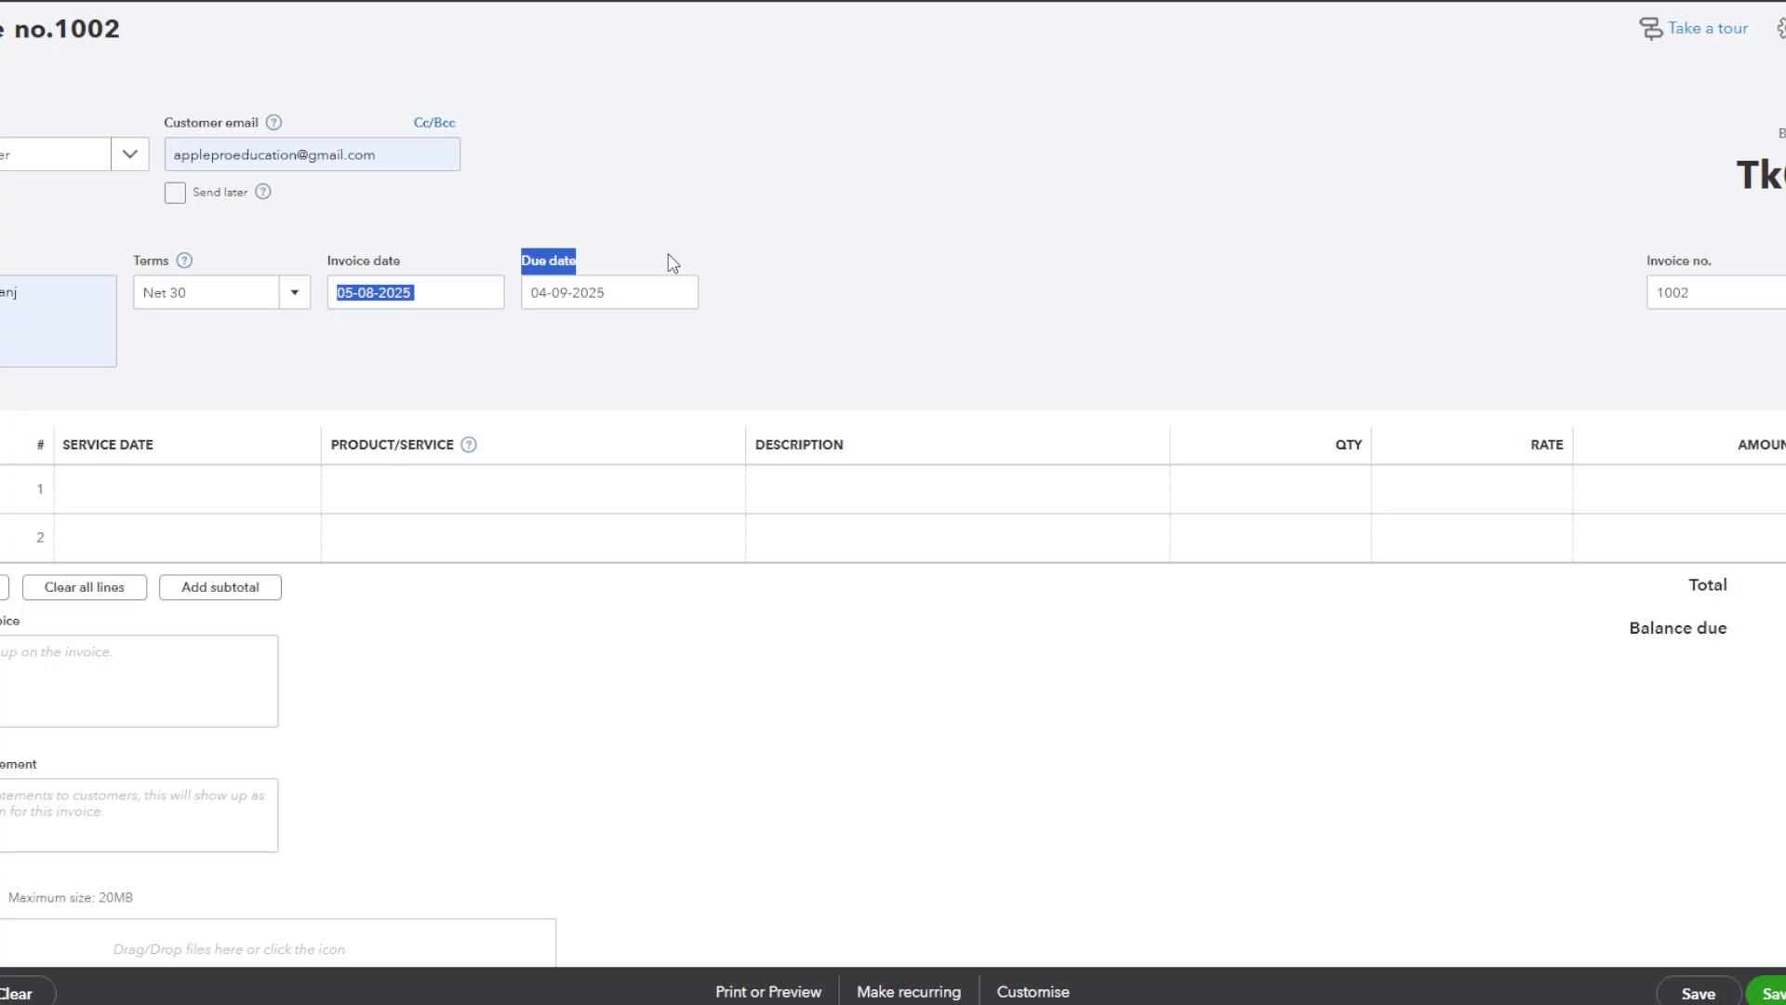
left_click(670, 263)
Replace the invoice's due date with 05-08-2025.
left_click(617, 289)
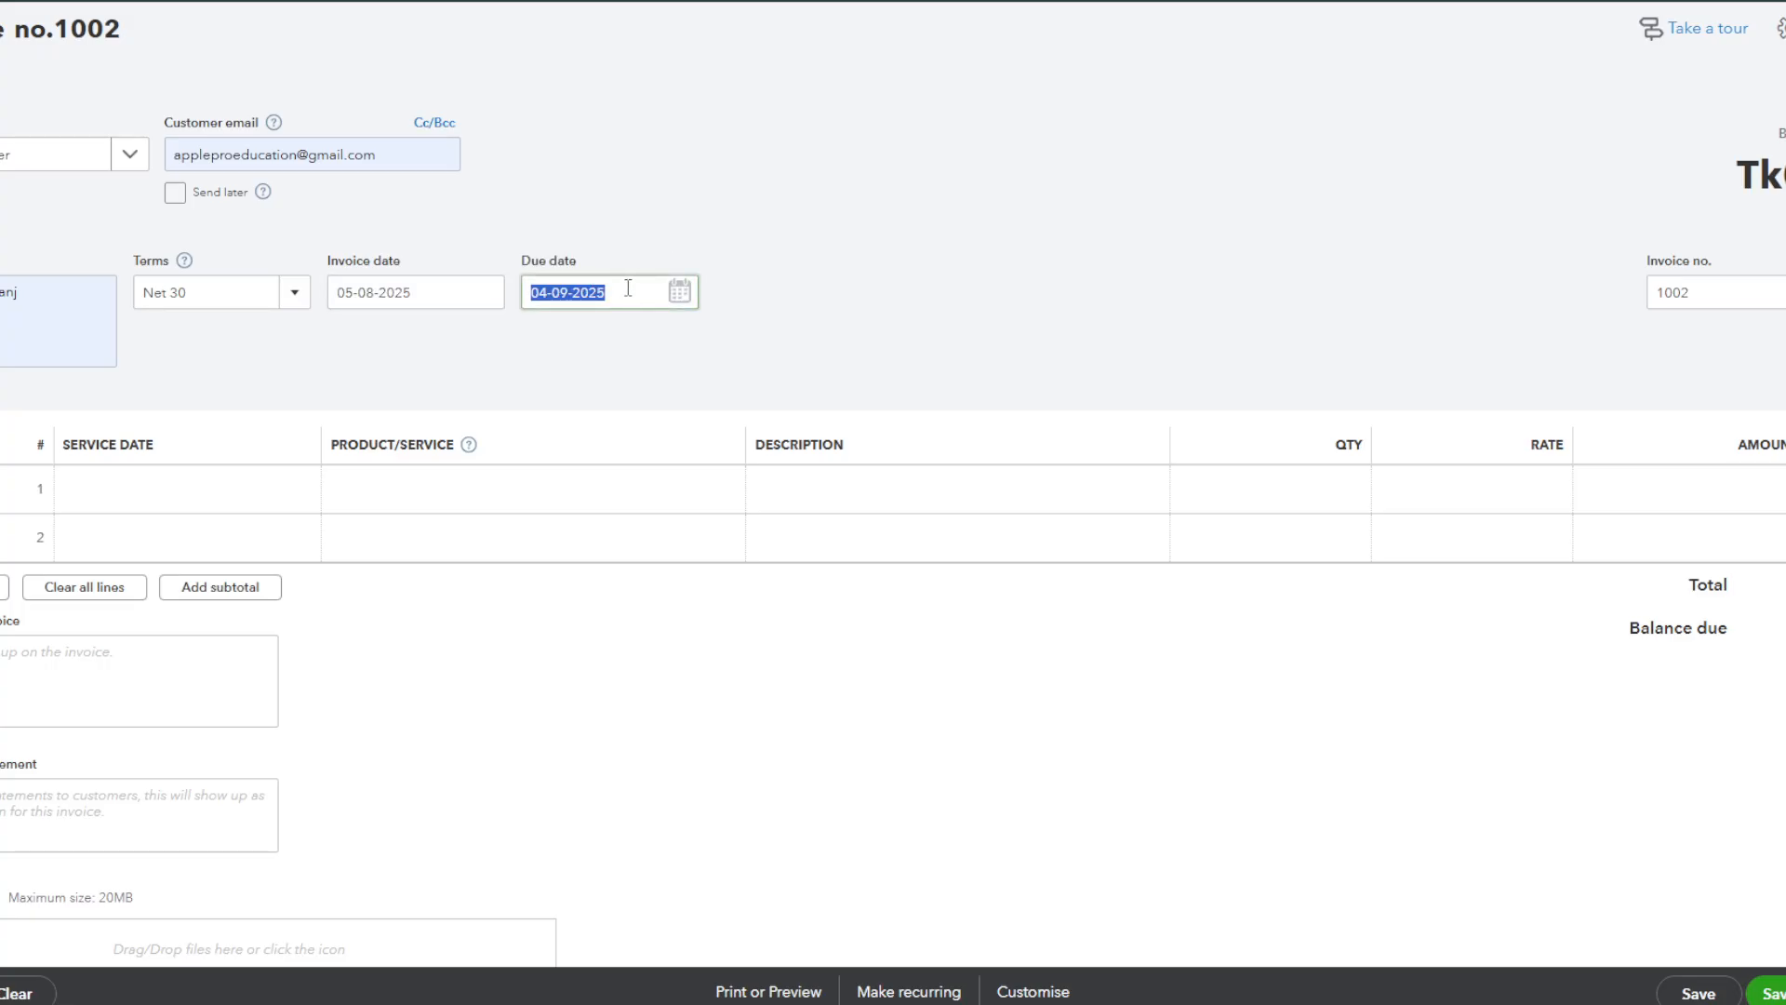
key("BackSpace")
left_click(654, 255)
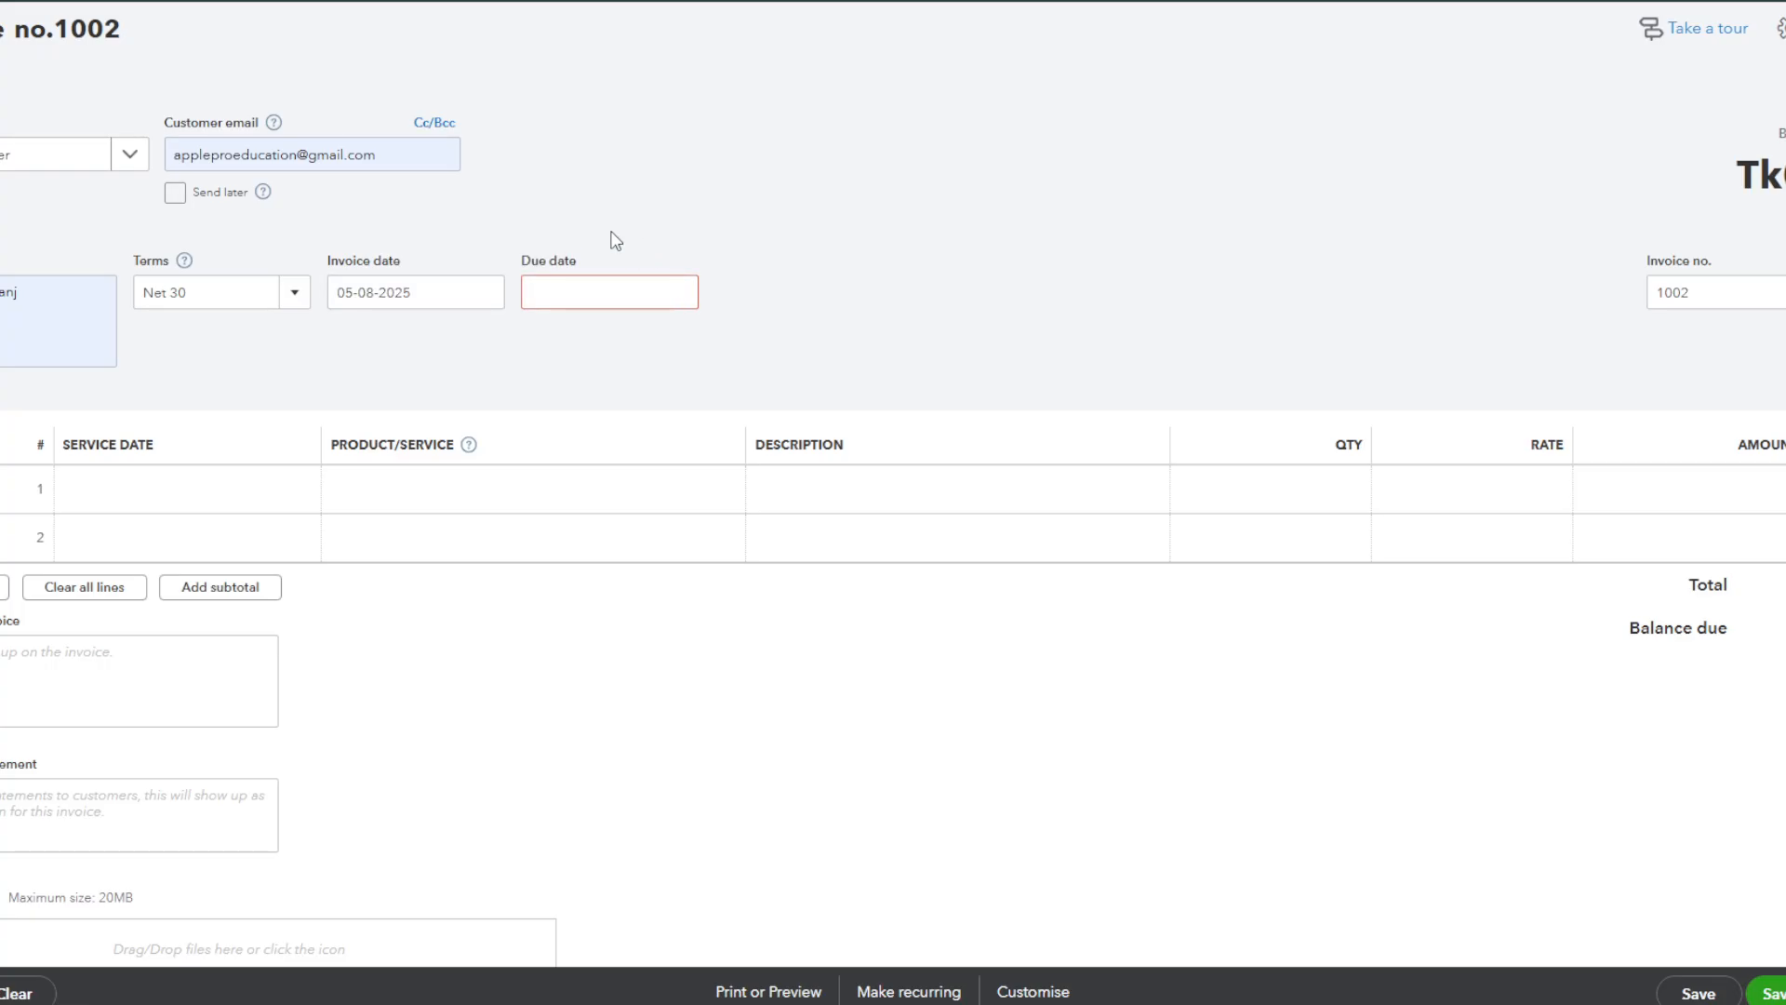
left_click(559, 291)
left_click(679, 291)
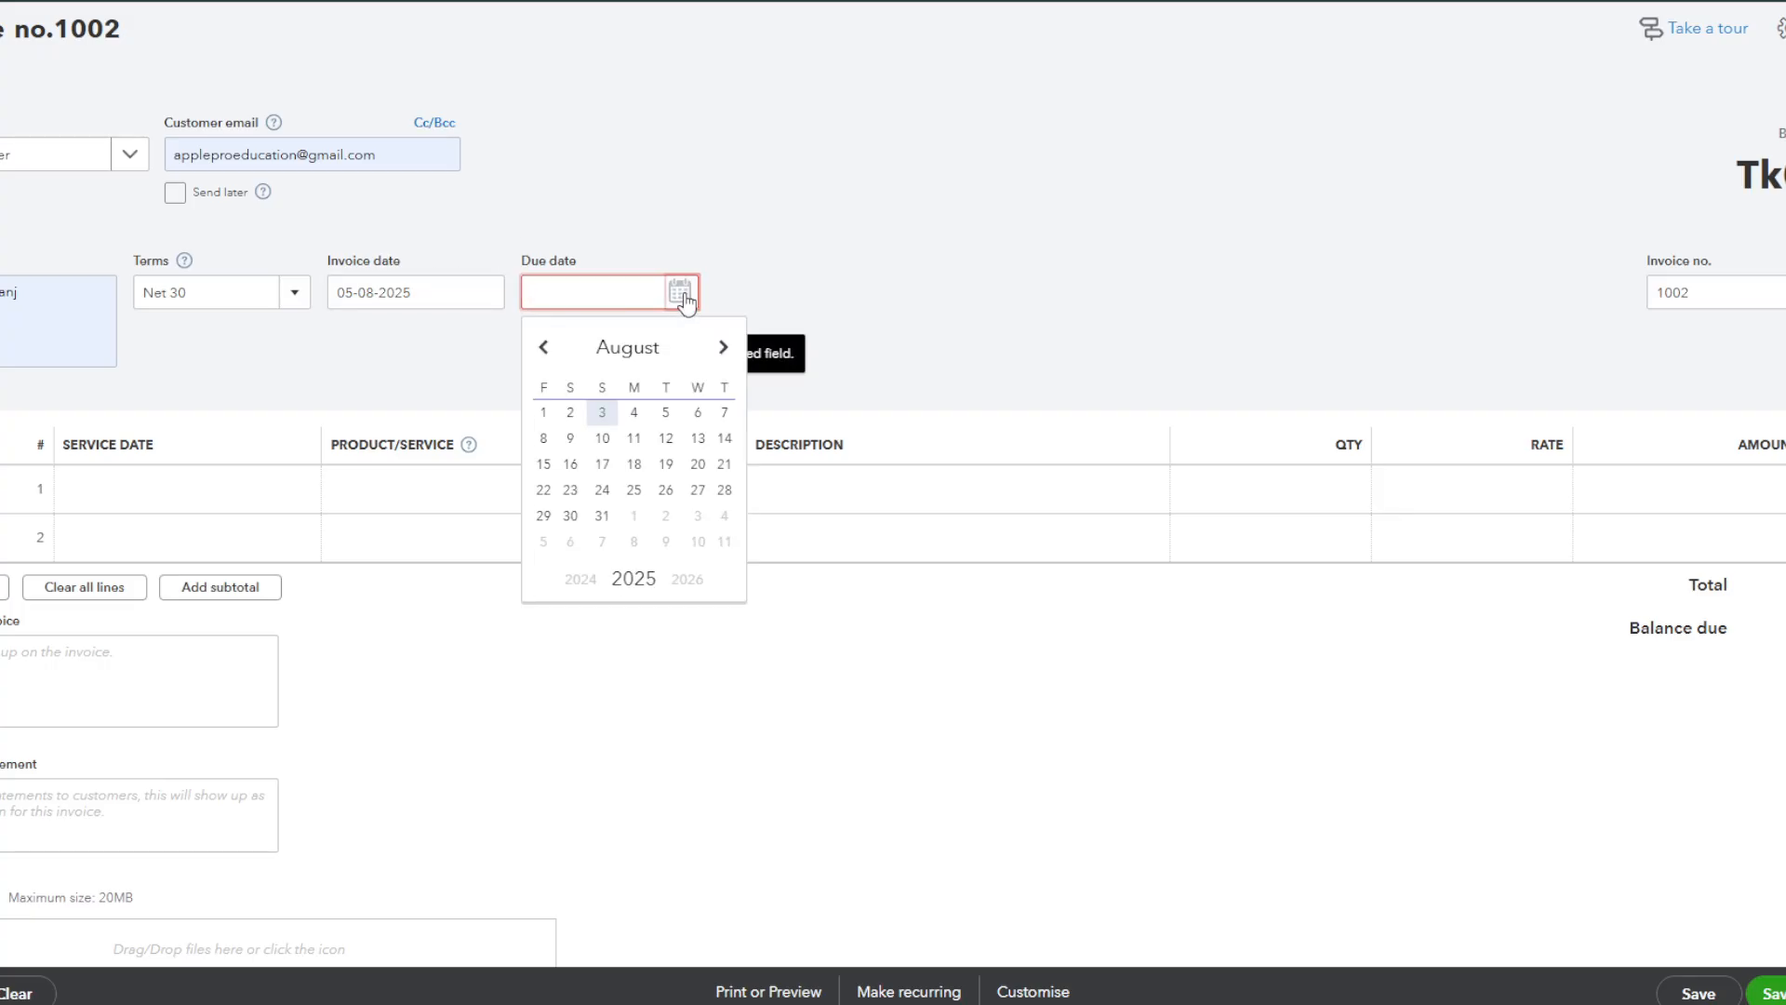
left_click(666, 413)
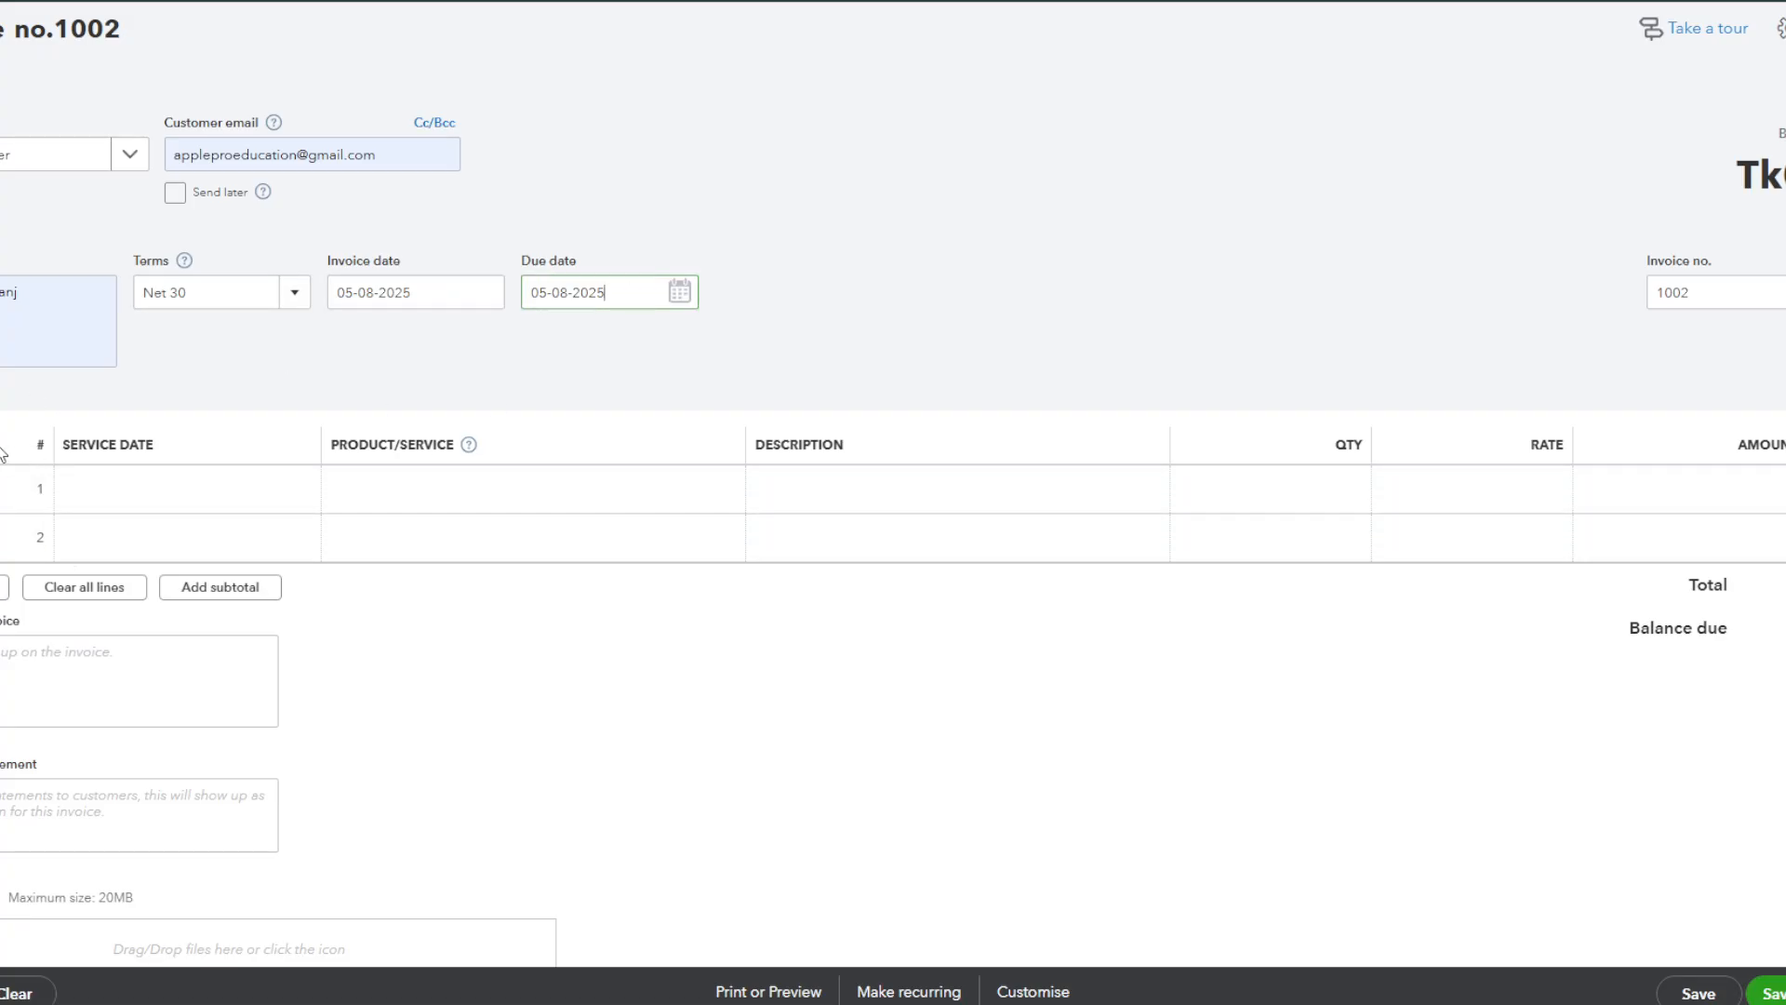
Set the service date of the first invoice line to 03-08-2025.
double_click(1693, 294)
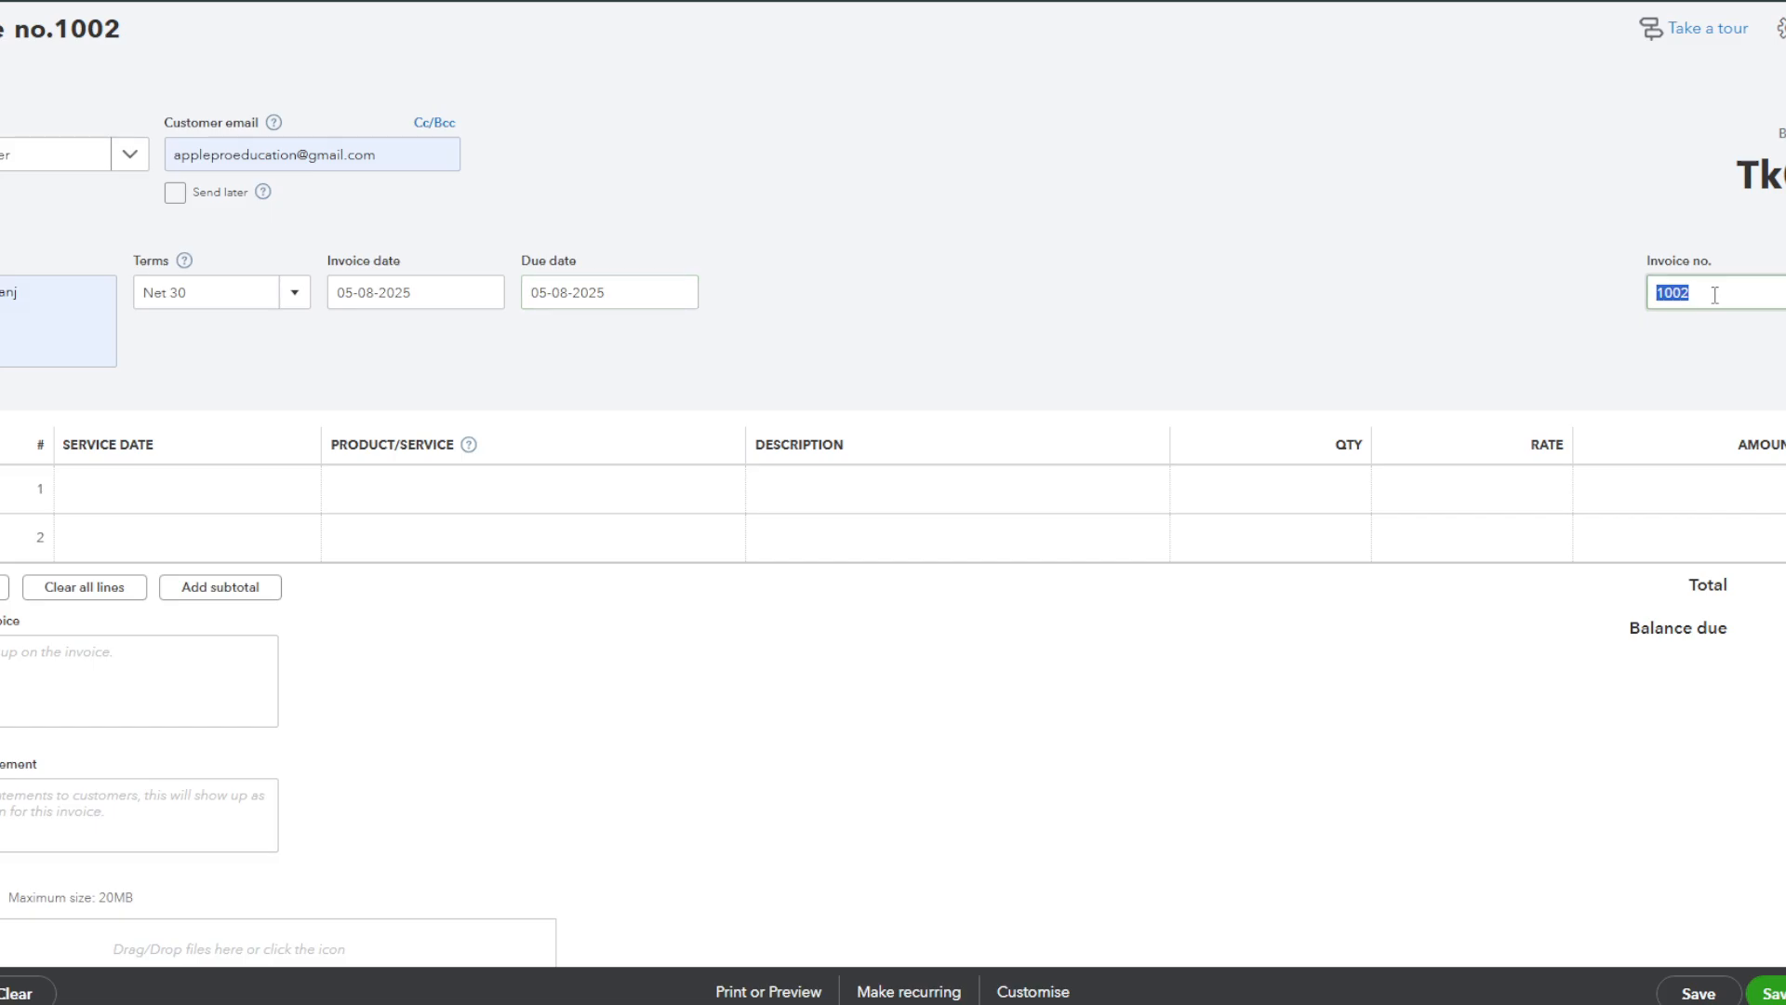
left_click(1714, 295)
left_click(195, 502)
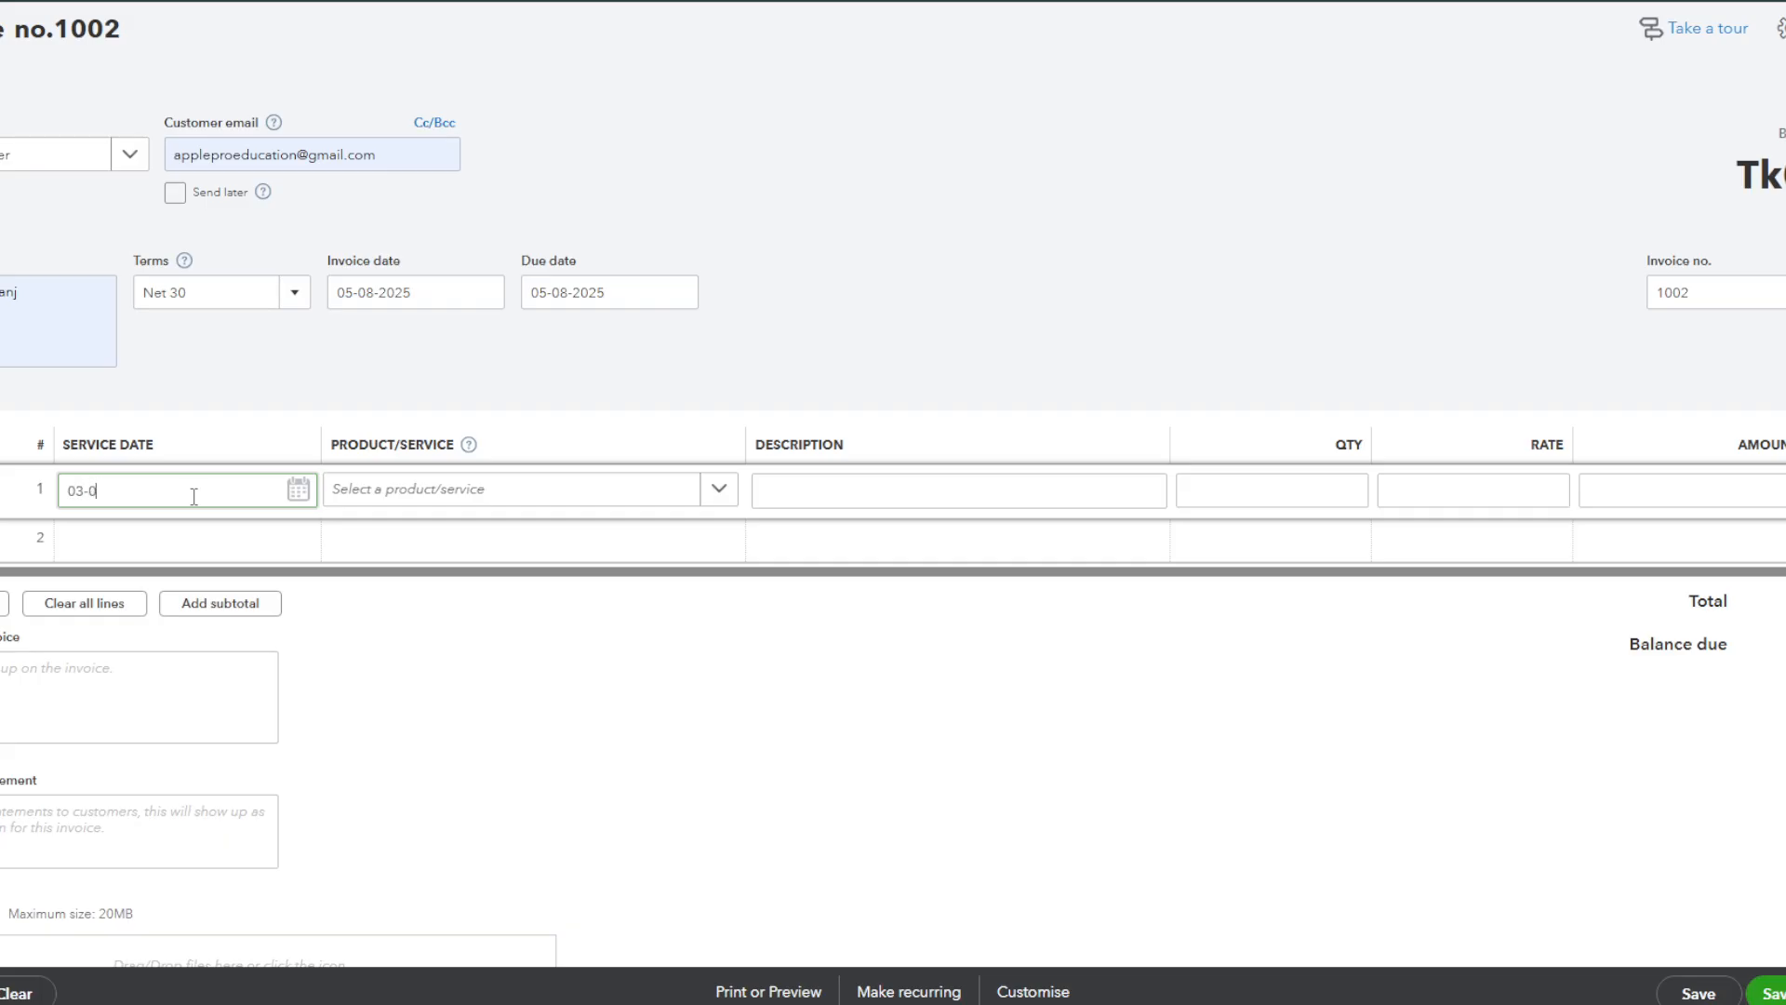
left_click(344, 604)
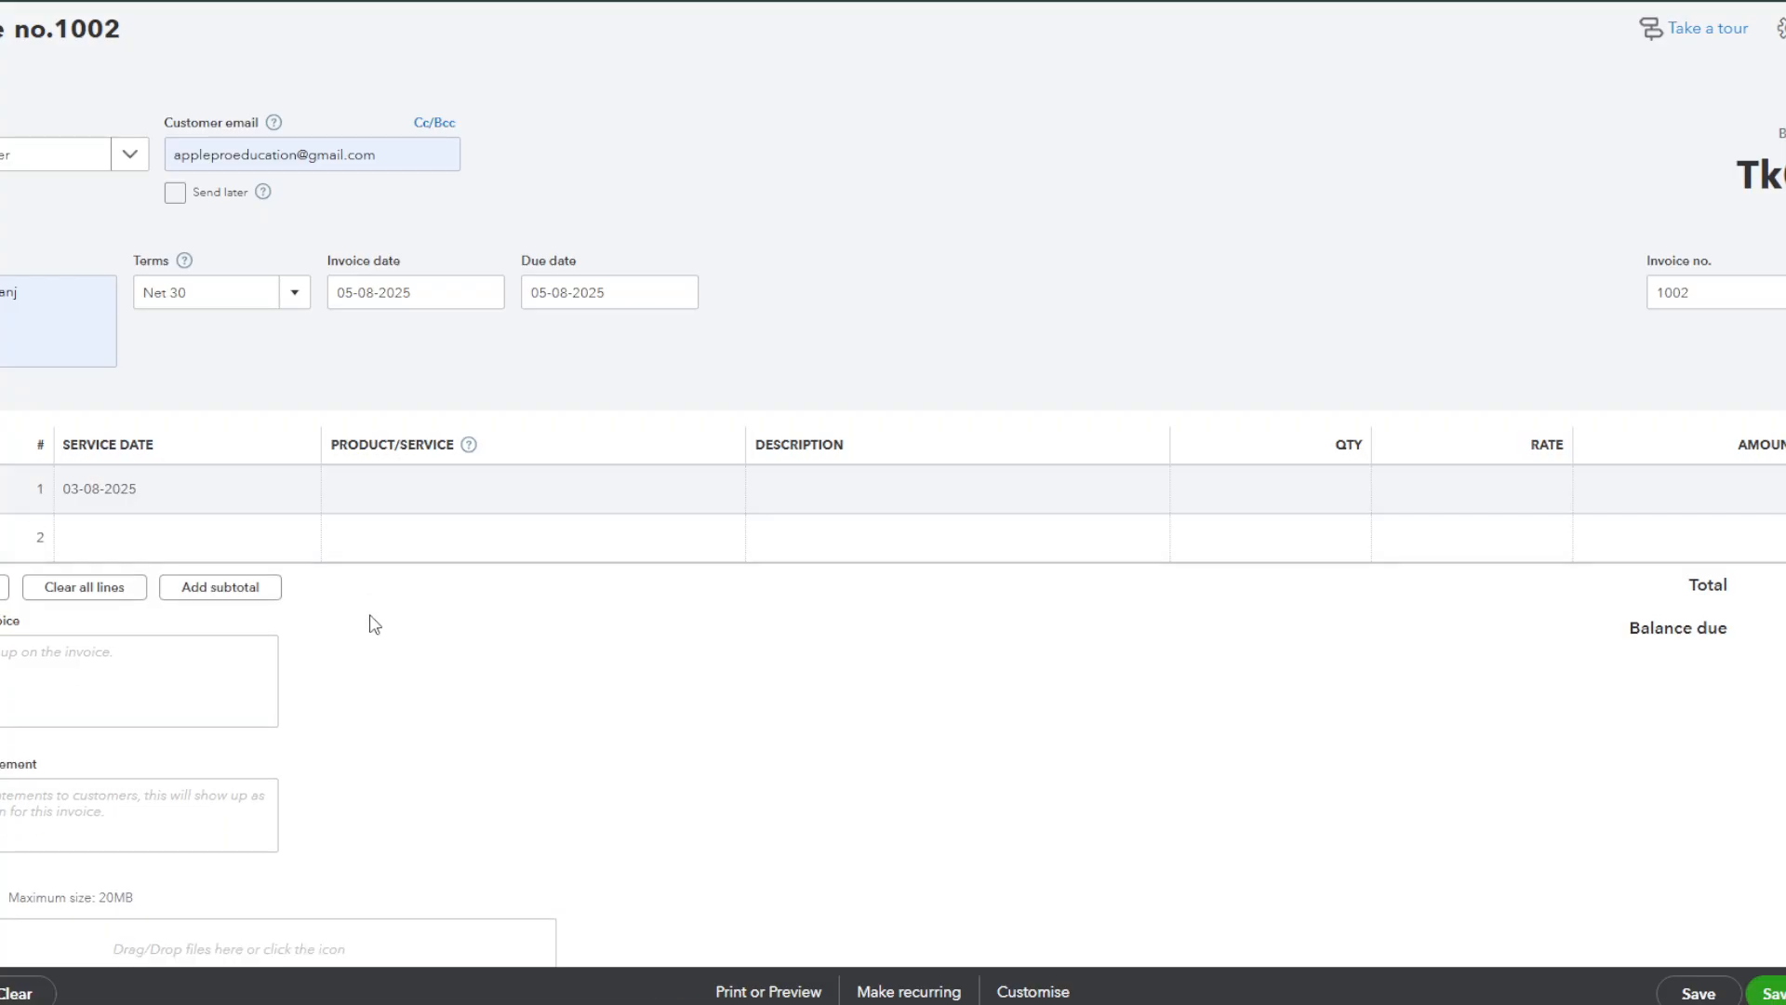
Try to enter T-SHIRT X2 directly as the product on the first invoice line.
left_click(406, 493)
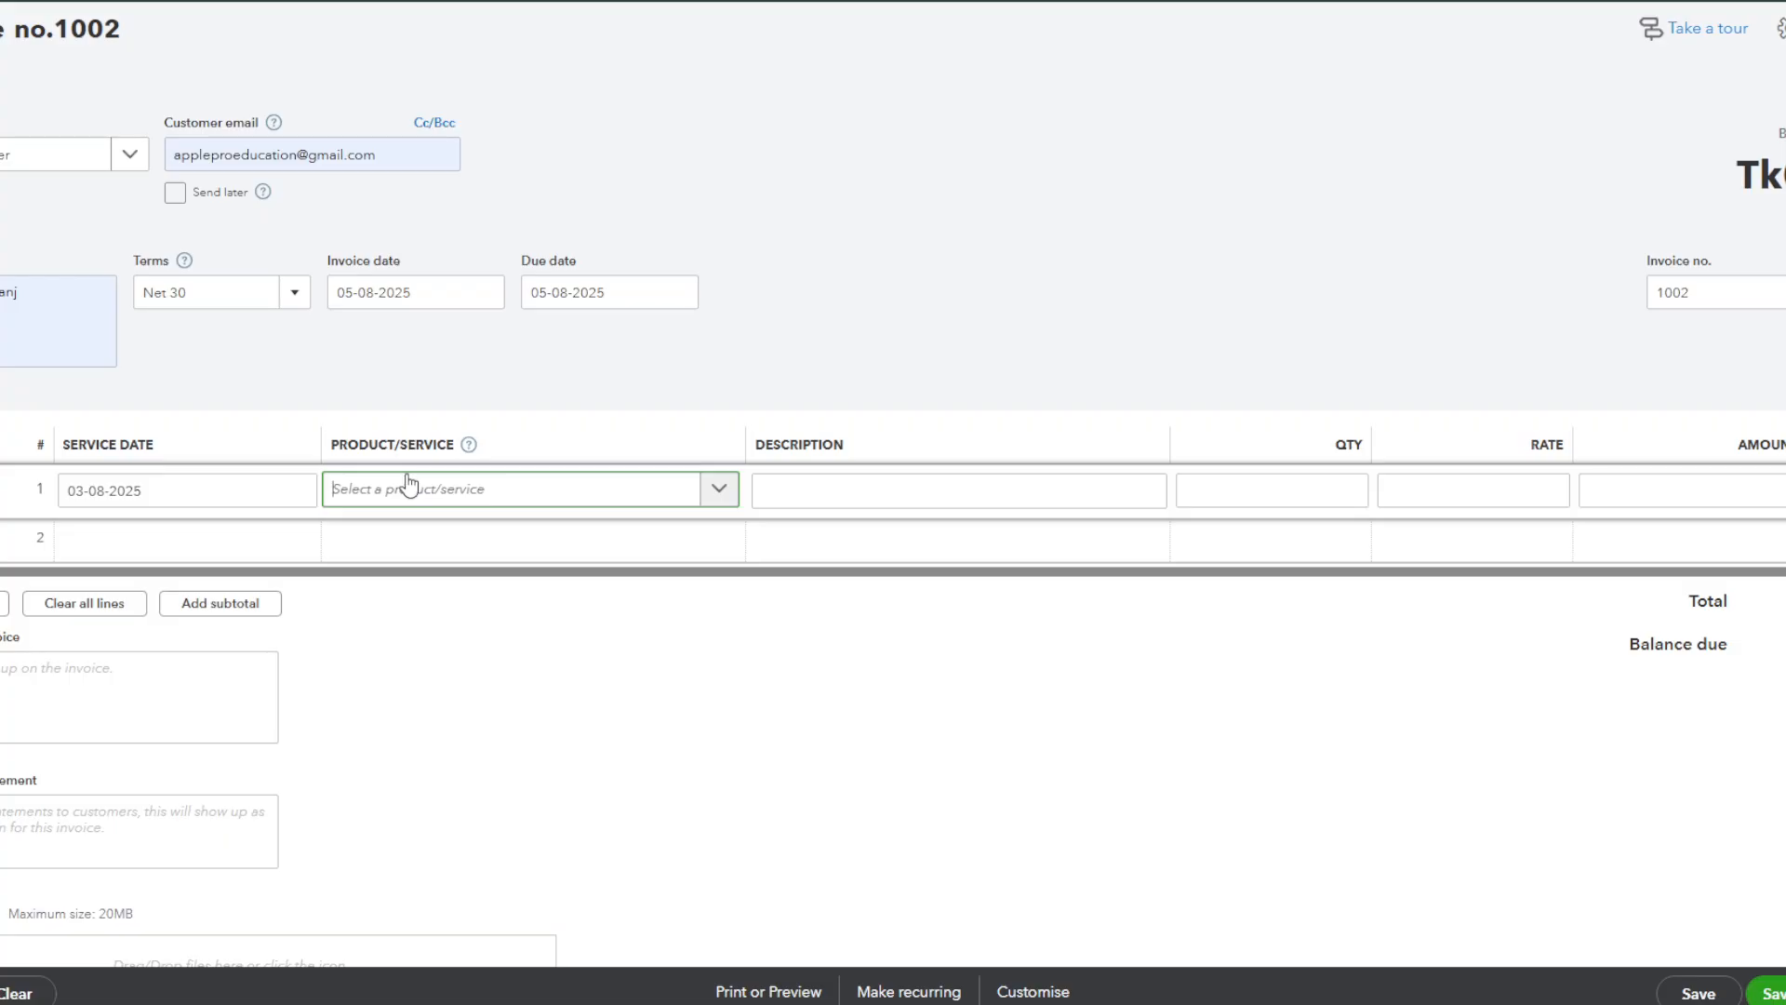
type("t-sHIRT")
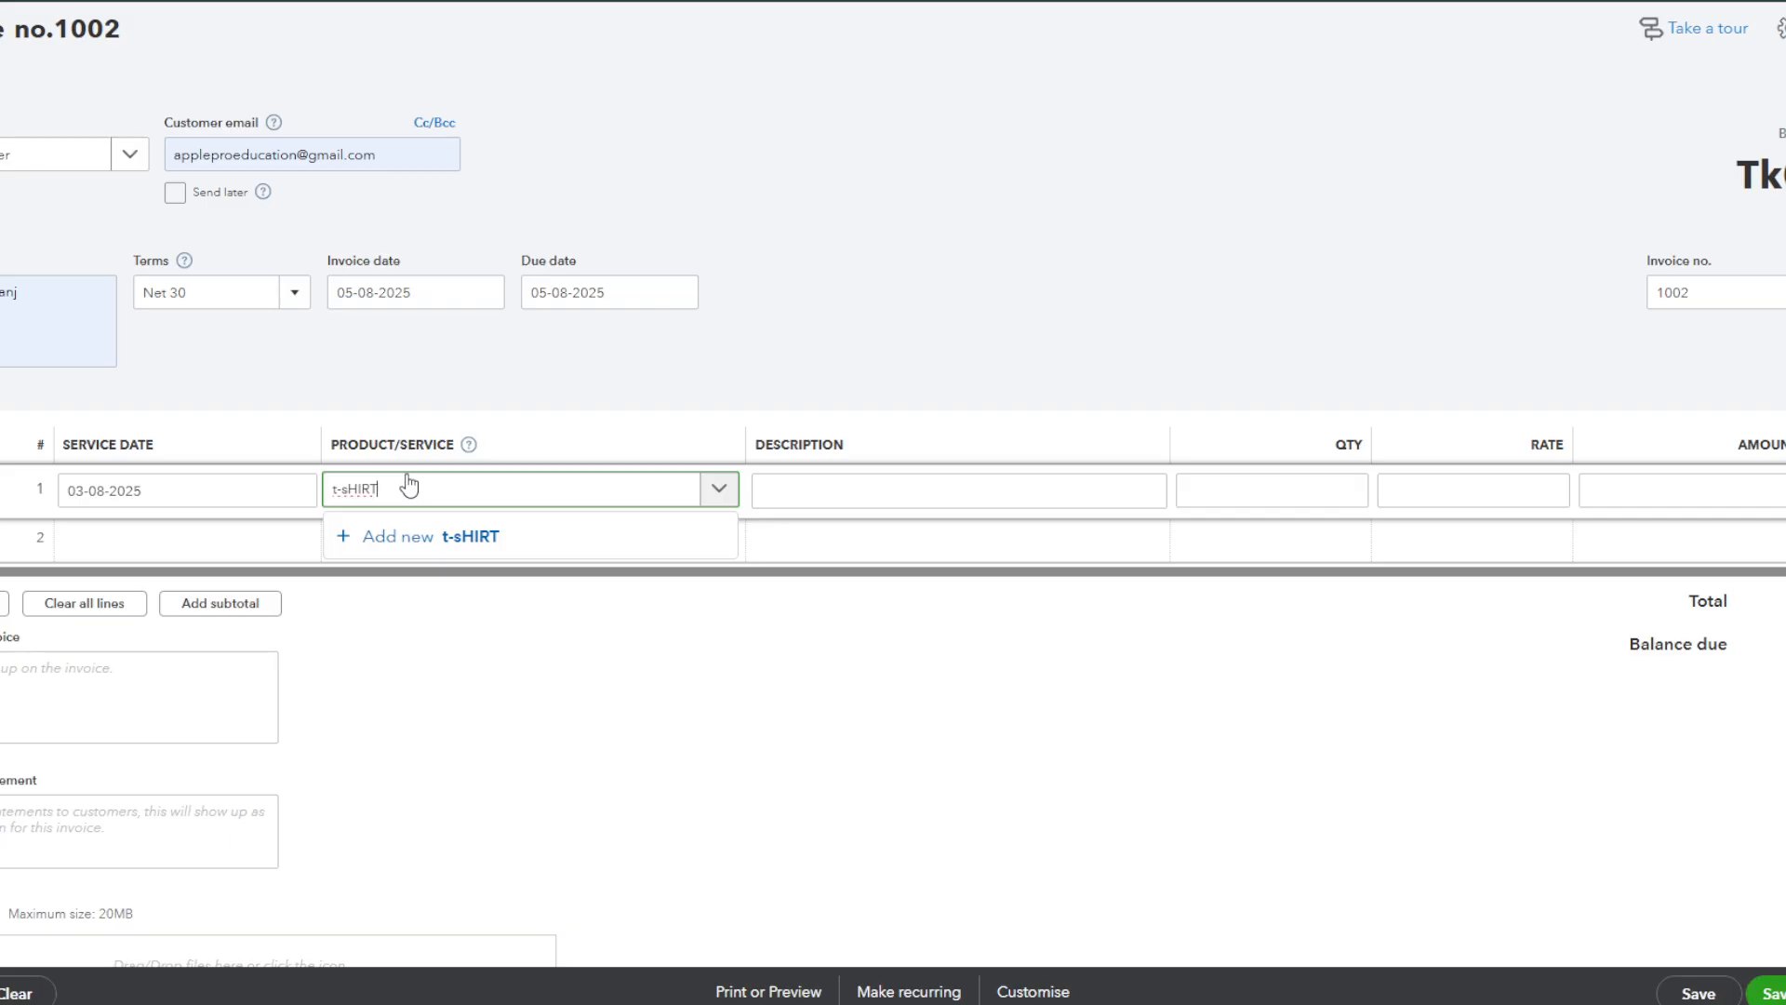
key("BackSpace")
key("BackSpace")
key("BackSpace")
key("BackSpace")
key("BackSpace")
key("BackSpace")
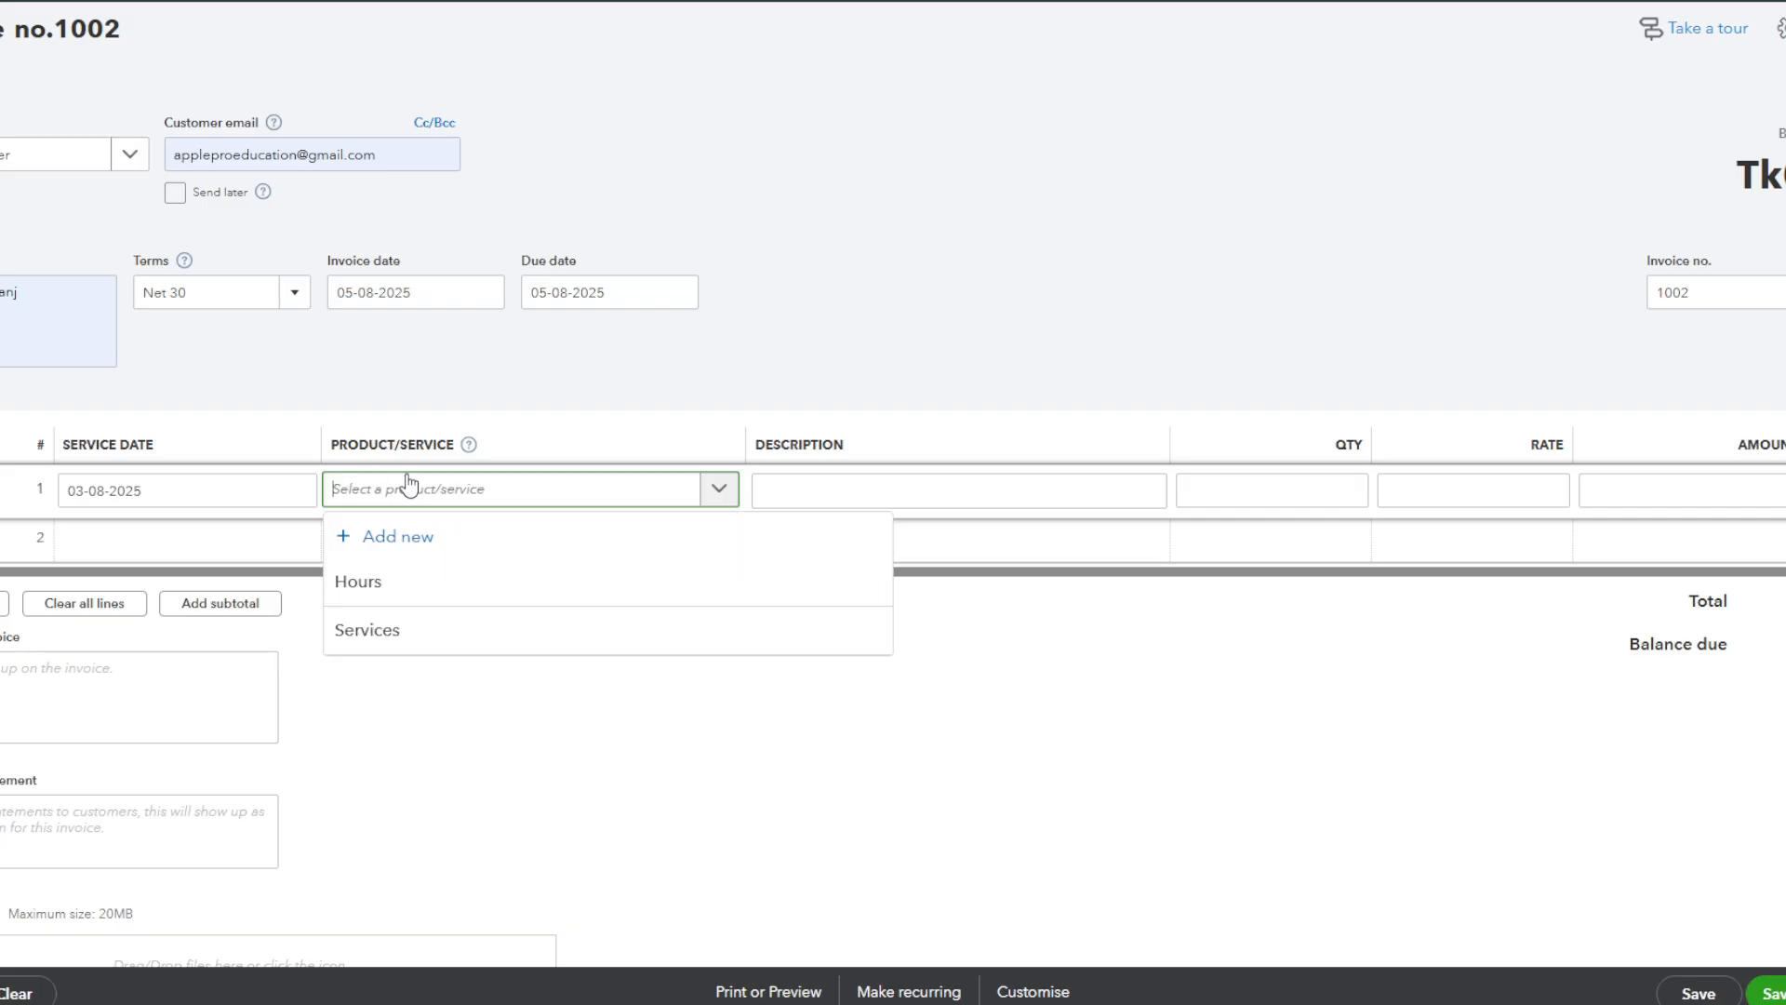
type("T-S")
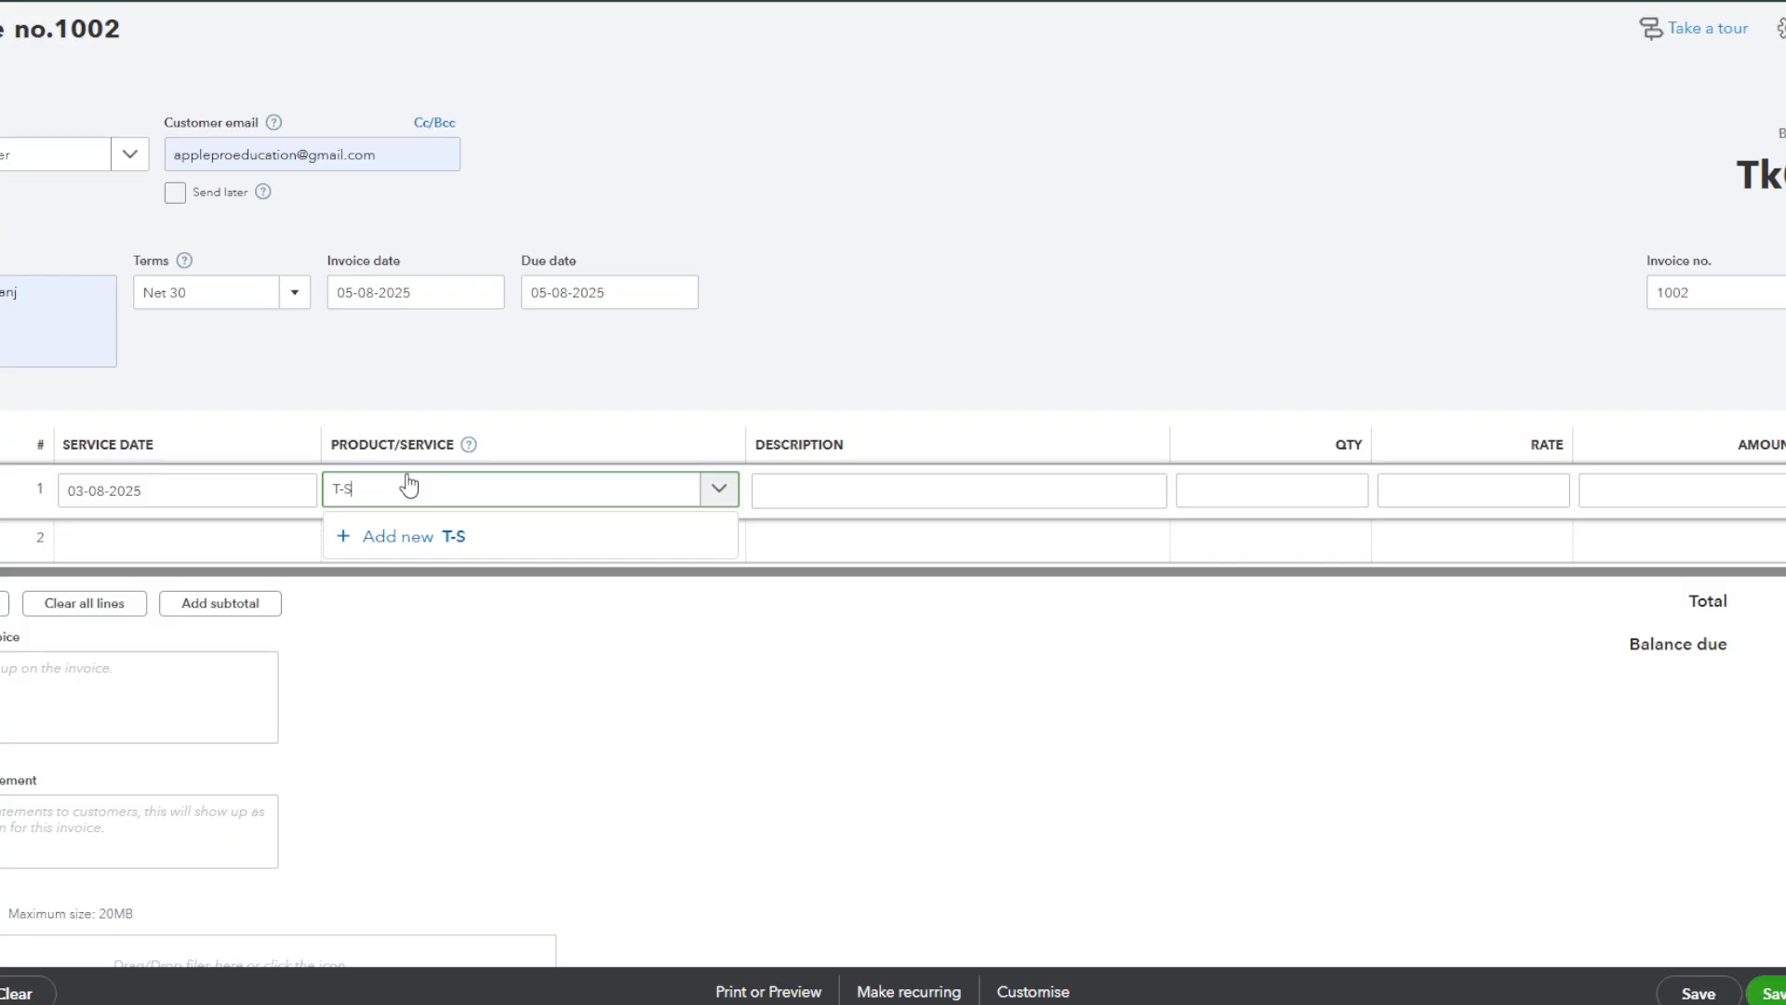
type("HIRT X2")
left_click(818, 493)
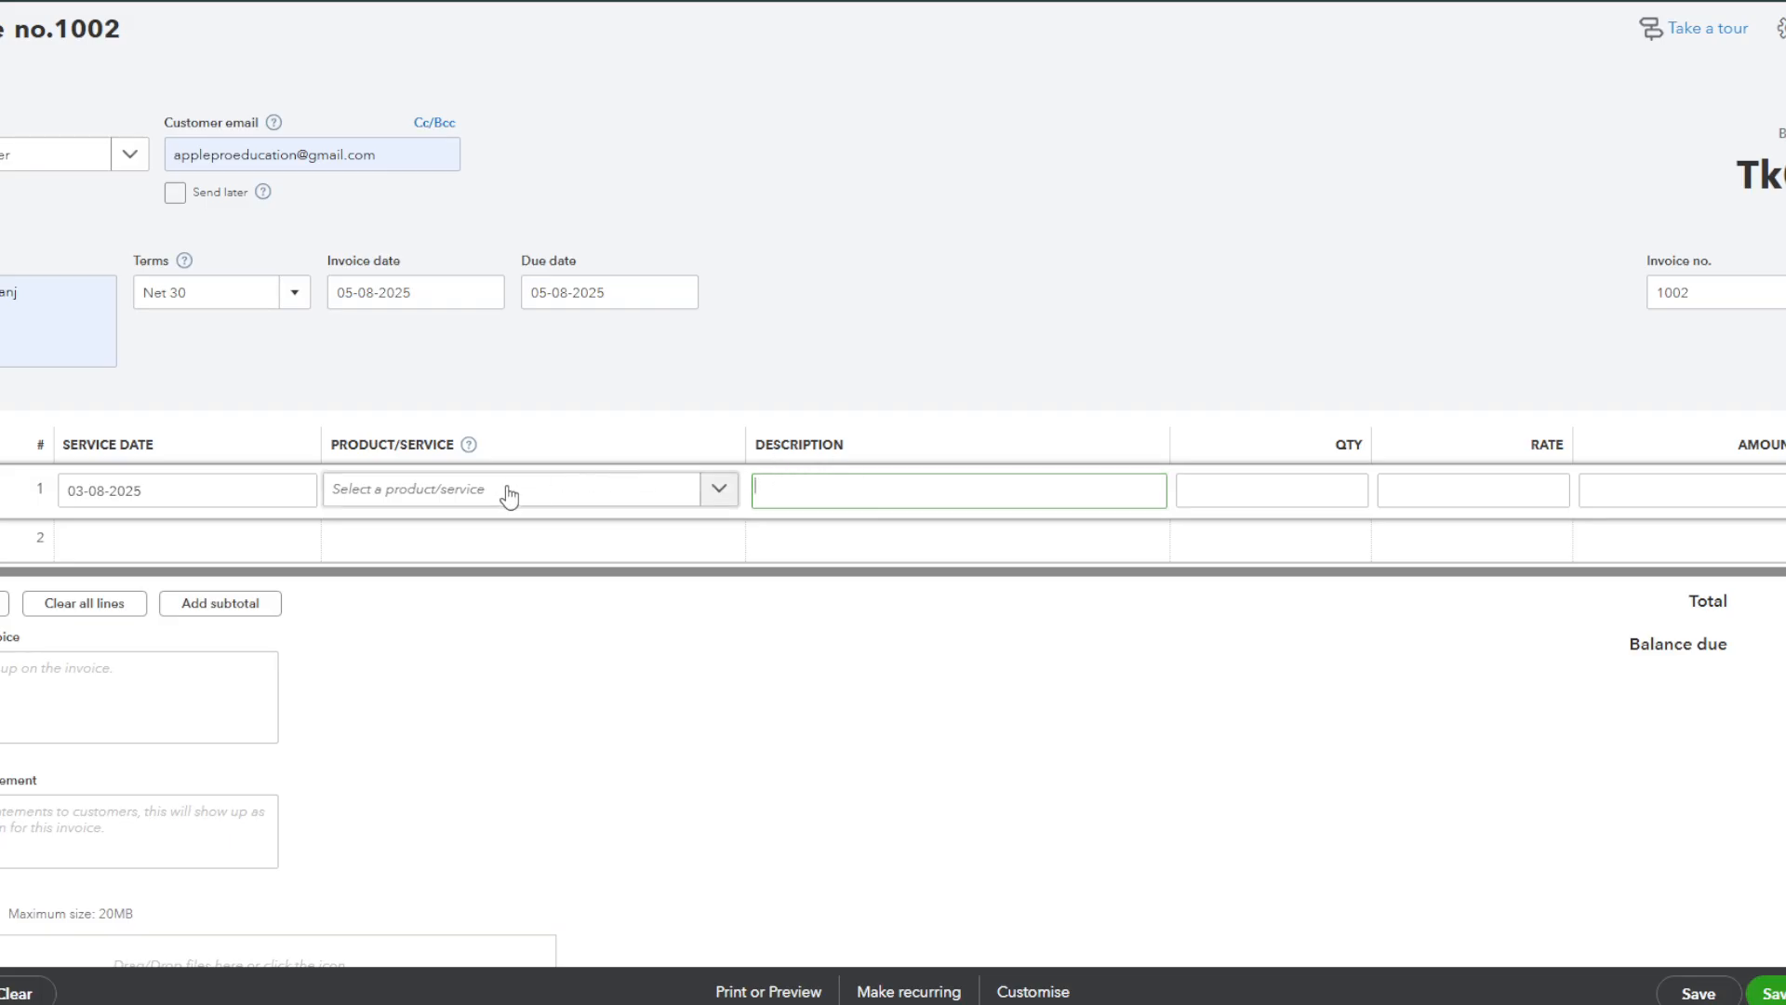
Open the form for adding a new product or service from the first invoice line, with its basic info expanded.
left_click(465, 488)
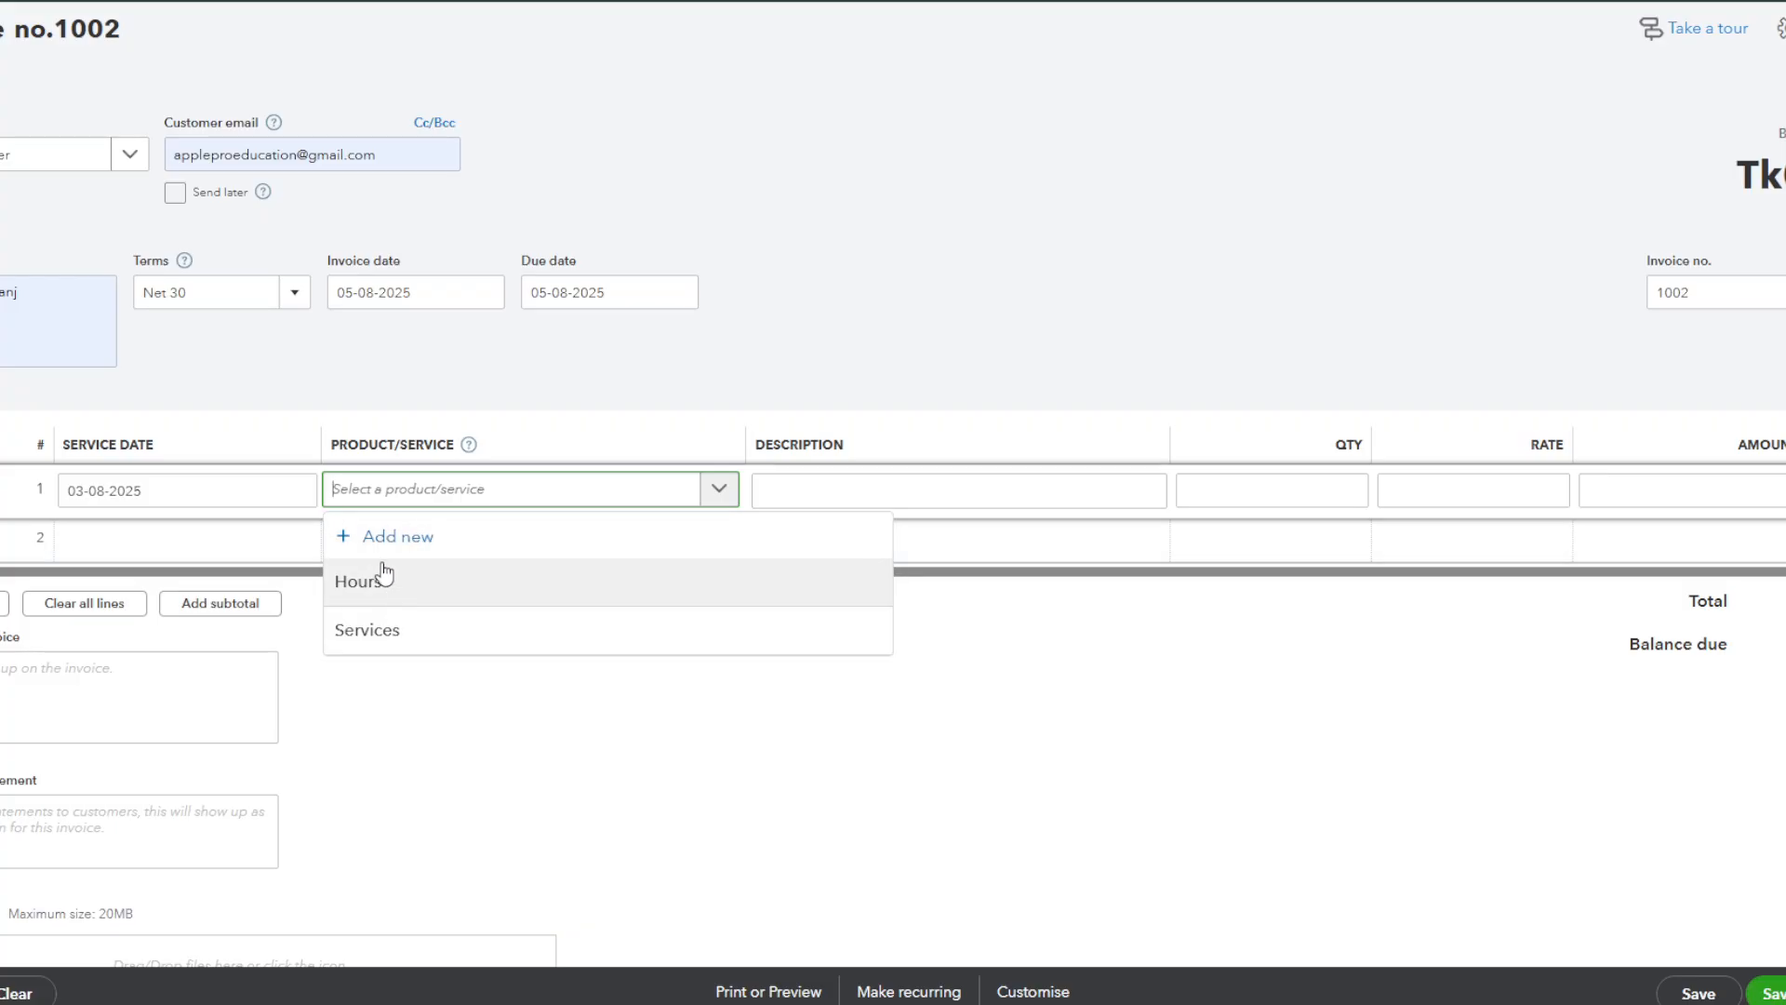
left_click(412, 536)
left_click(407, 489)
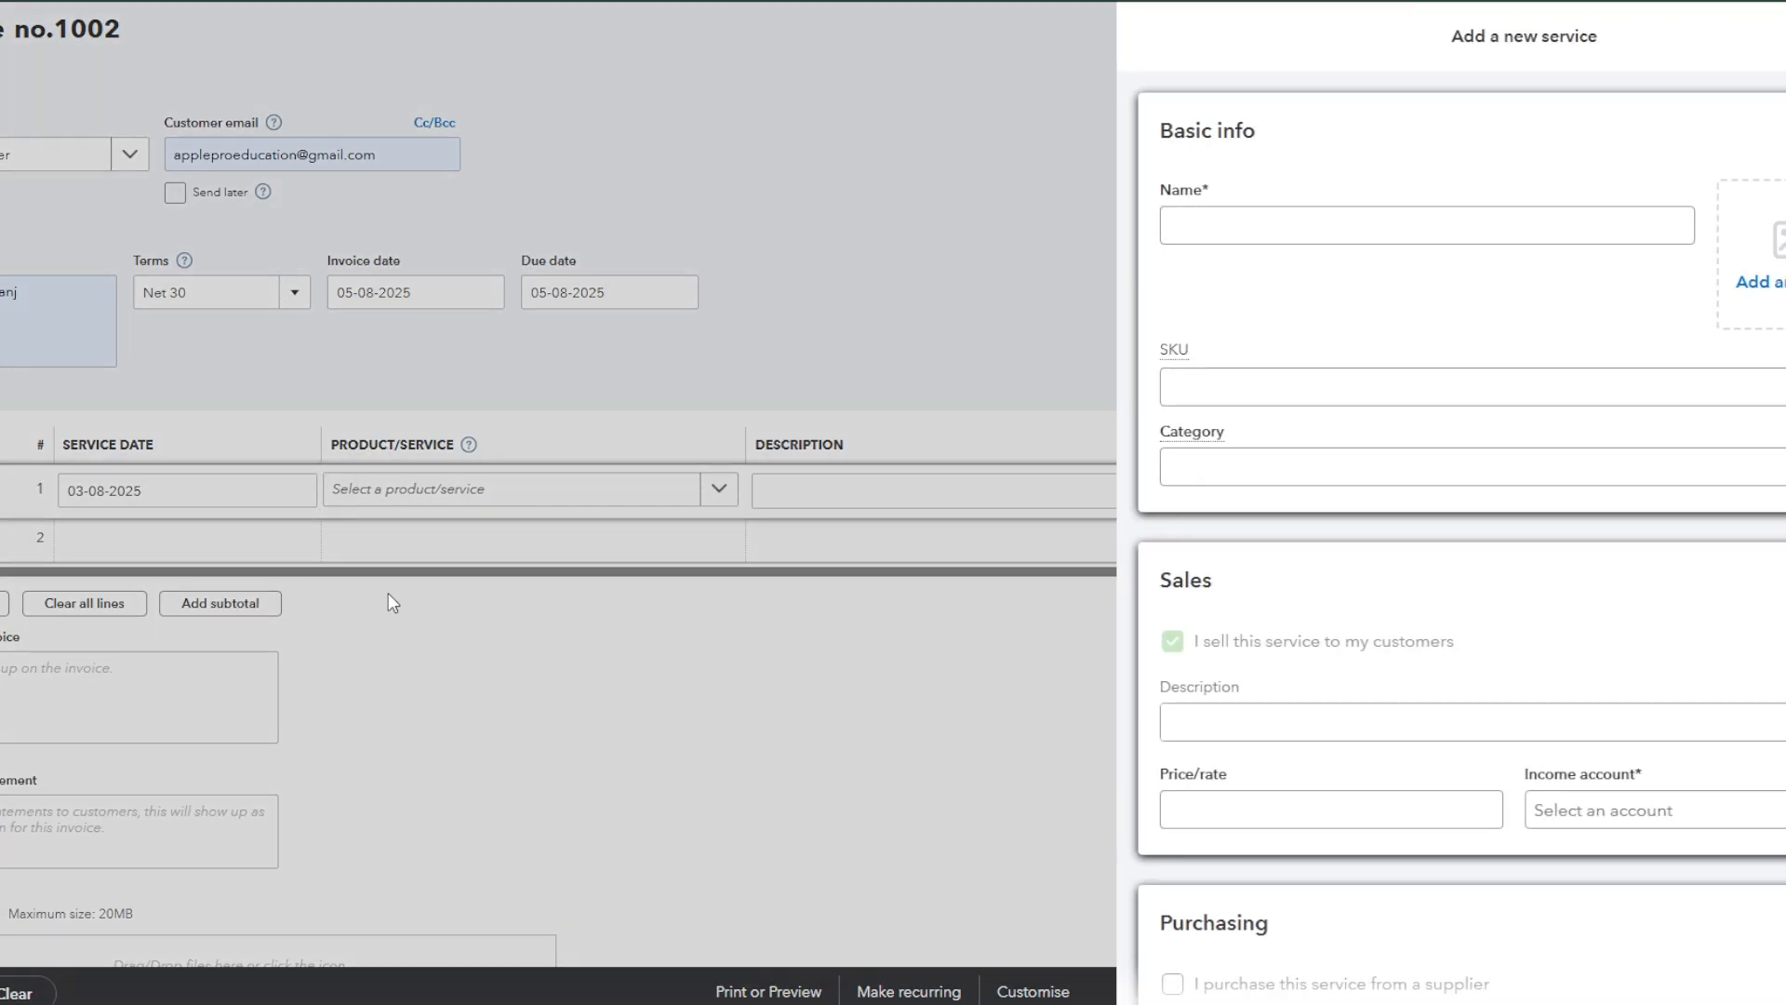
left_click(1229, 230)
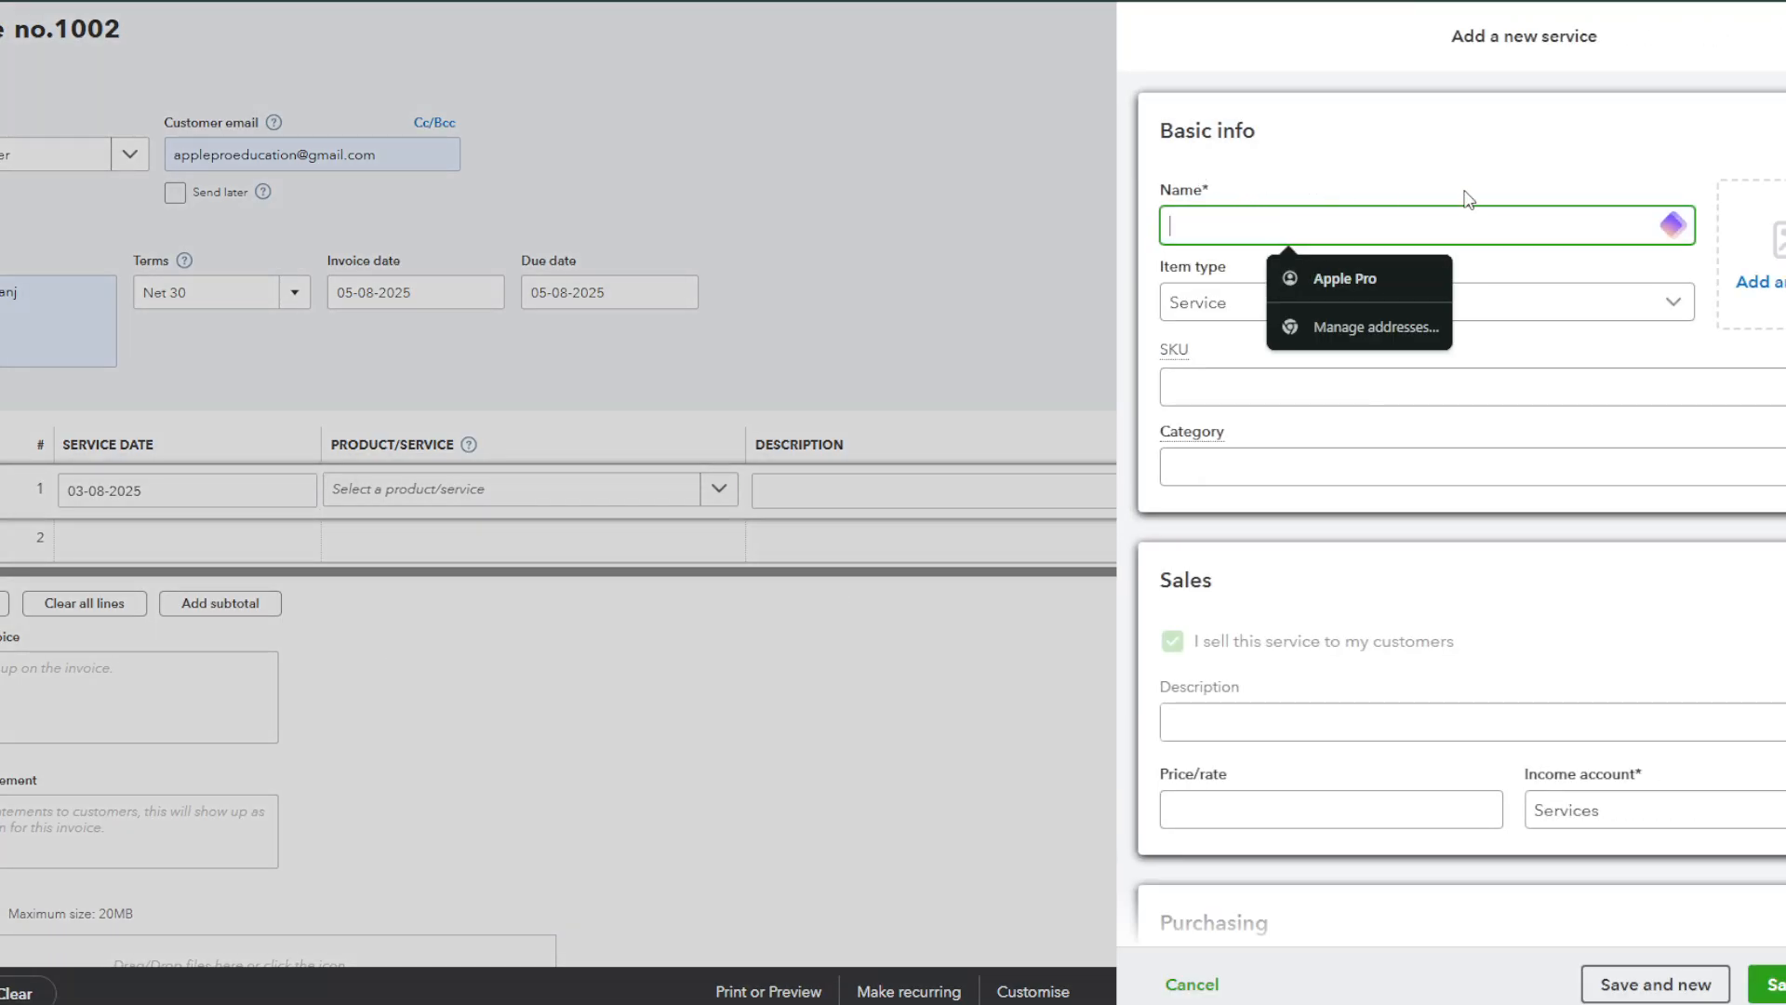
left_click(1413, 156)
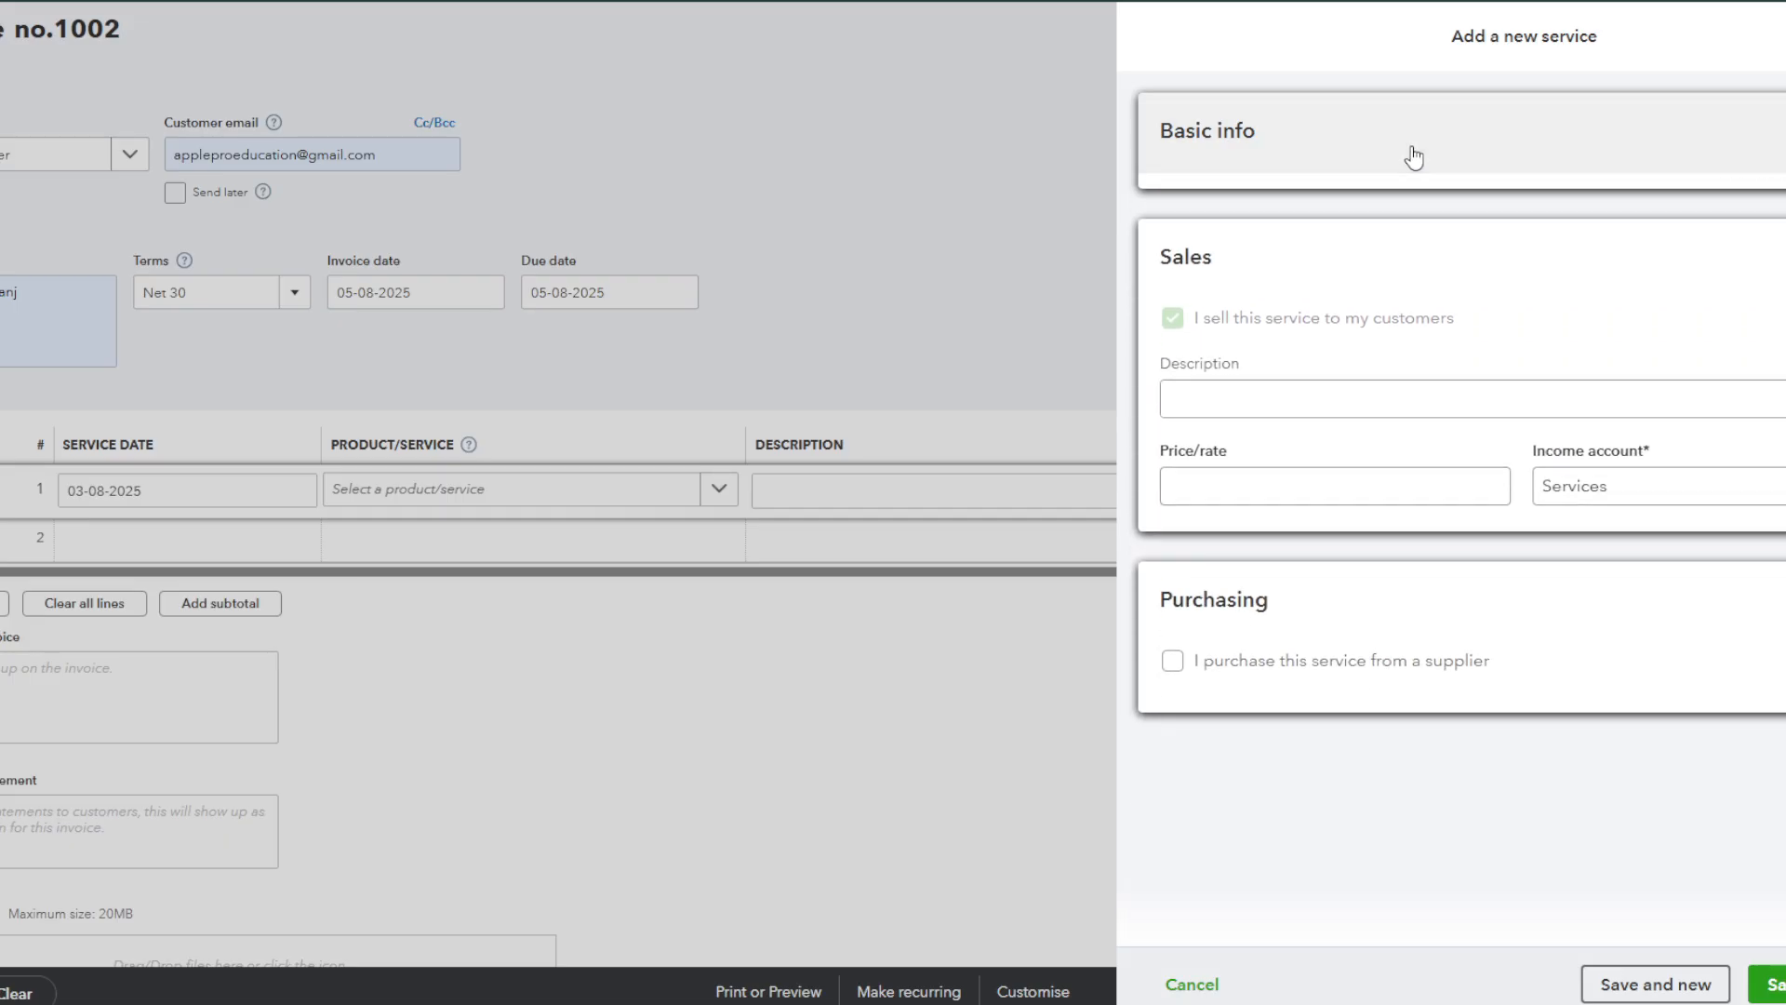
left_click(1251, 176)
Name the new item T SHIRT and set its item type to Inventory item.
left_click(1233, 228)
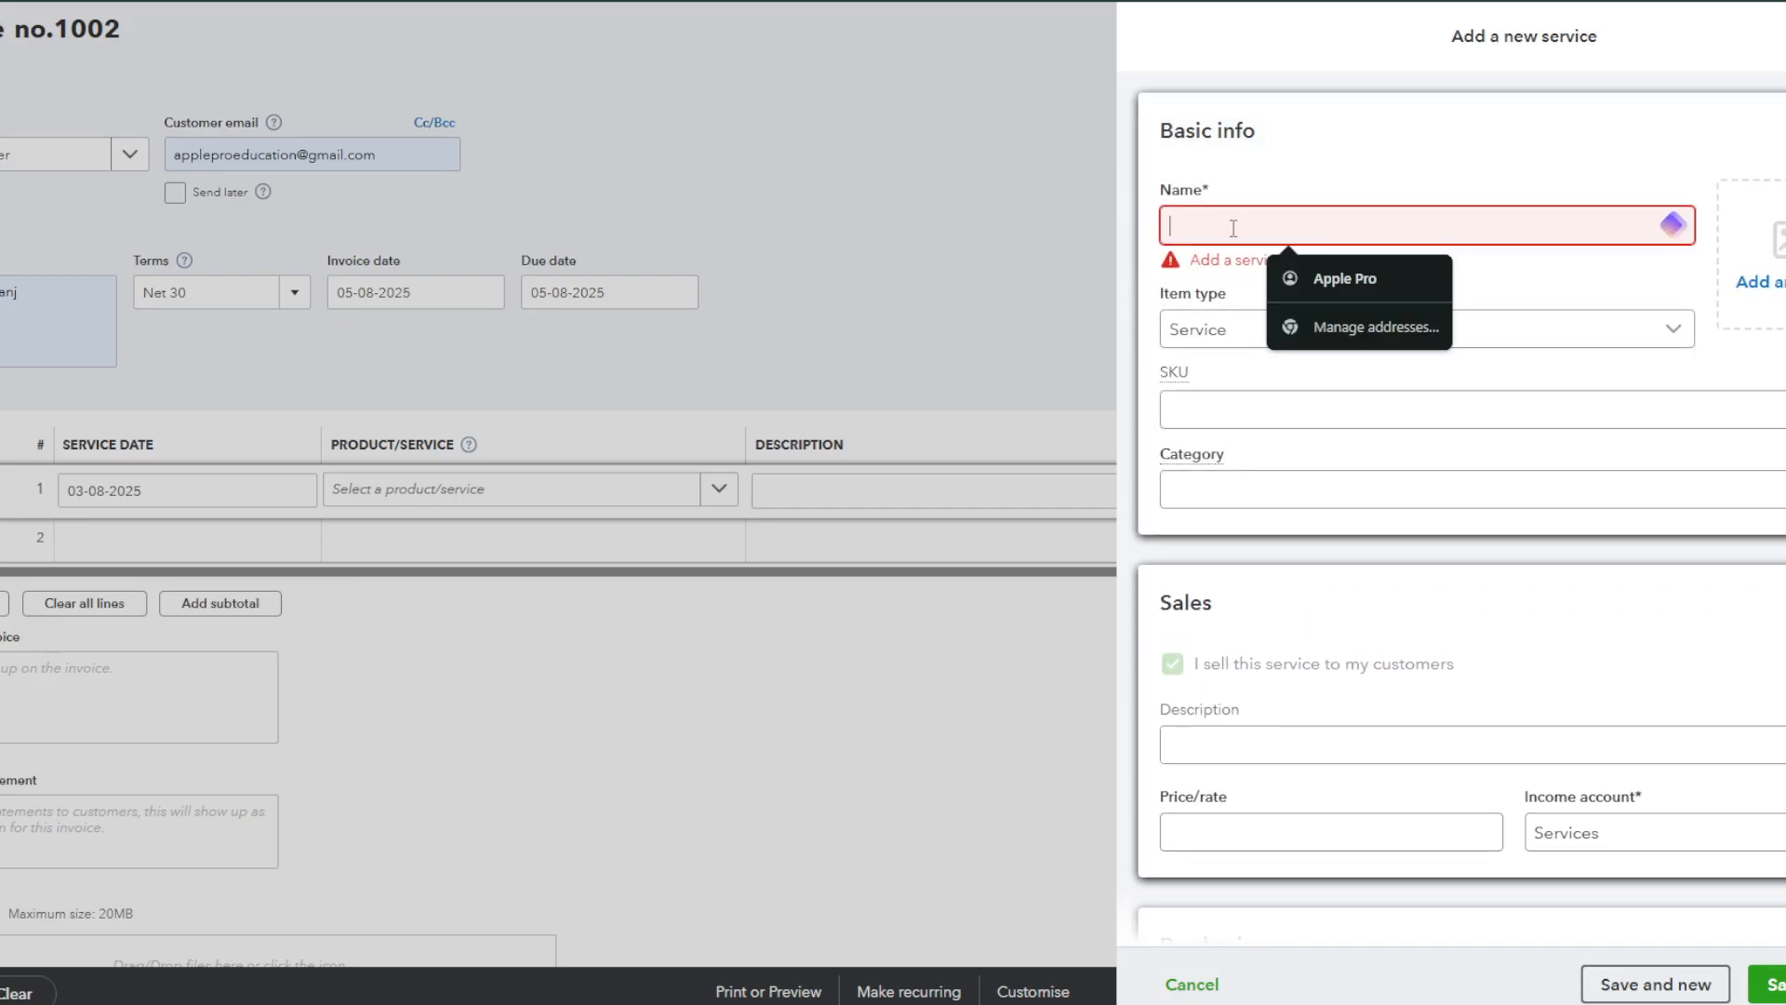
type("t SHIRT")
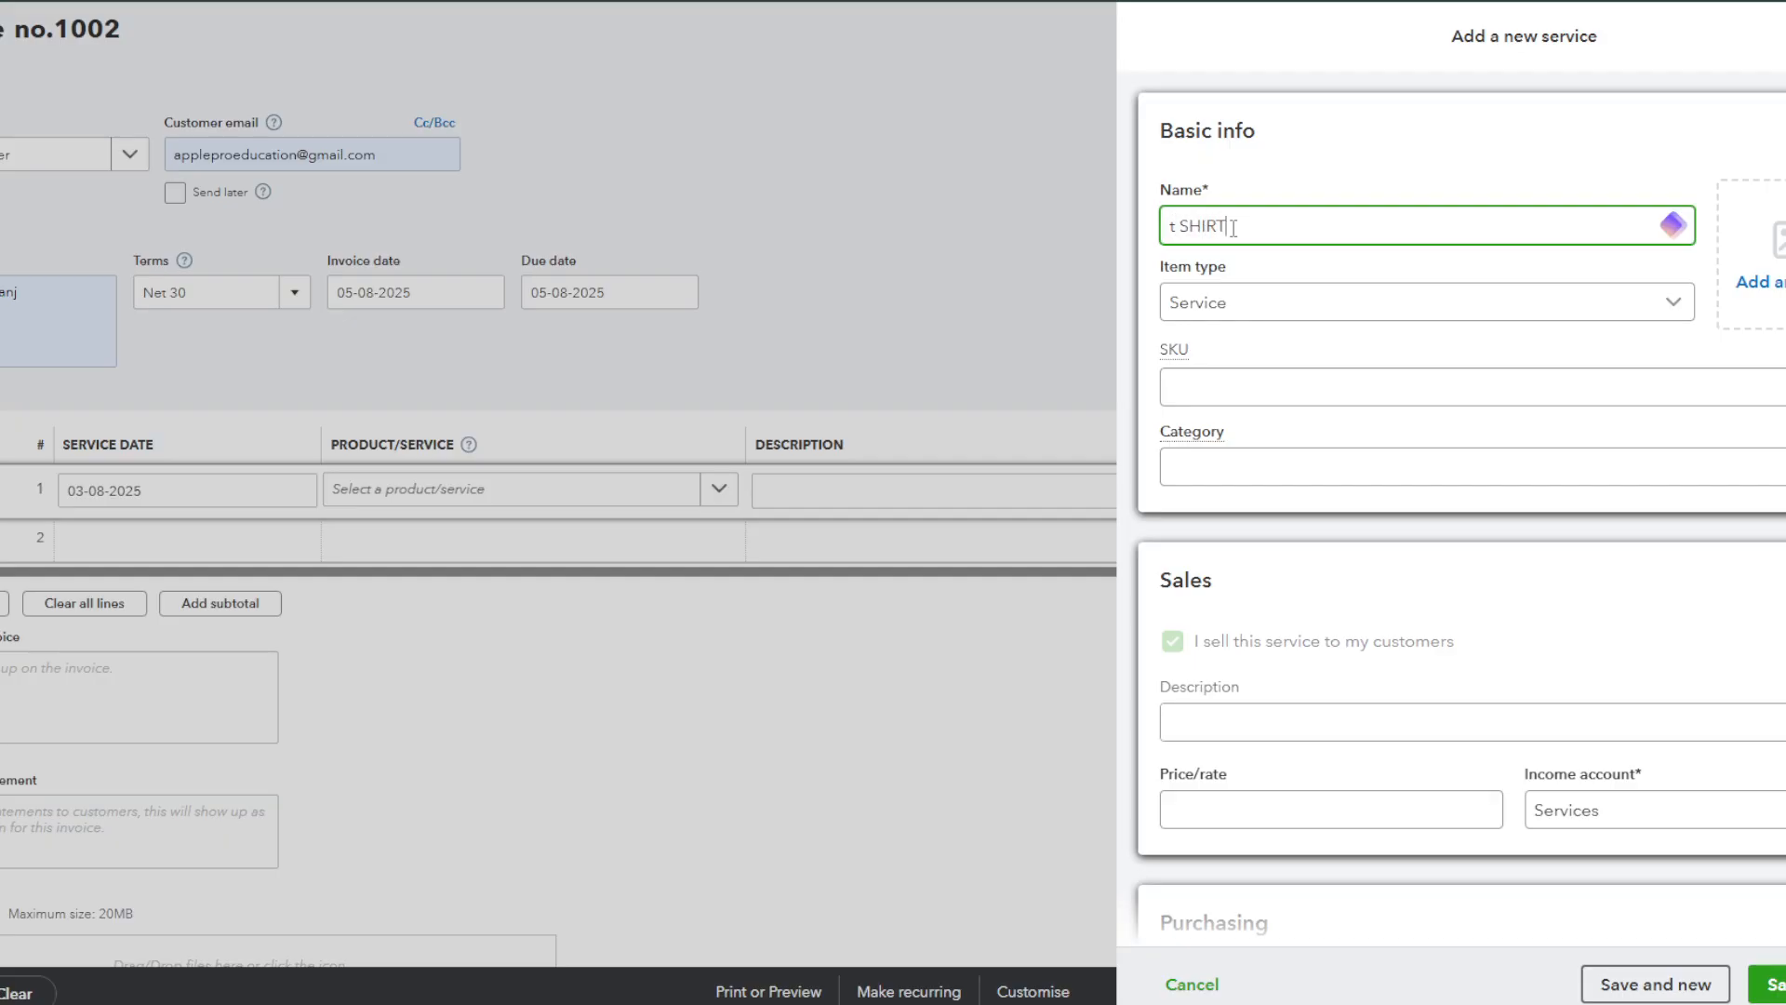
key("BackSpace")
key("BackSpace")
key("BackSpace")
key("BackSpace")
key("BackSpace")
key("BackSpace")
type("T SHIRT")
left_click(1209, 302)
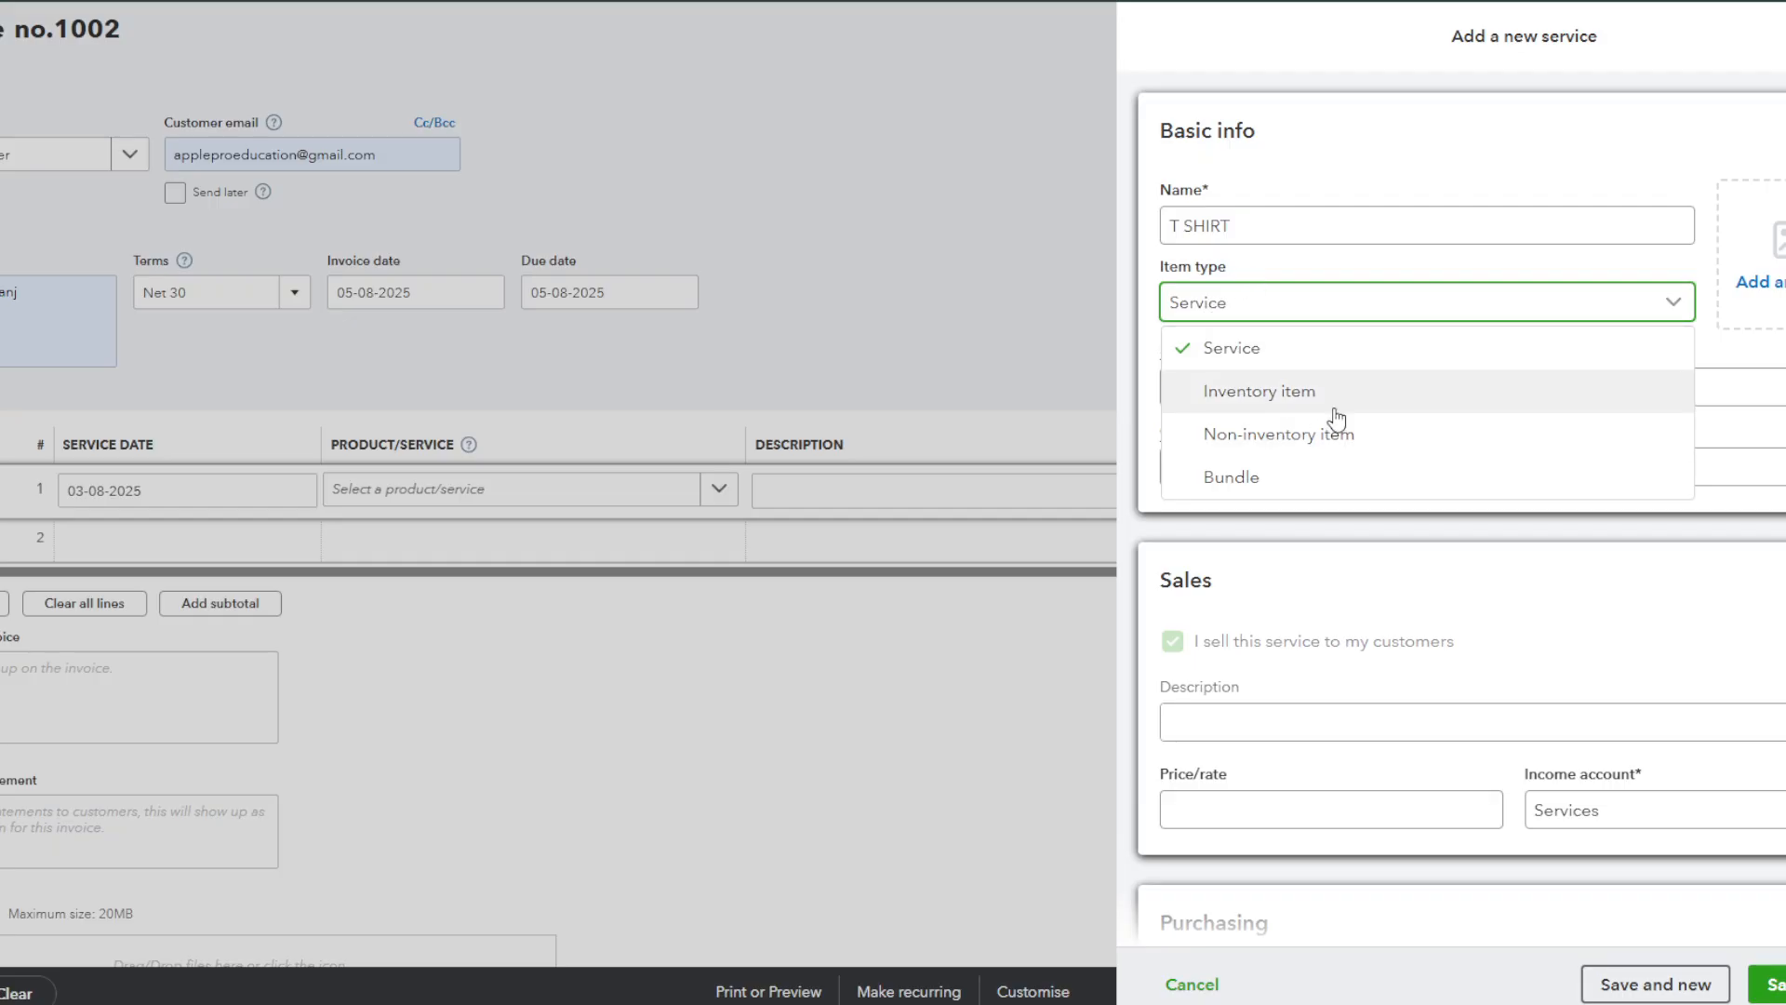
left_click(1295, 398)
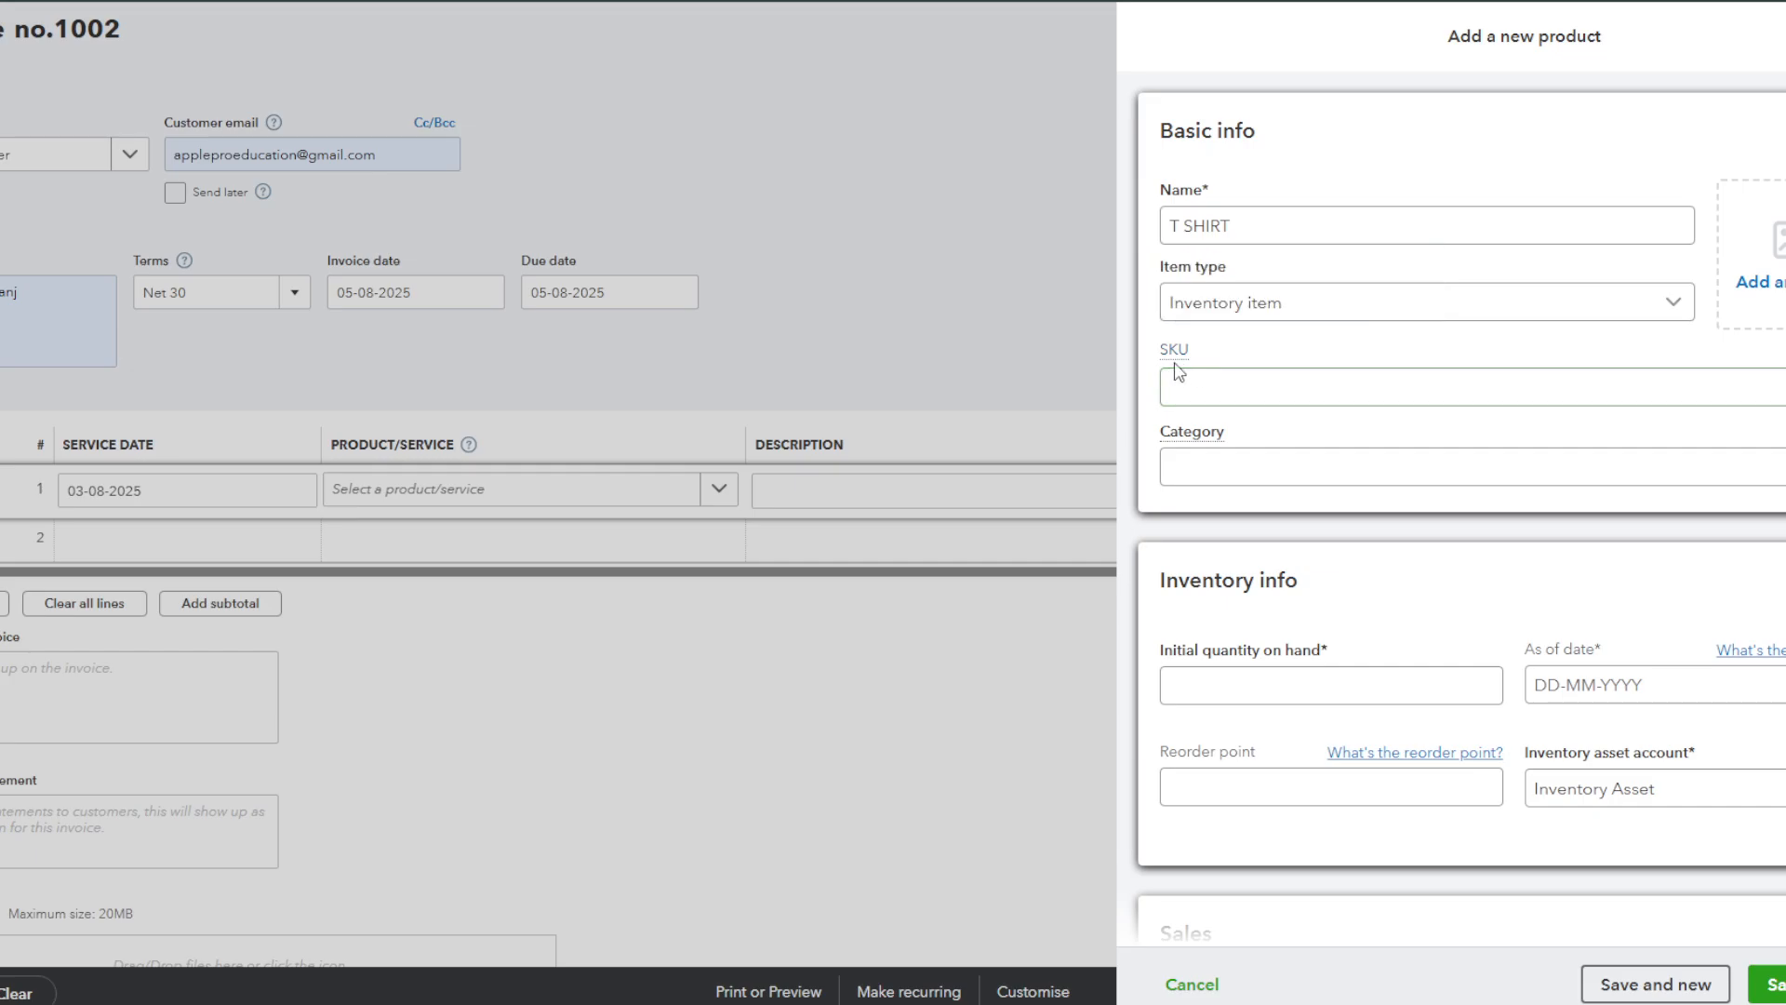
mouse_move(1174, 352)
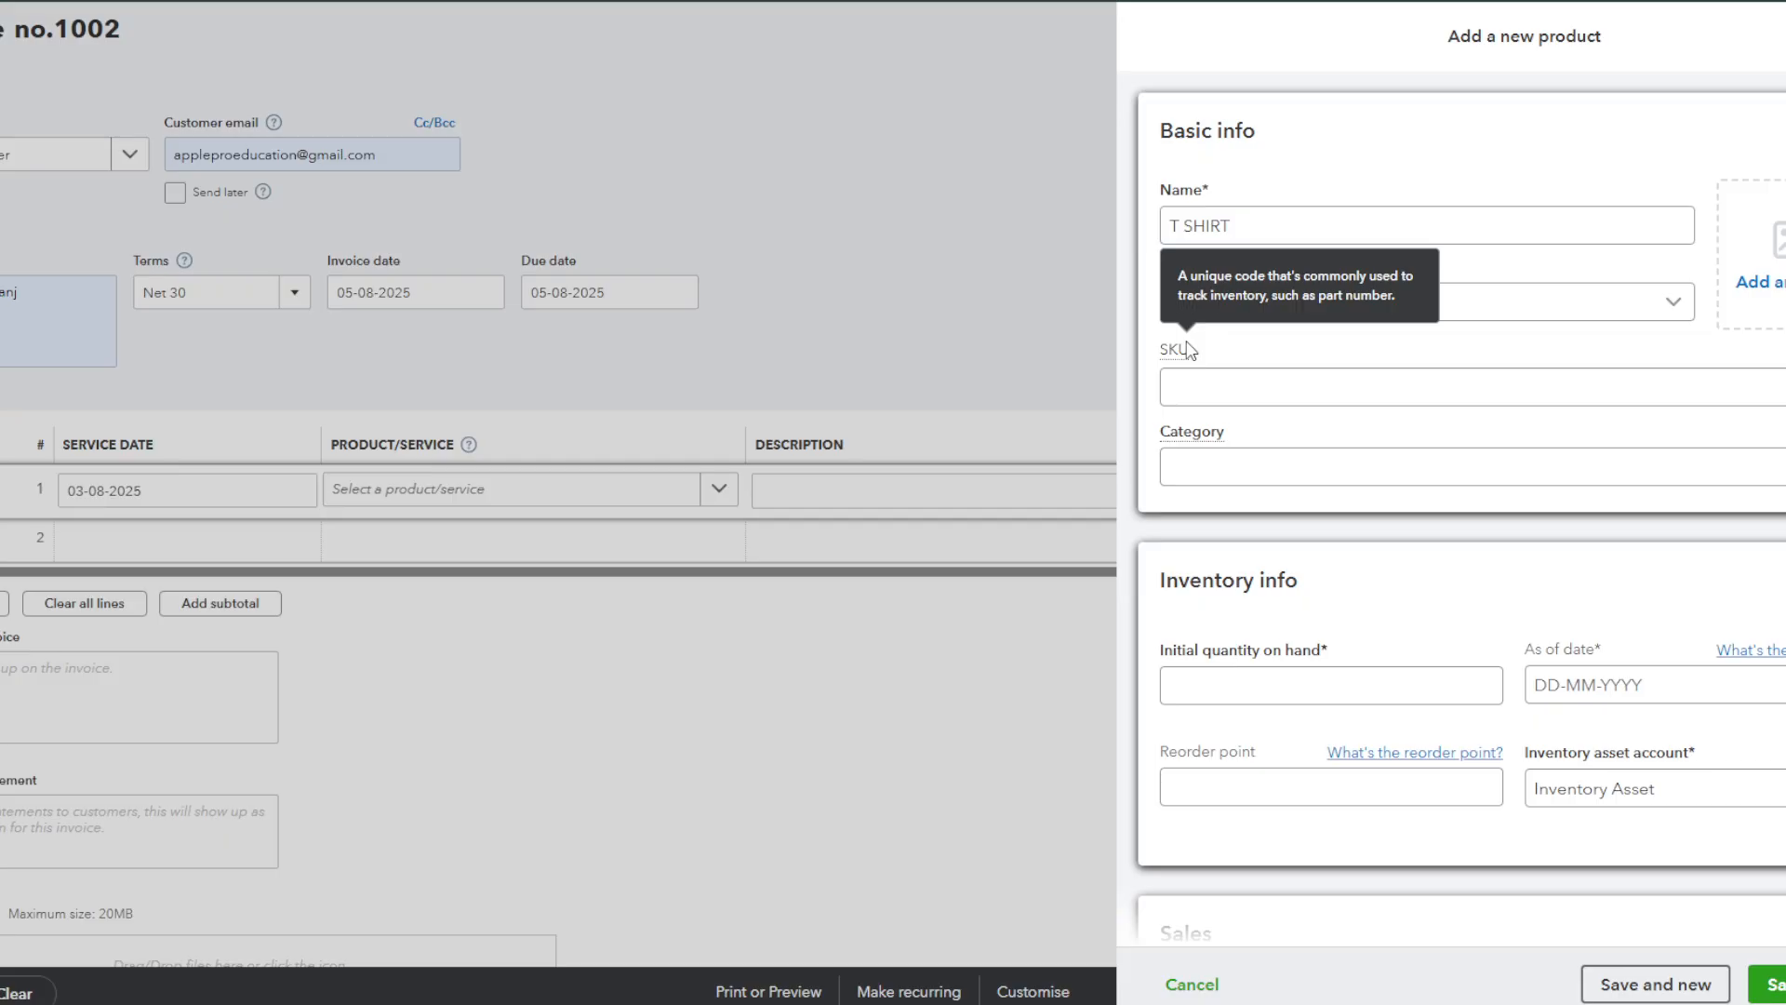
Set the new T SHIRT item's SKU to #005.
left_click(1199, 385)
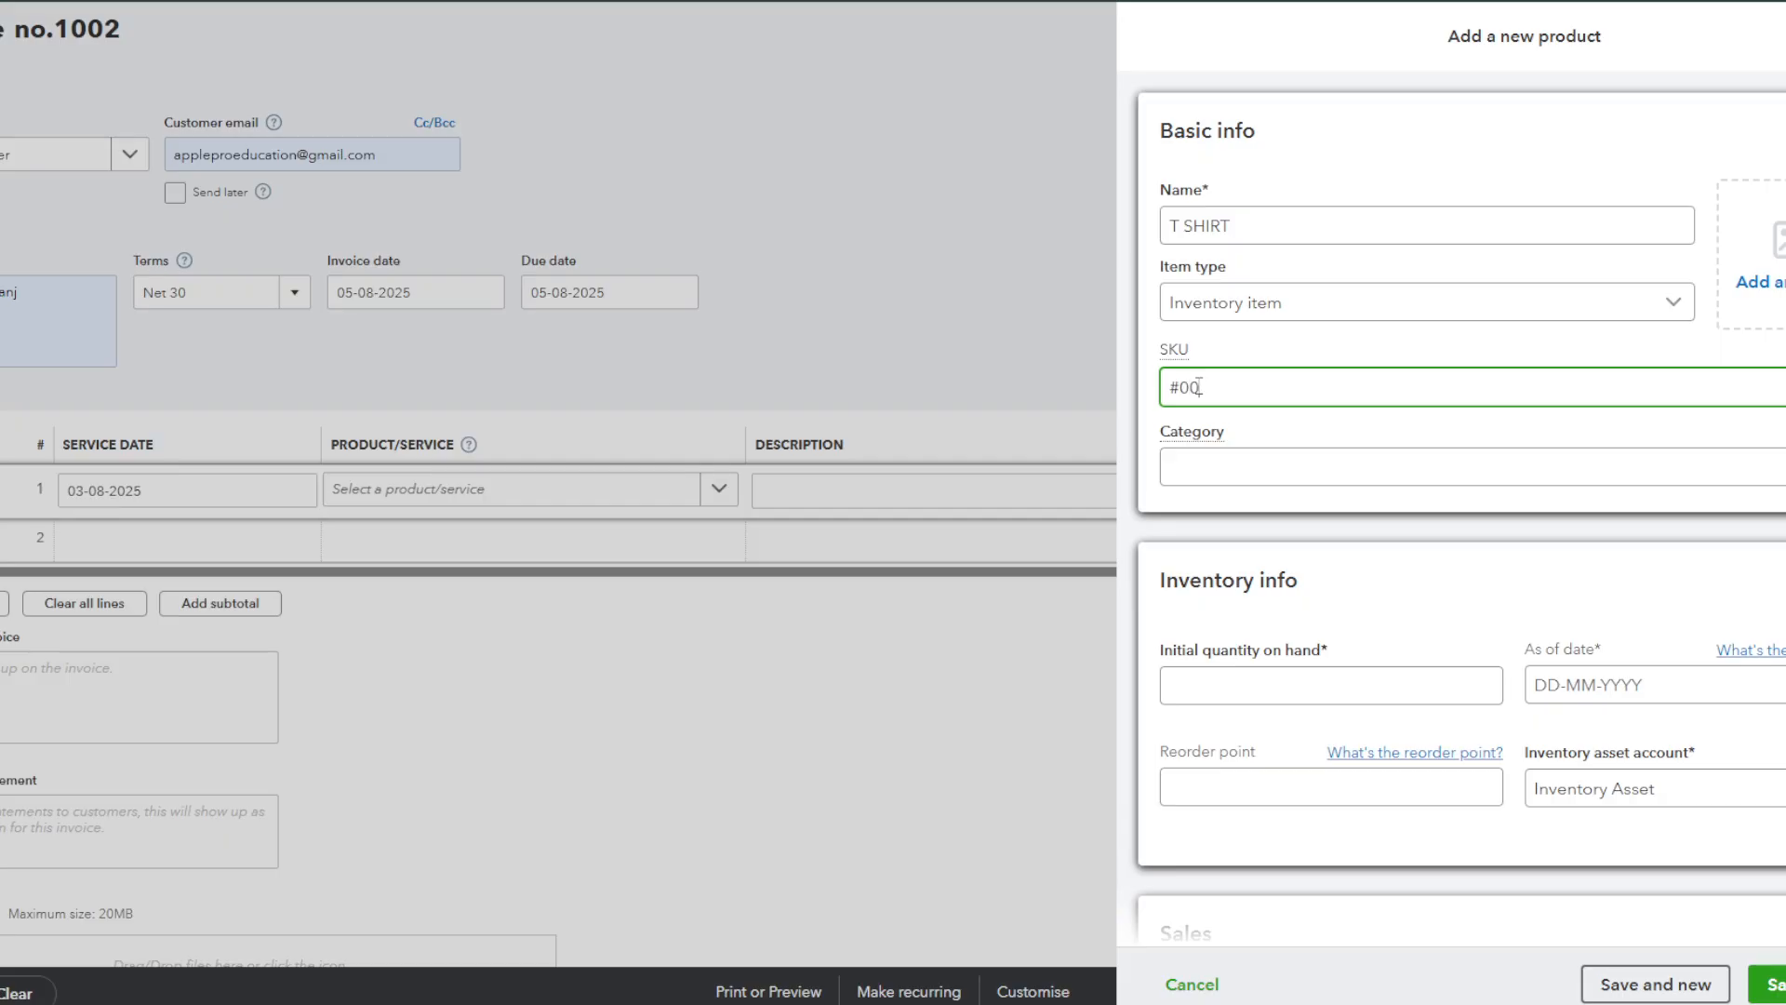
left_click(1195, 468)
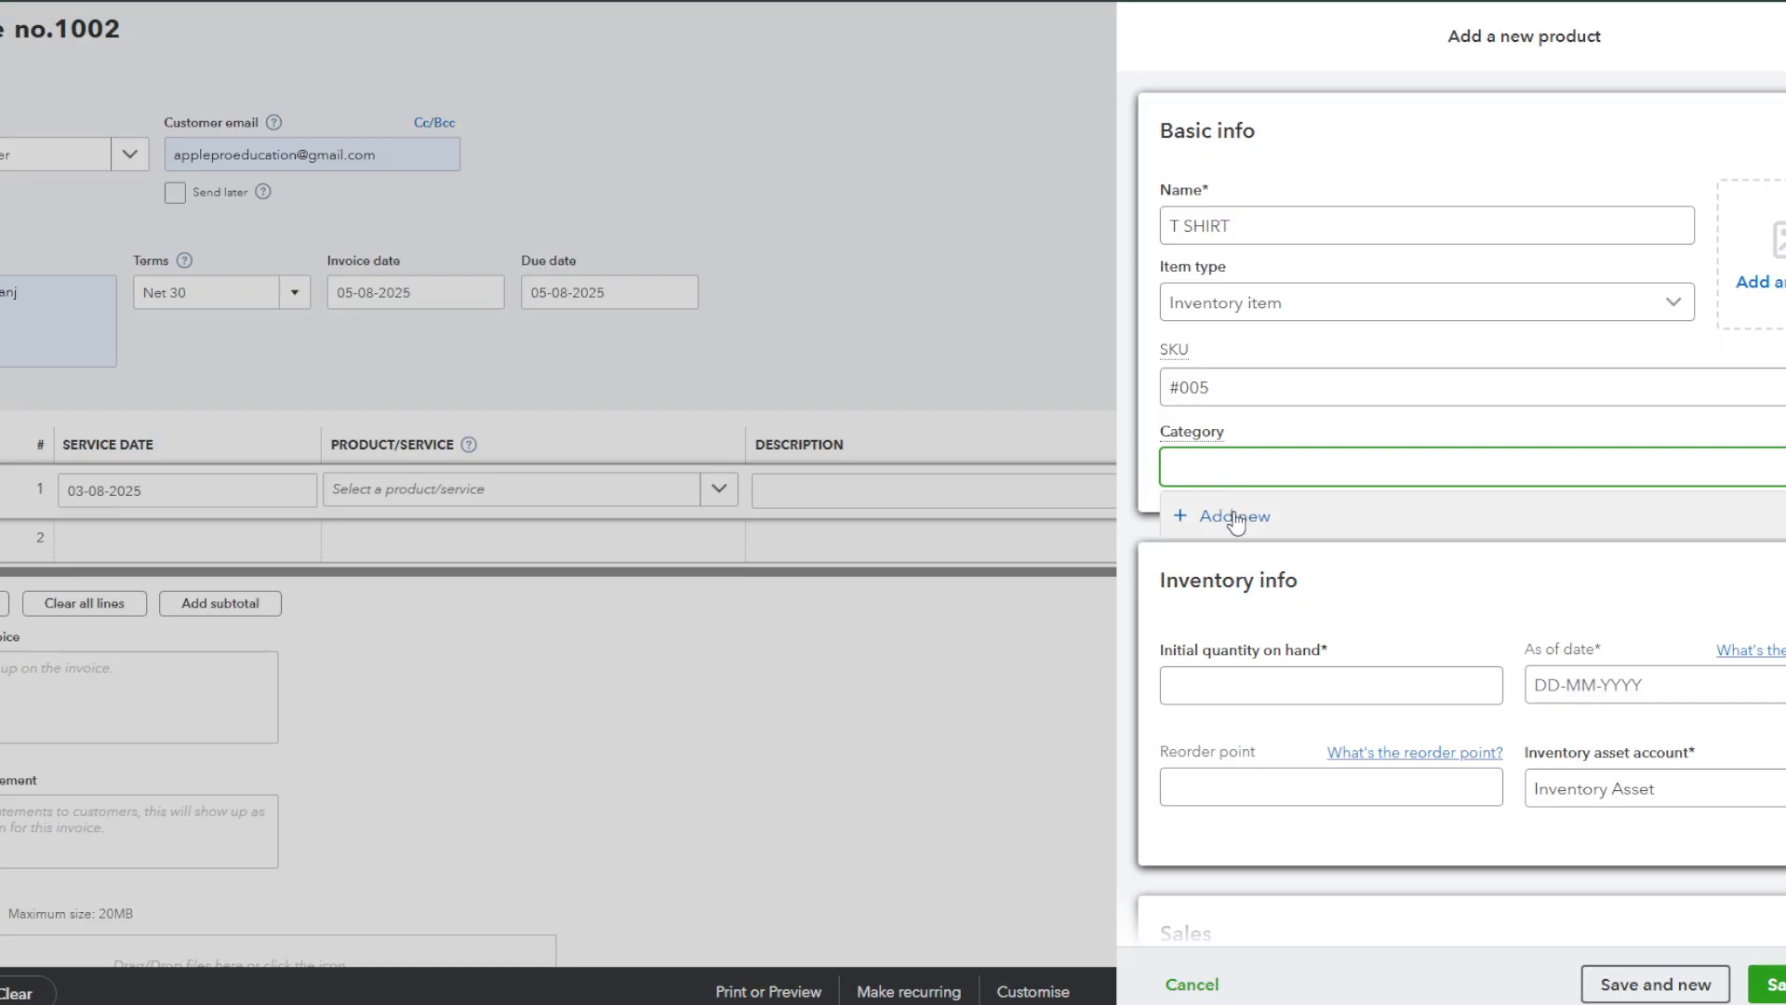
Set the item's sales price/rate to 300 and choose Sales of Product Income as its income account.
scroll(1219, 625, "down", 5)
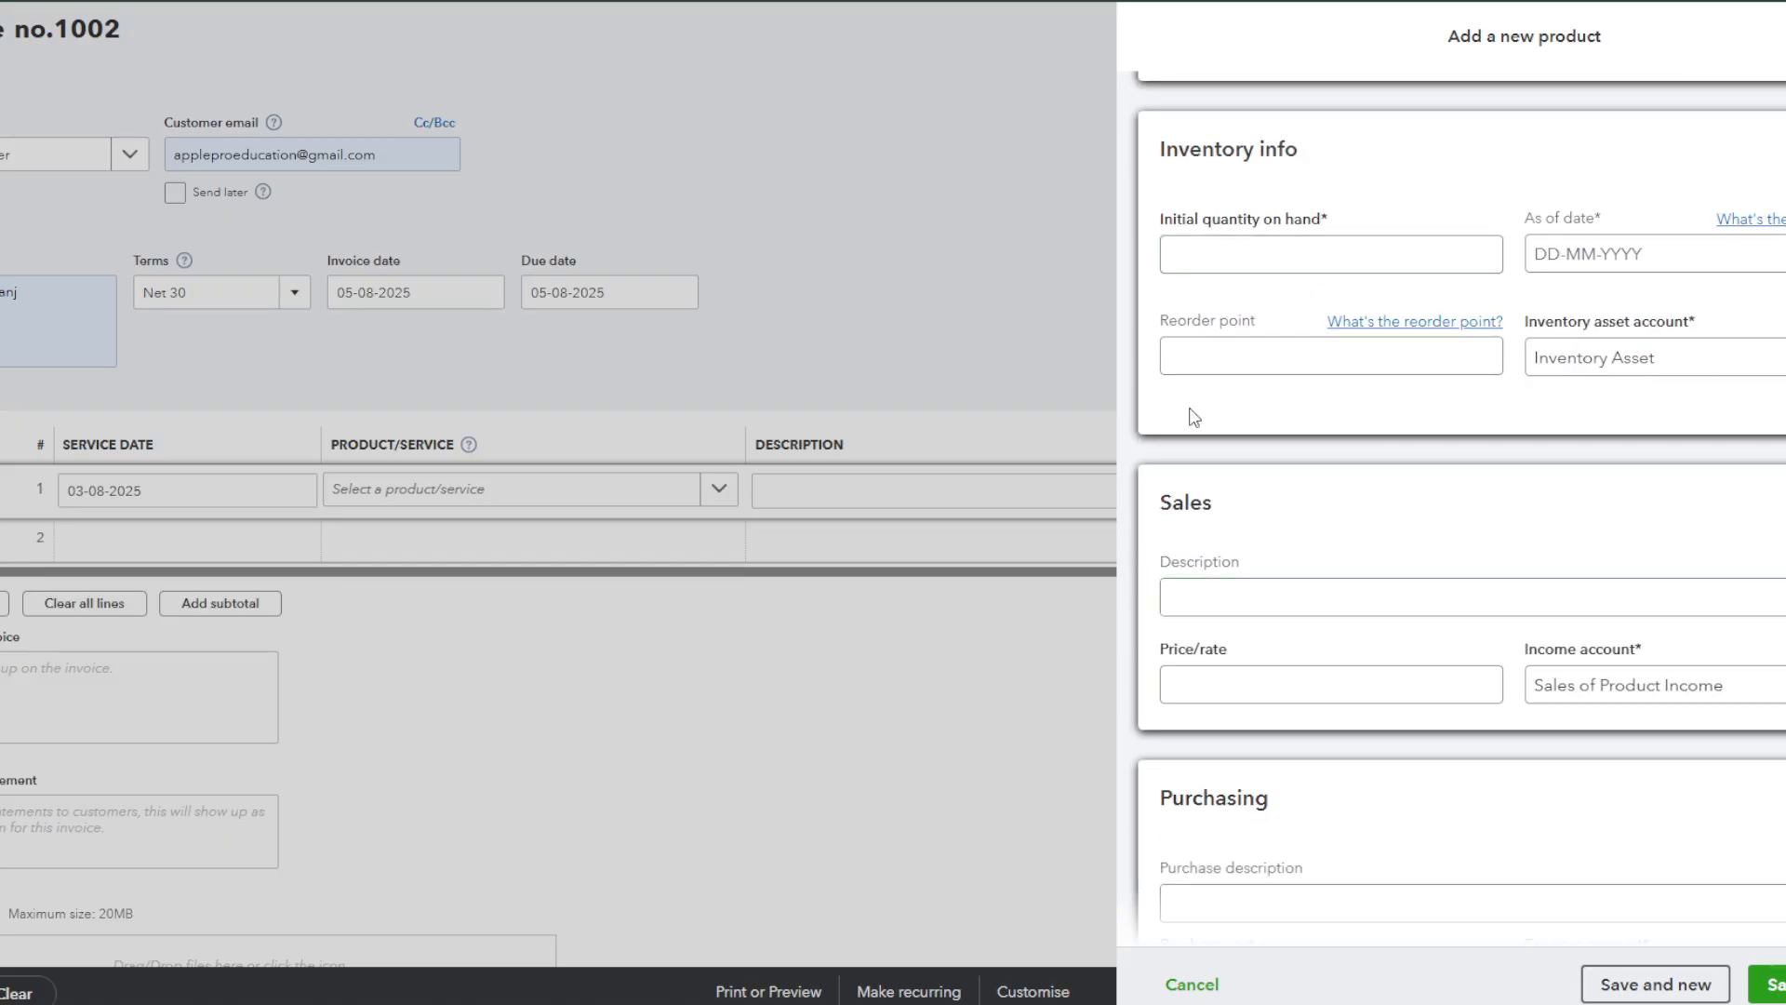
scroll(1194, 417, "down", 2)
left_click(1215, 466)
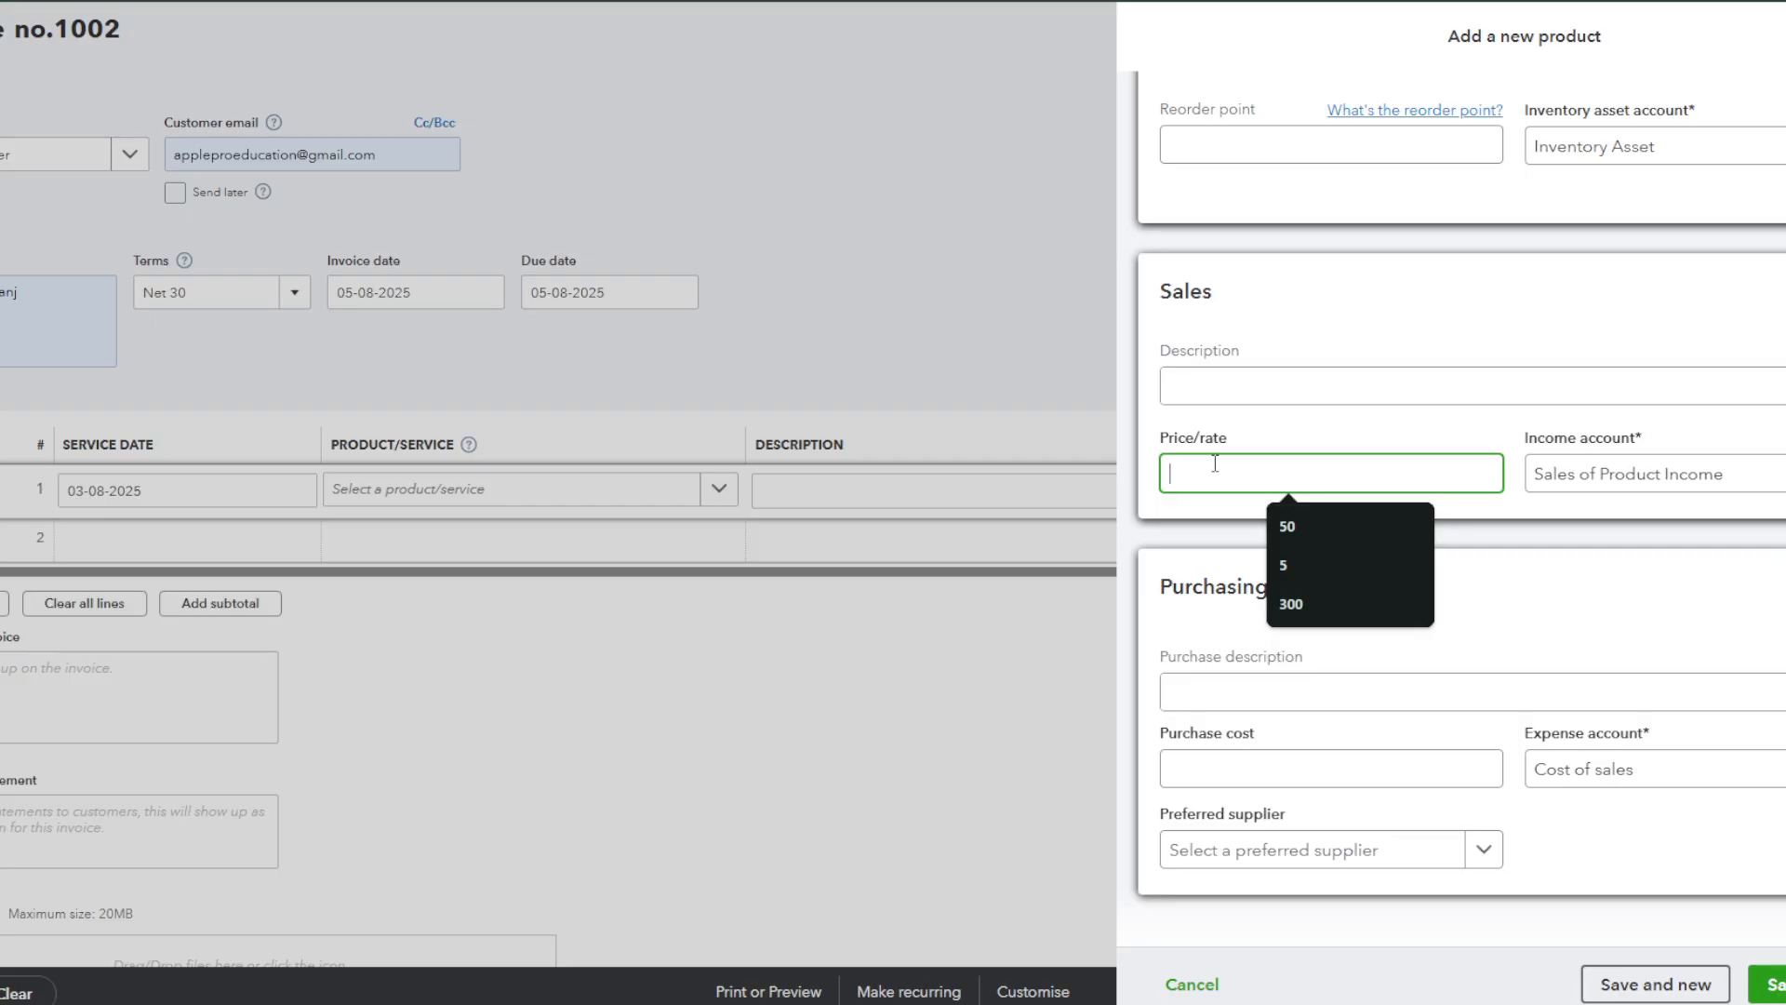
left_click(1291, 604)
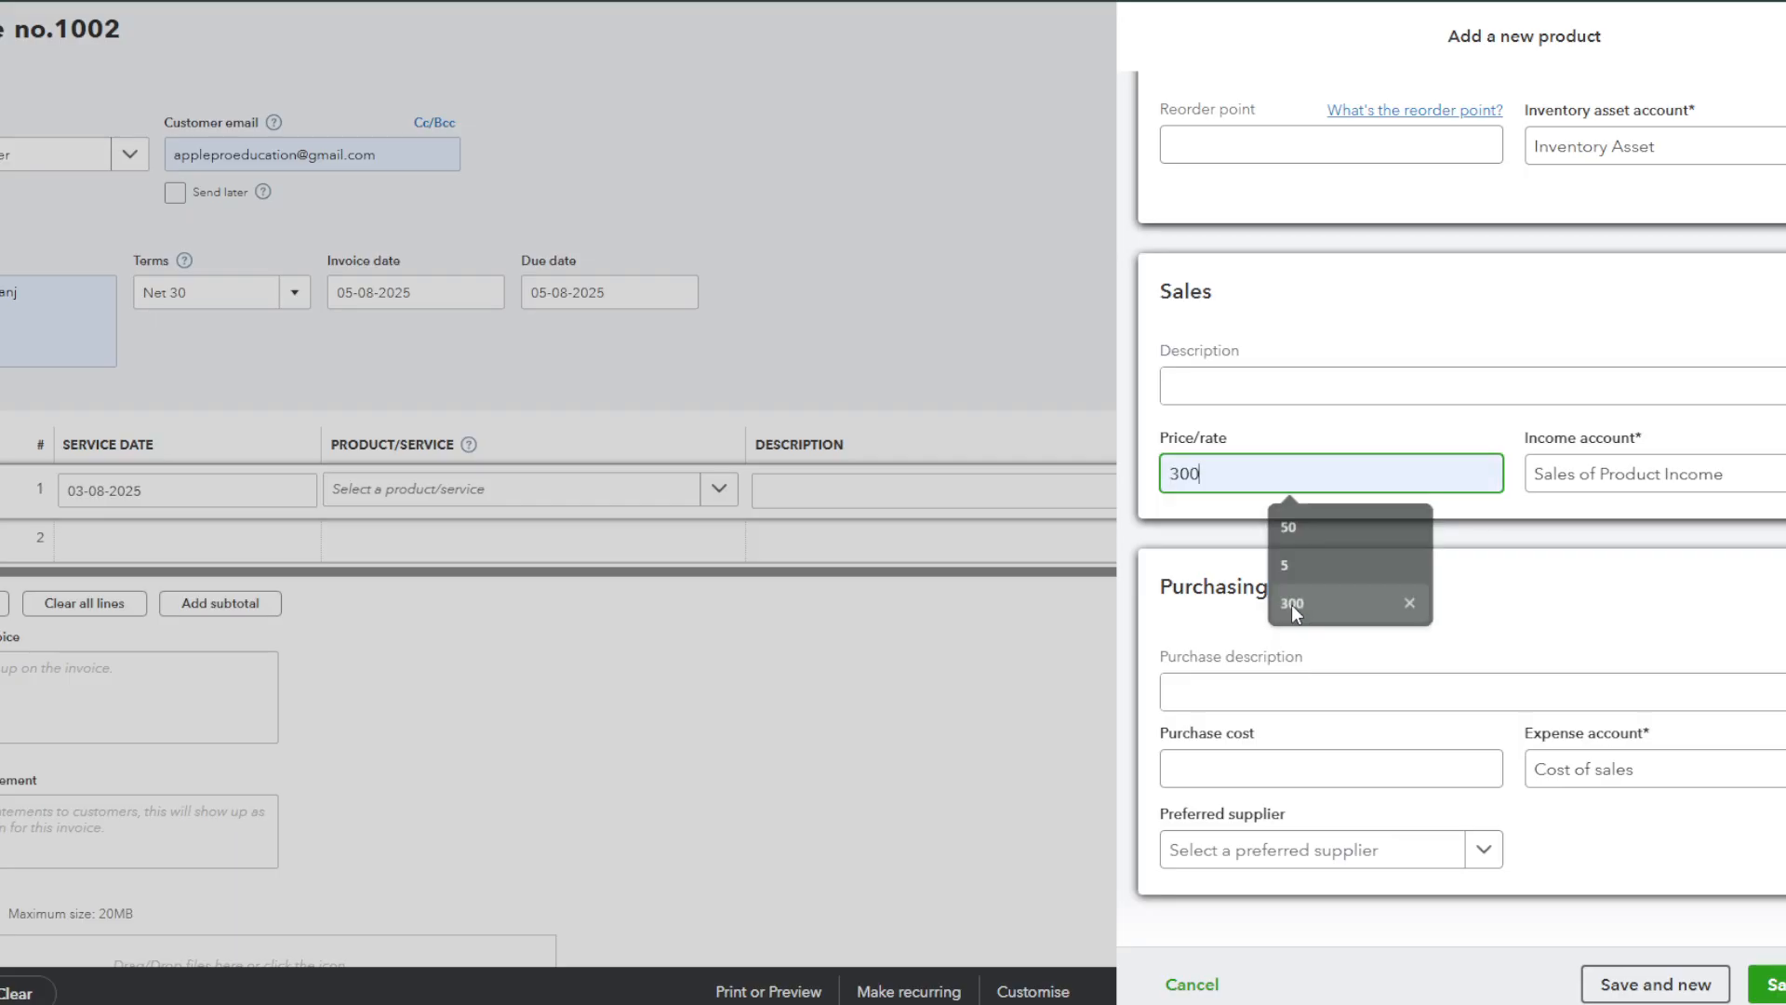
left_click(1566, 477)
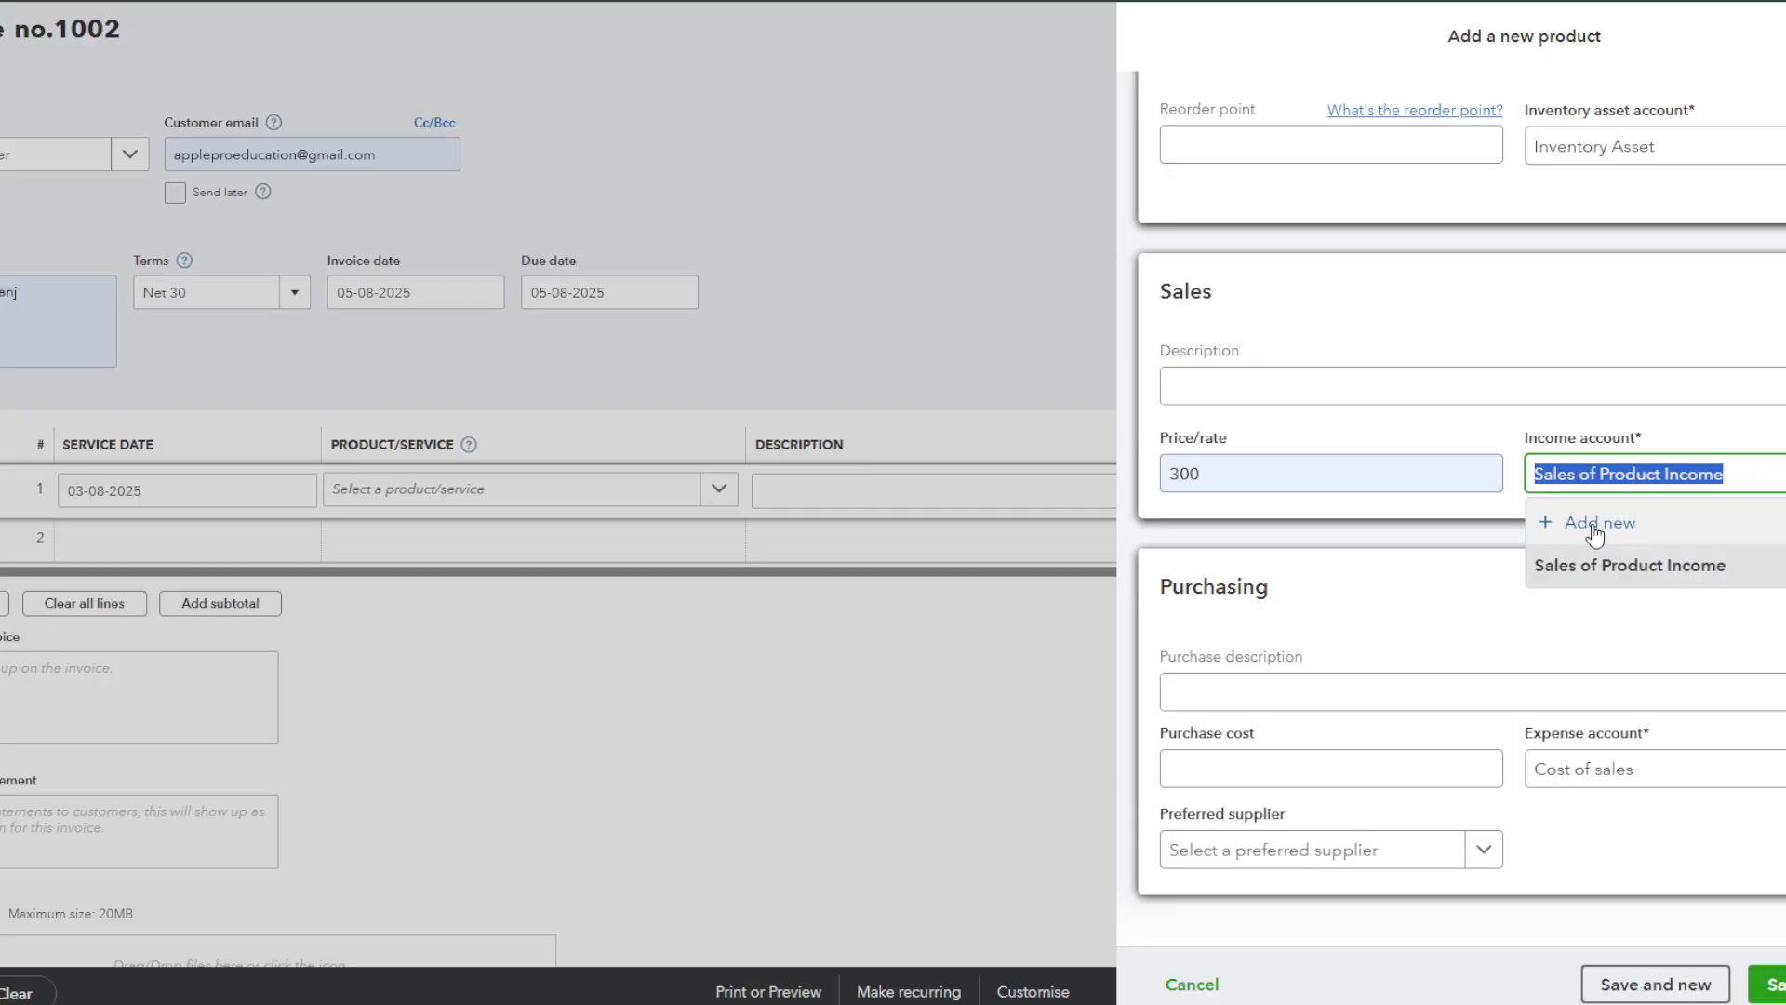
left_click(1581, 564)
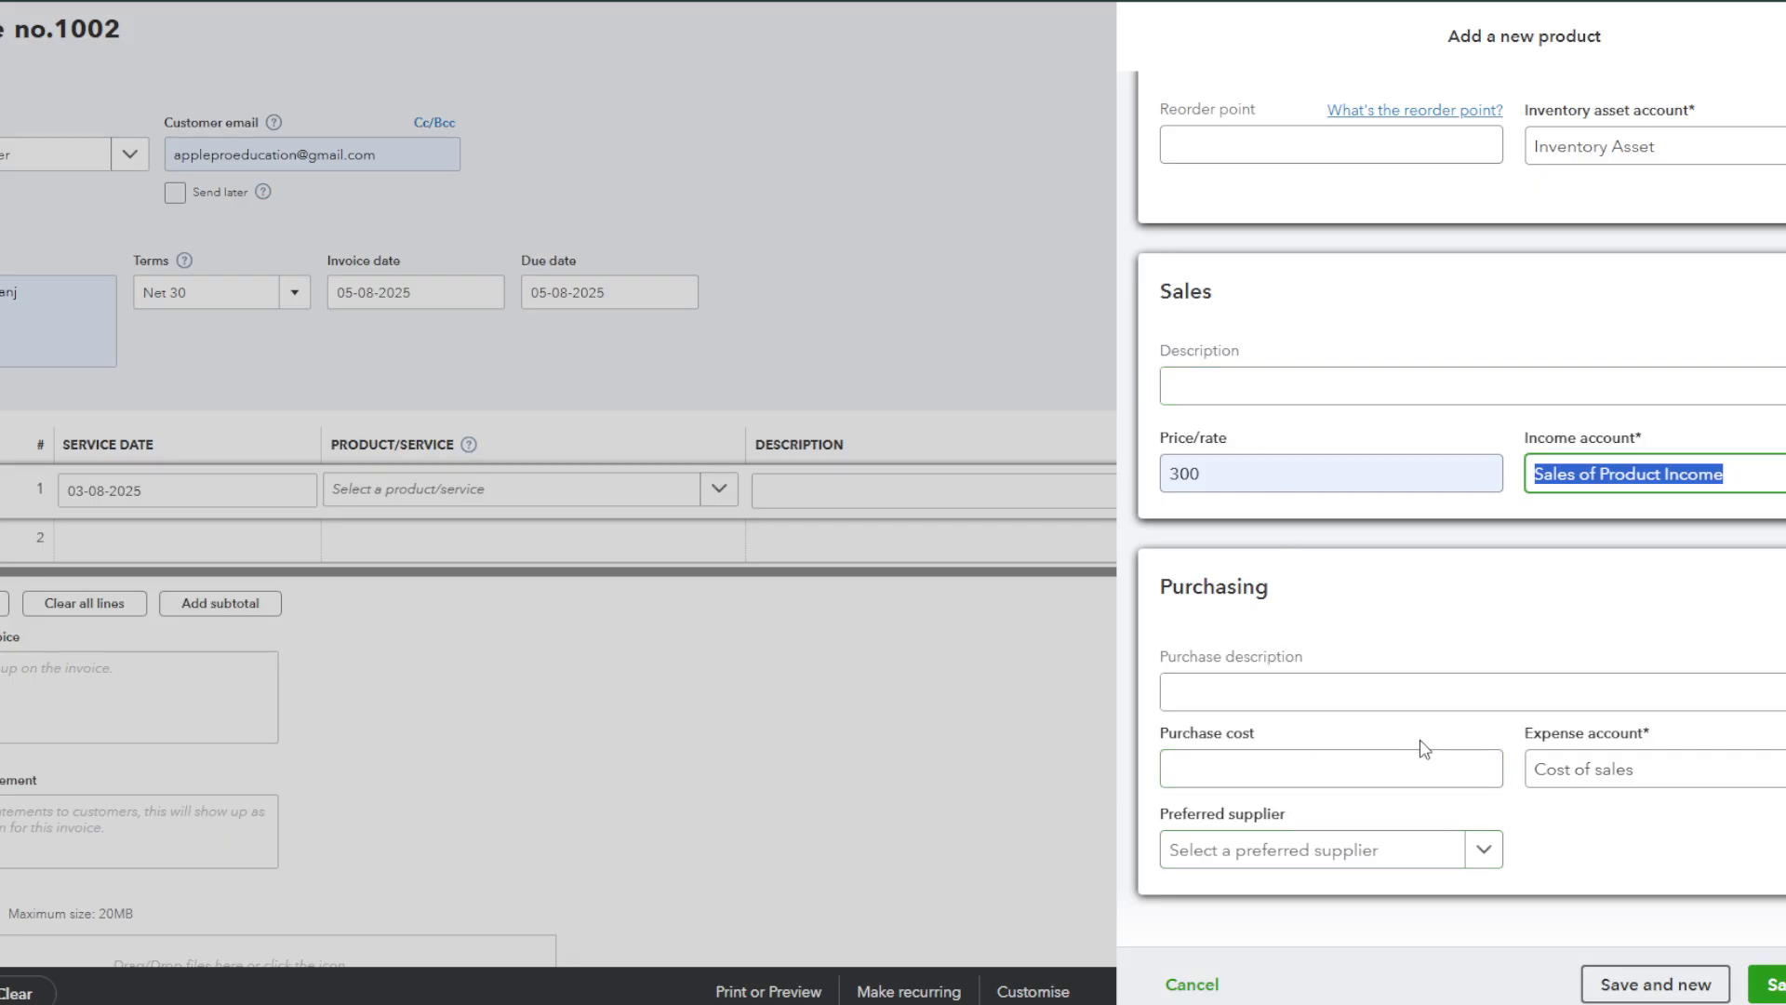
Set the item's purchase cost to 200 with Cost of sales as the expense account, and try to save it.
left_click(1242, 774)
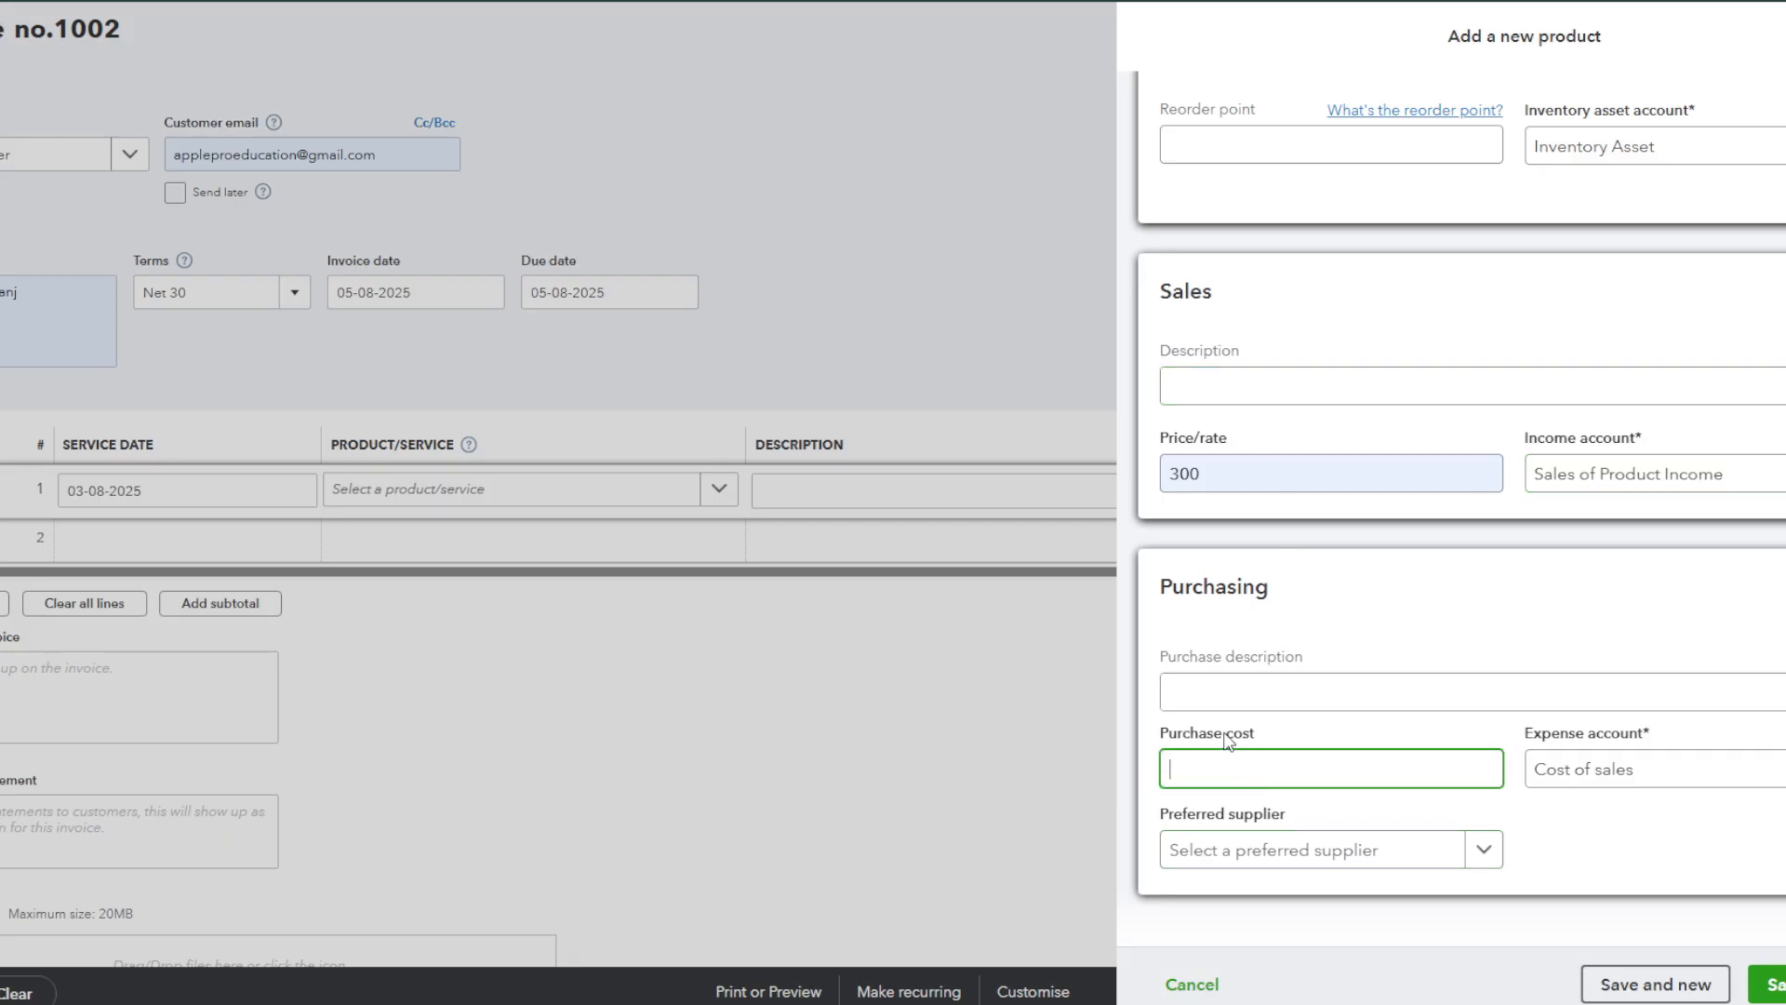
type("200")
left_click(1623, 768)
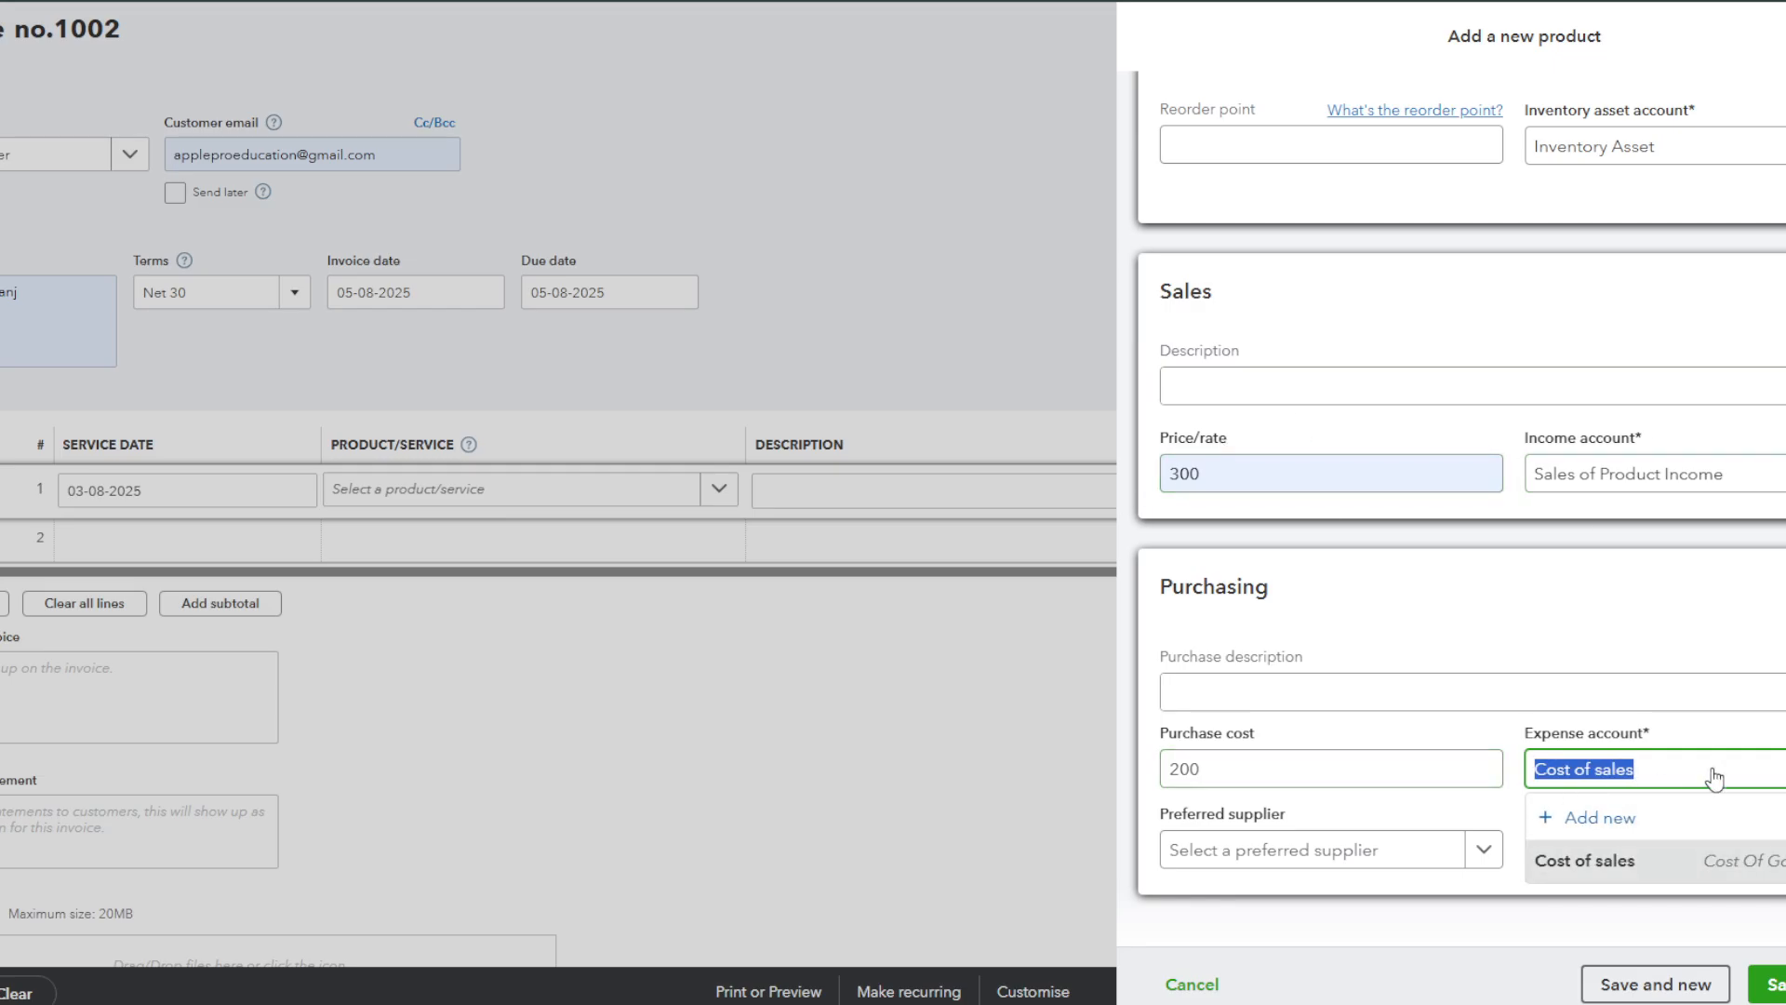
left_click(1617, 861)
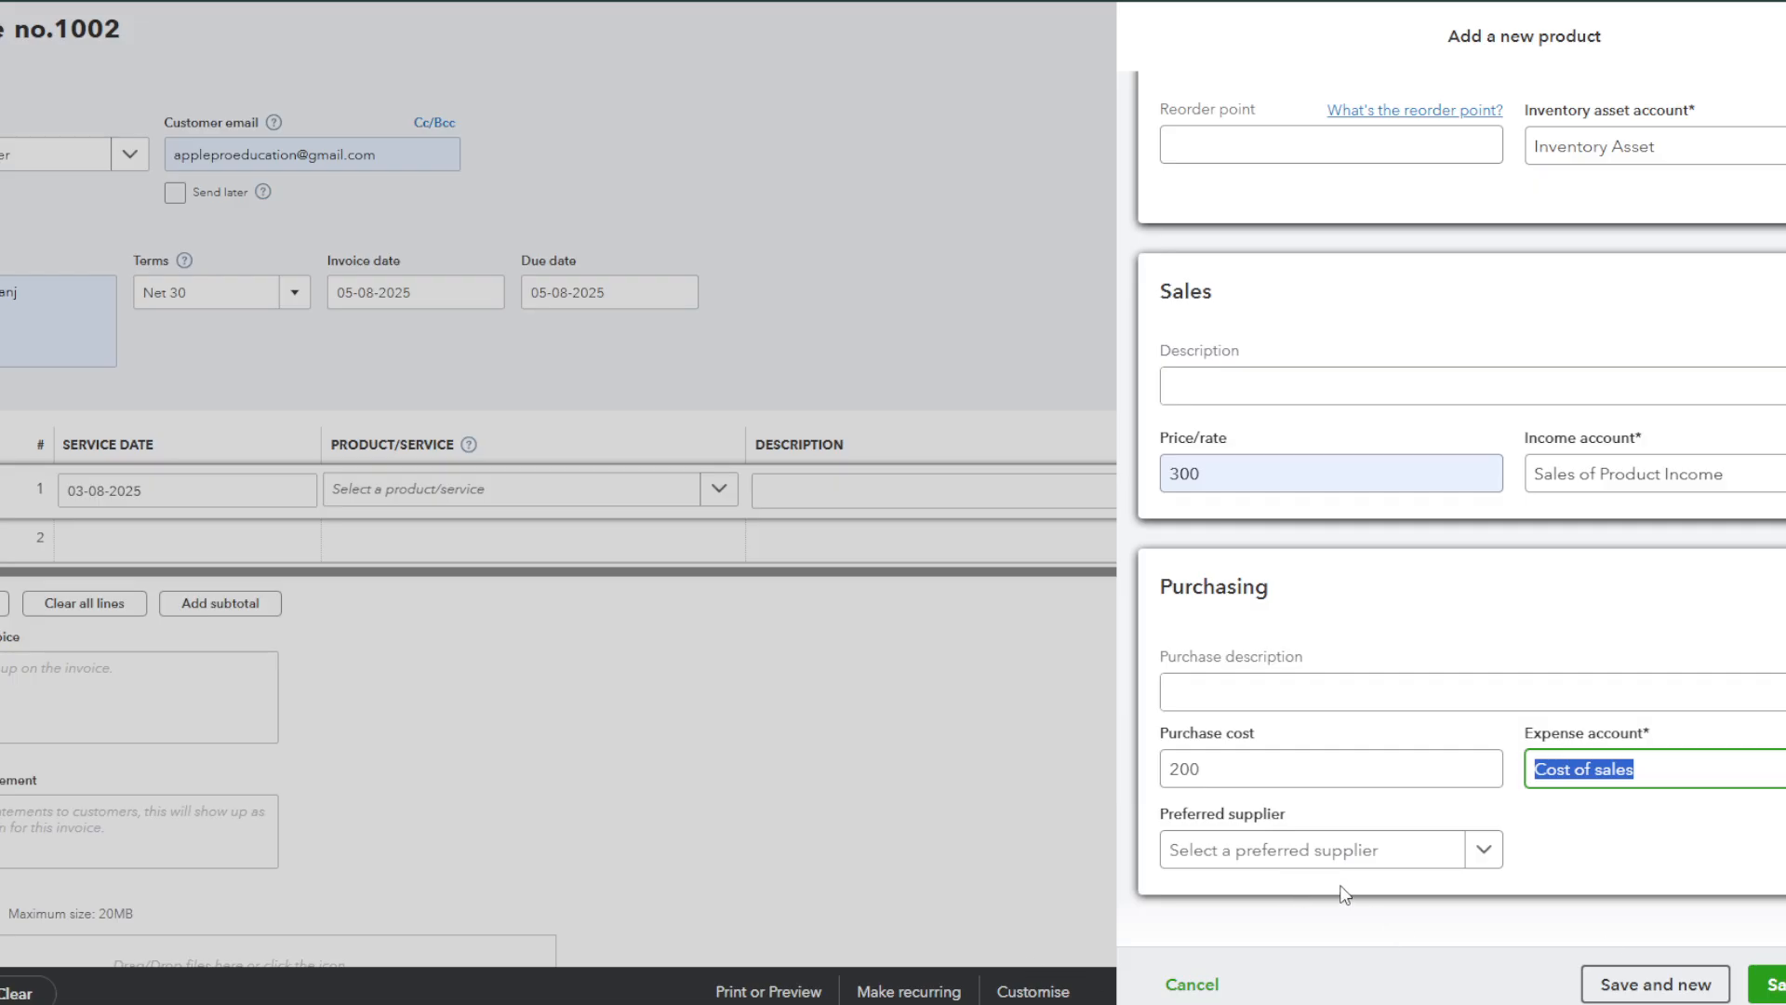
left_click(1772, 984)
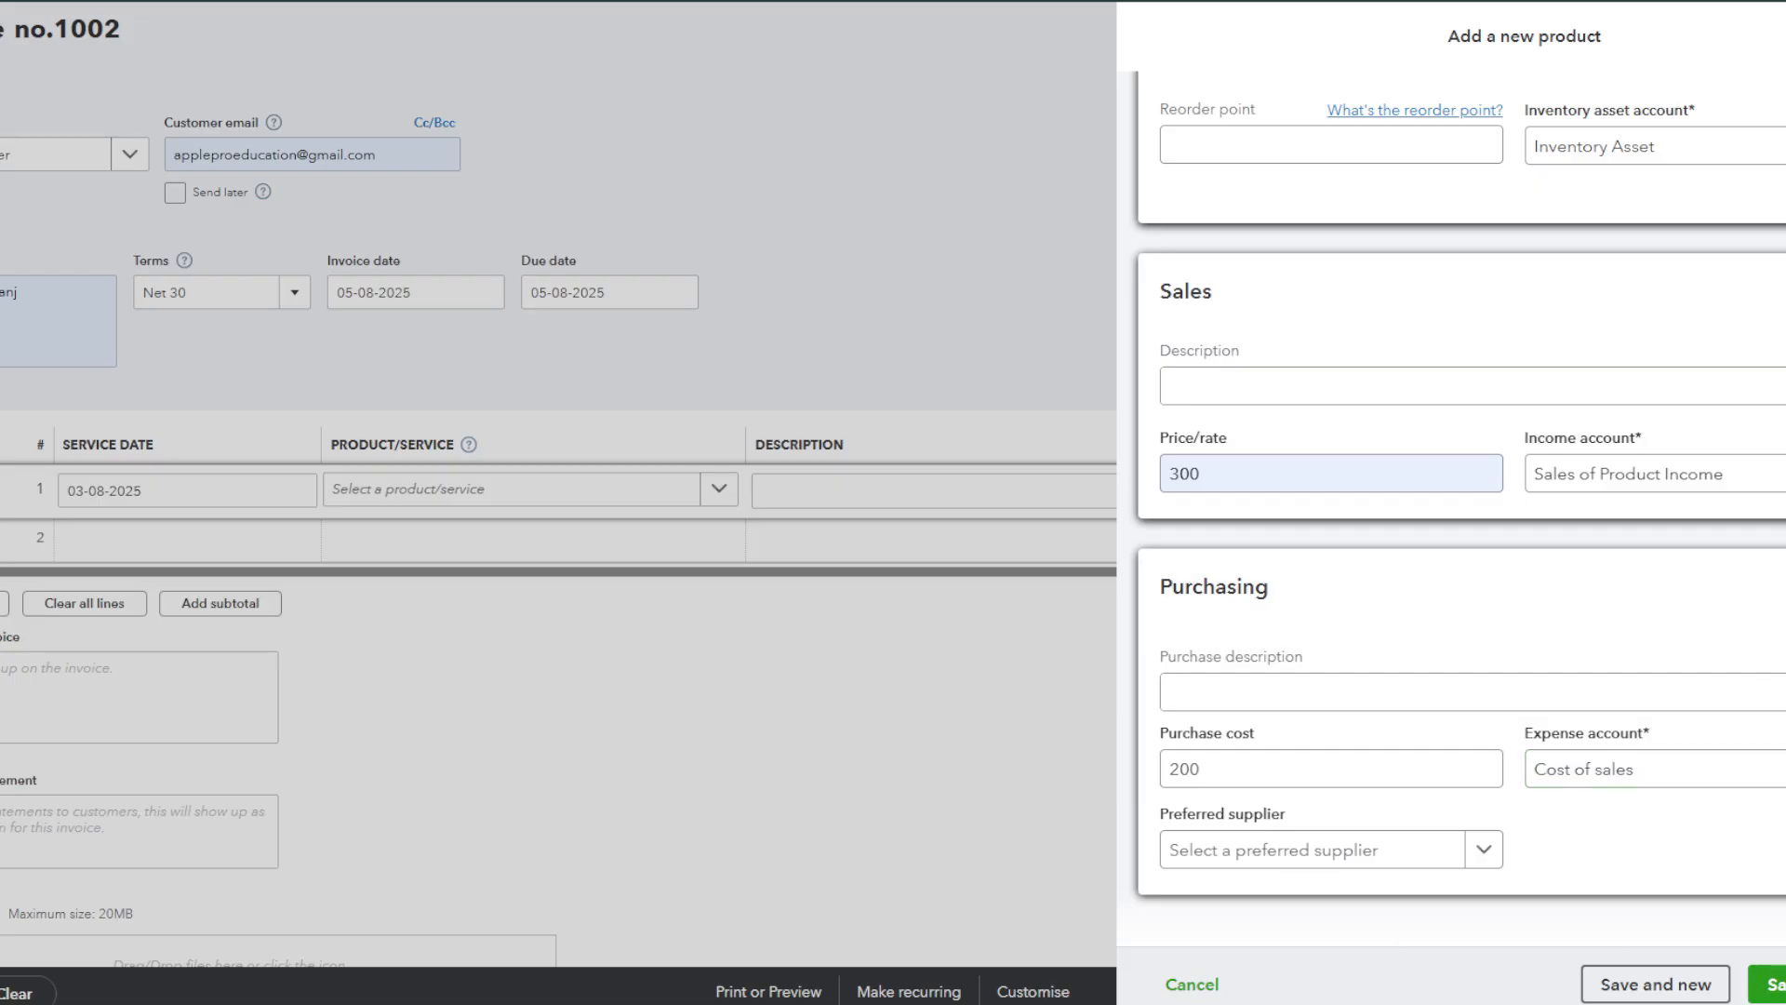
Enter an initial quantity on hand of 100 as of 1 August 2025 and save the T SHIRT item.
scroll(1405, 310, "up", 4)
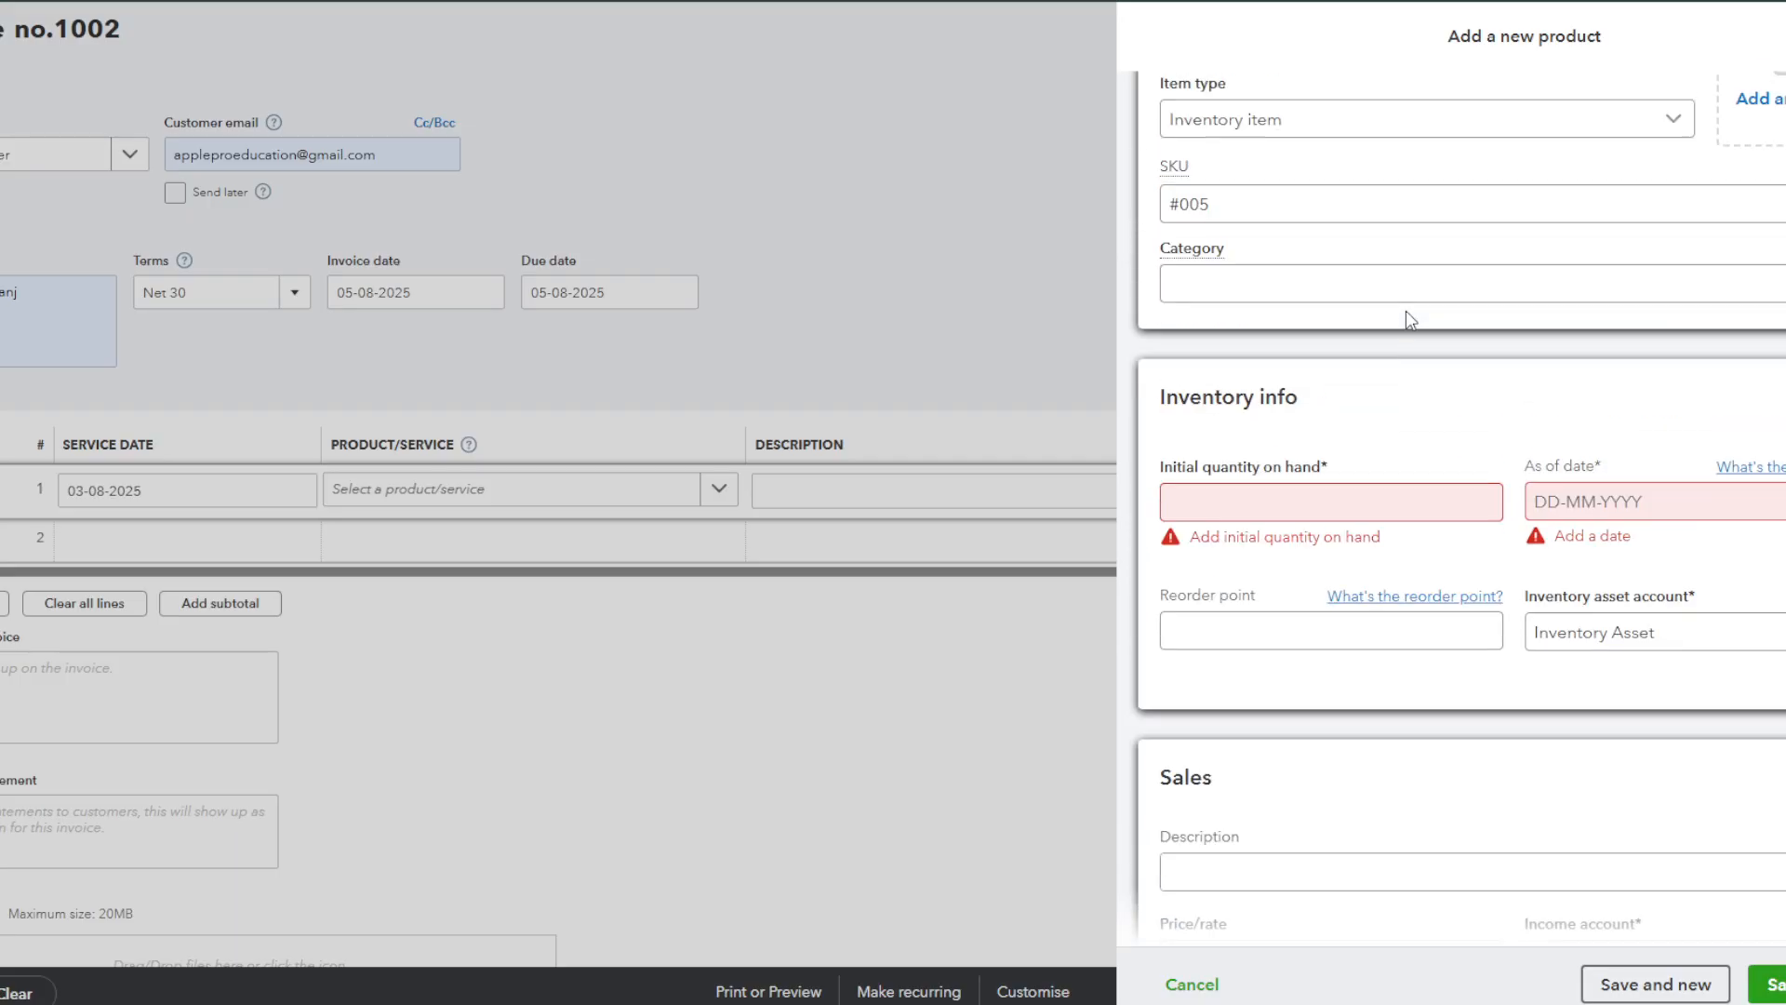
left_click(1213, 517)
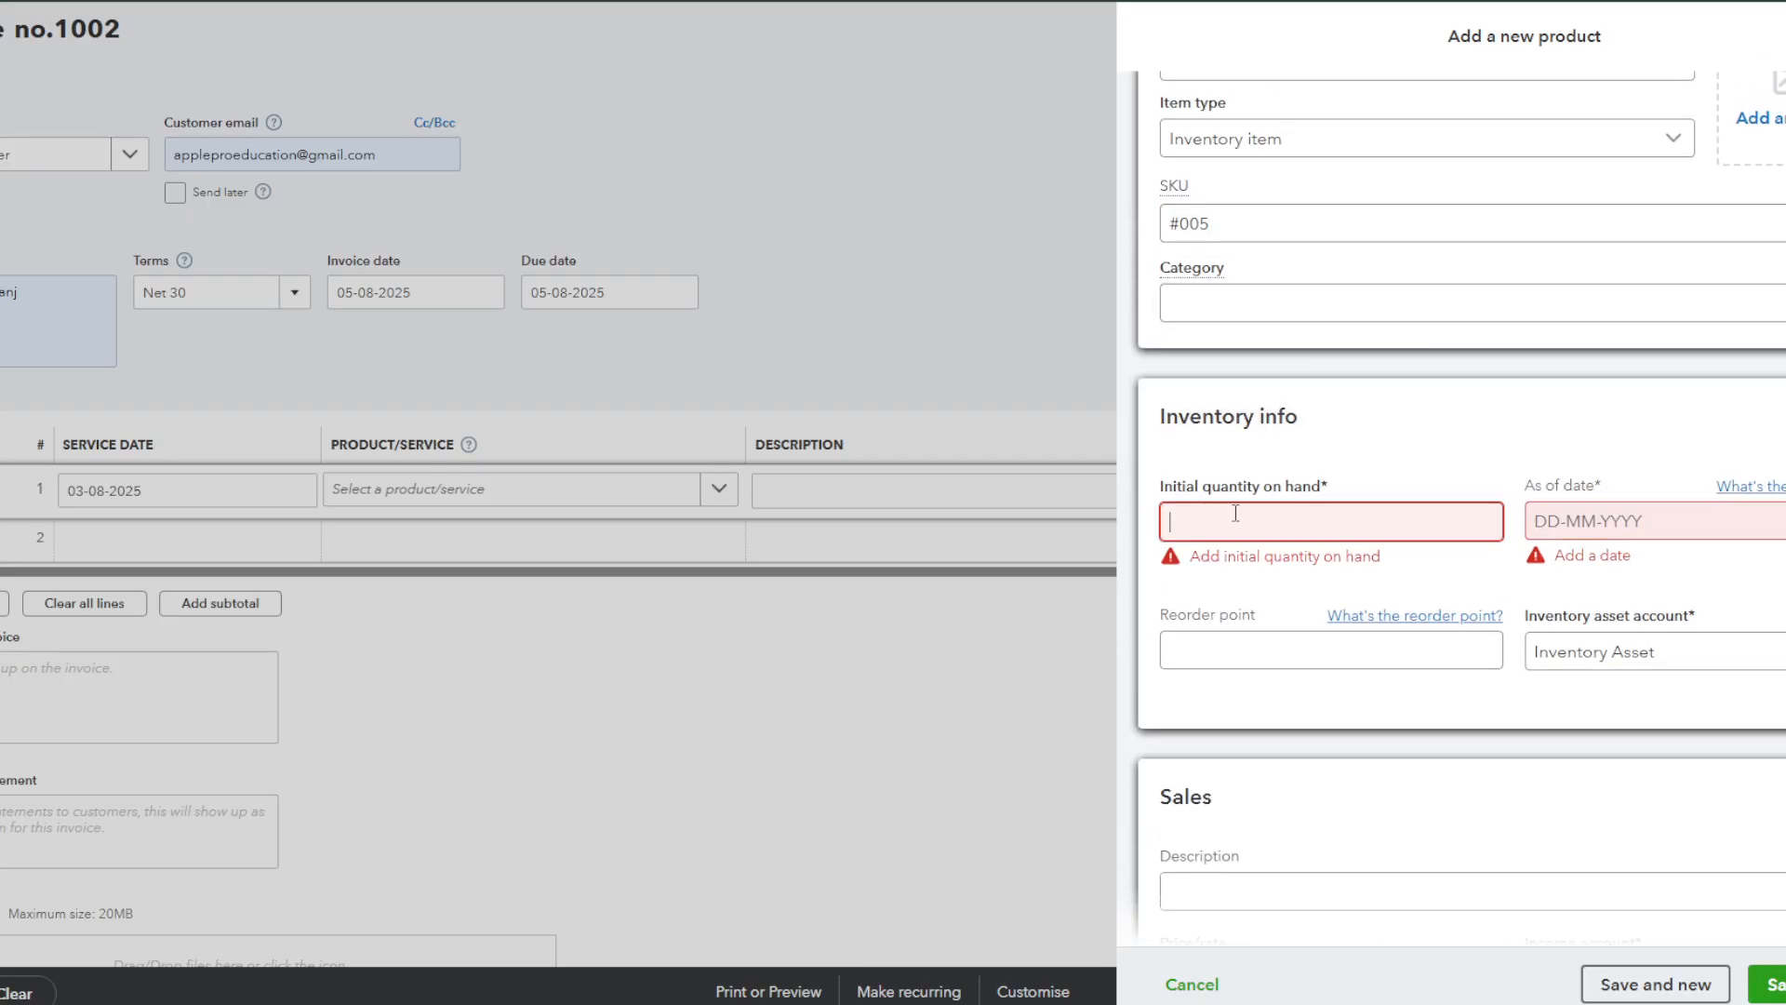
type("100")
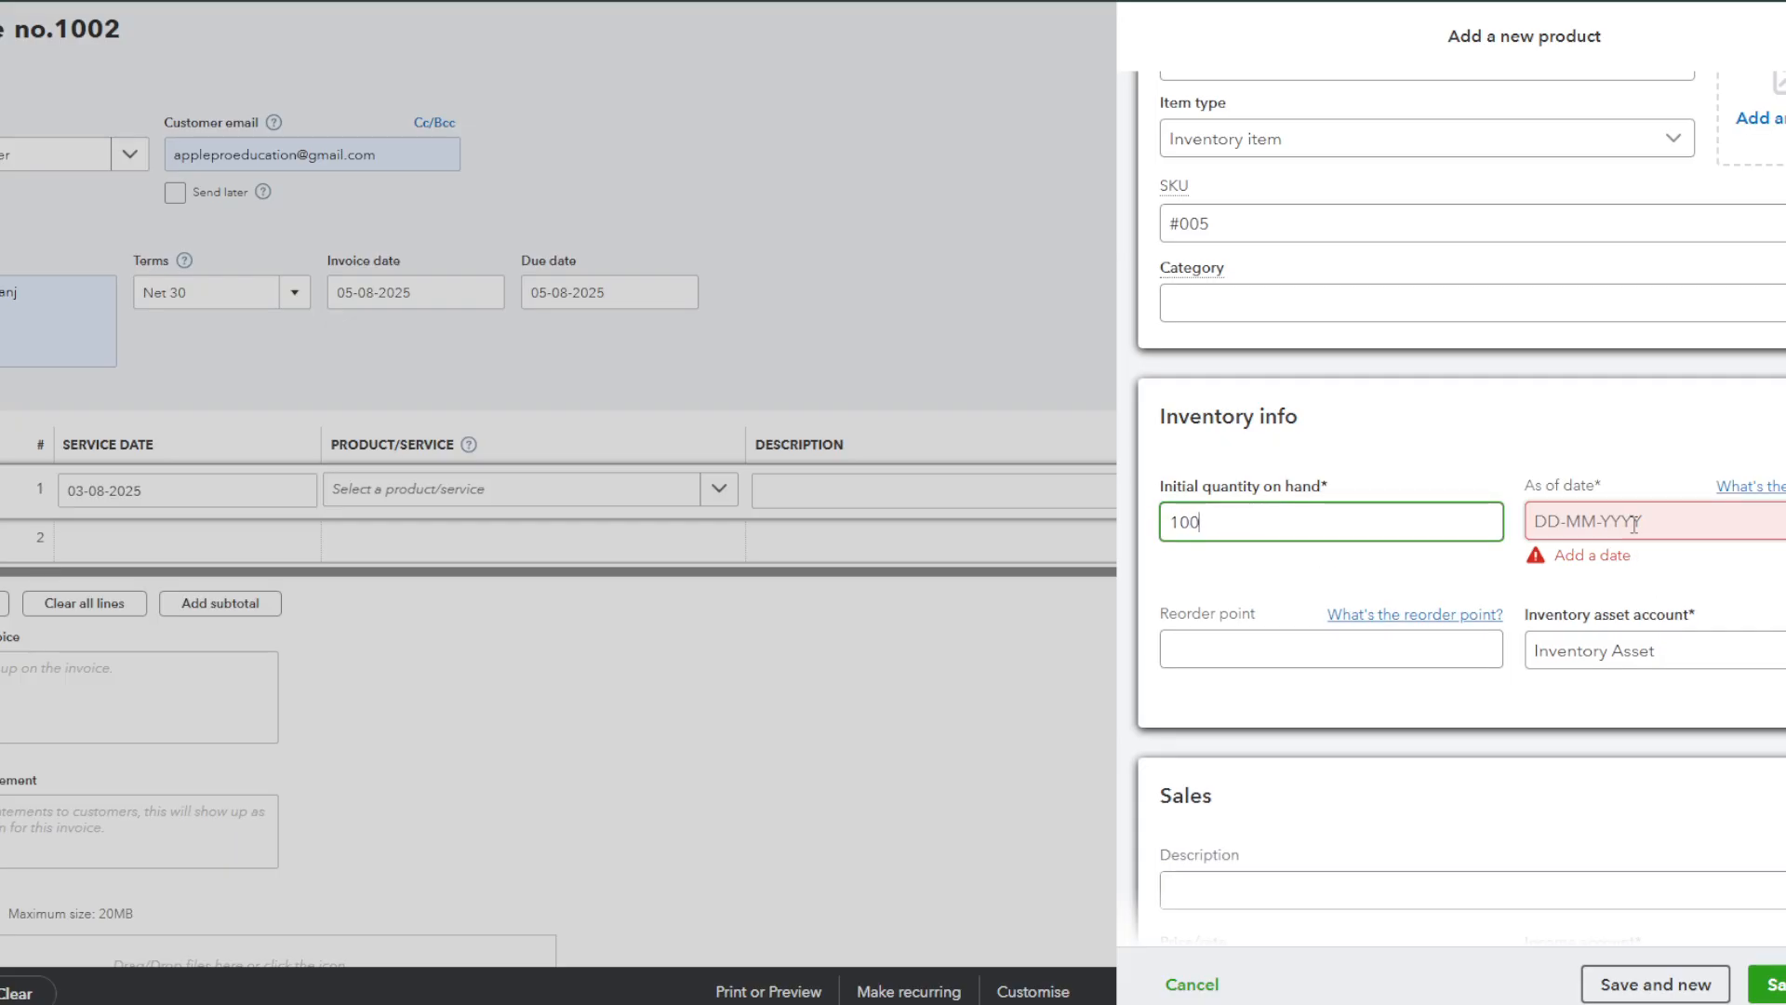
left_click(1635, 526)
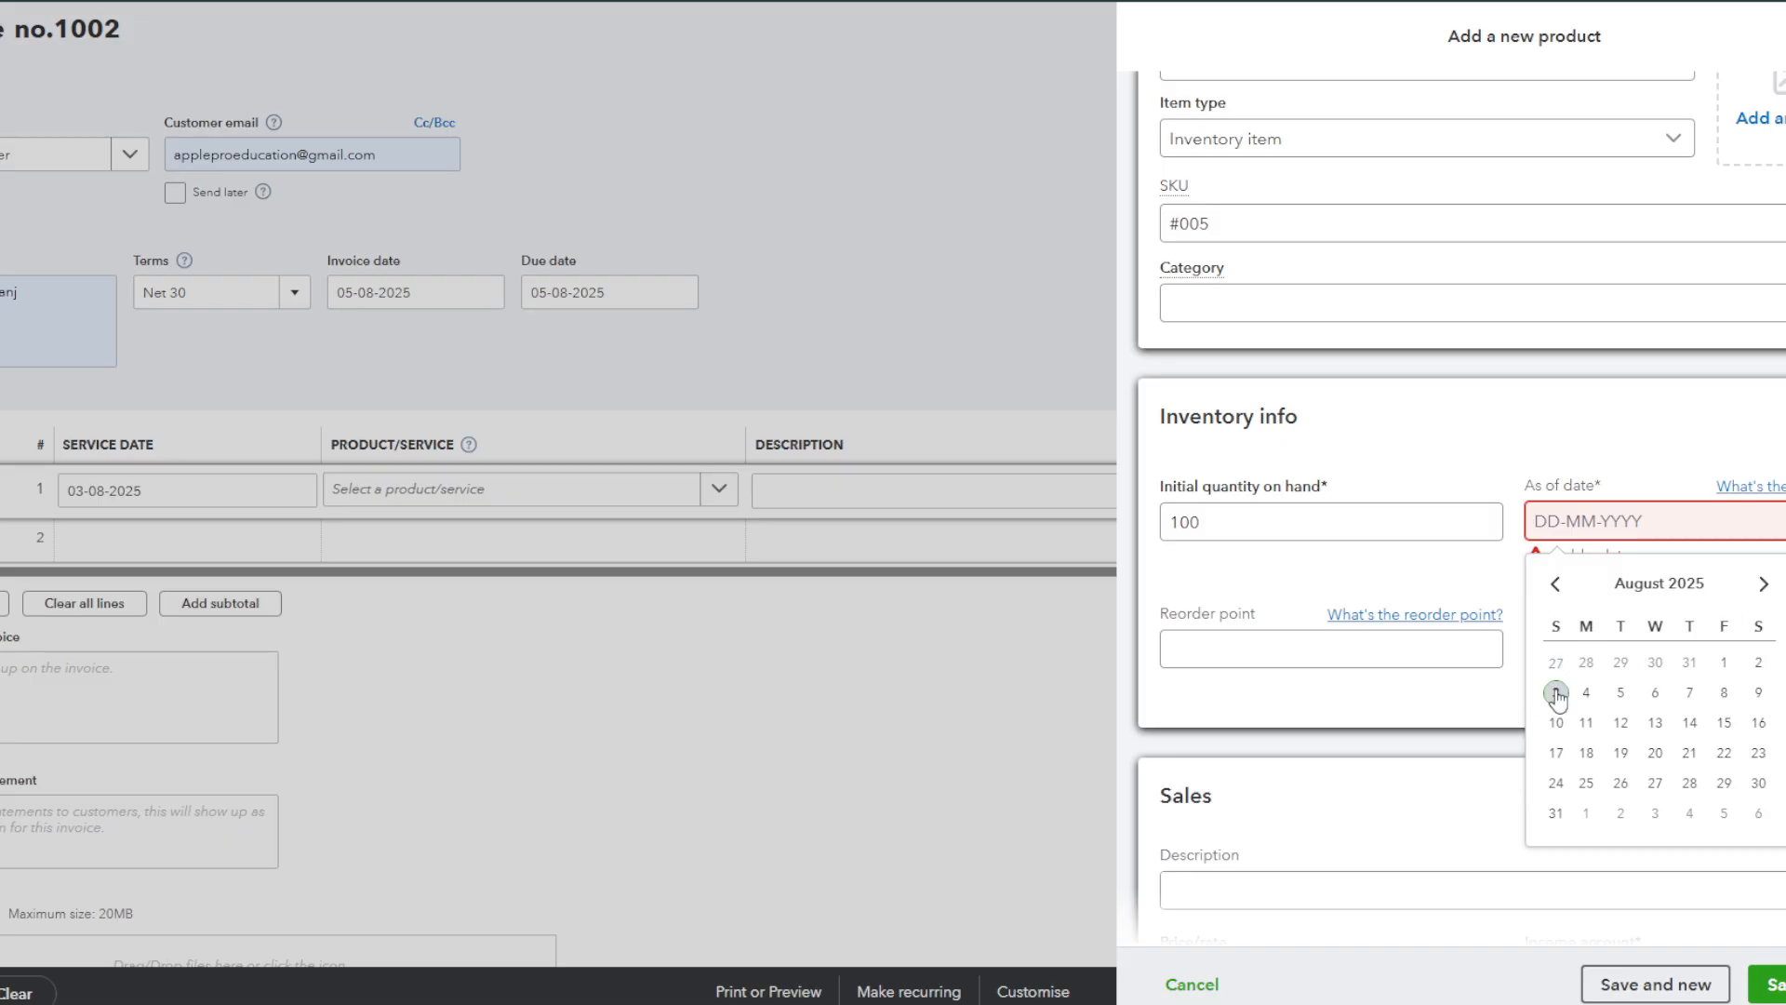
left_click(1724, 661)
scroll(1526, 785, "down", 5)
left_click(1772, 984)
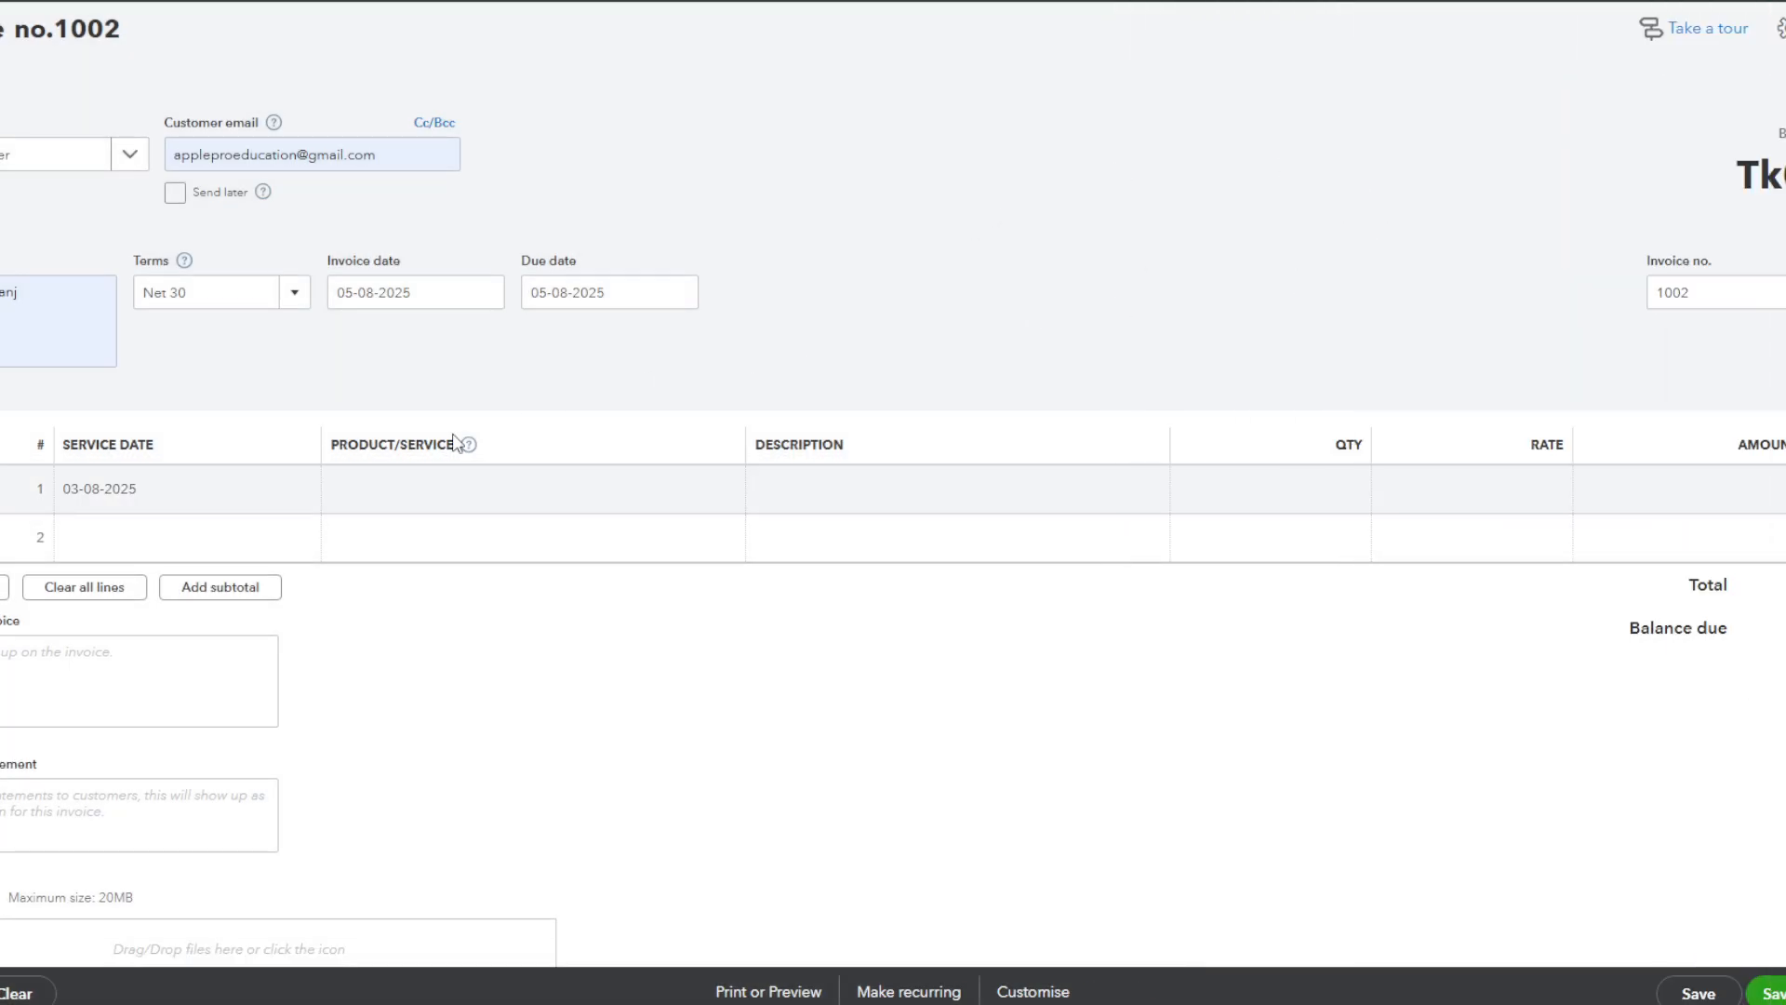
left_click(626, 491)
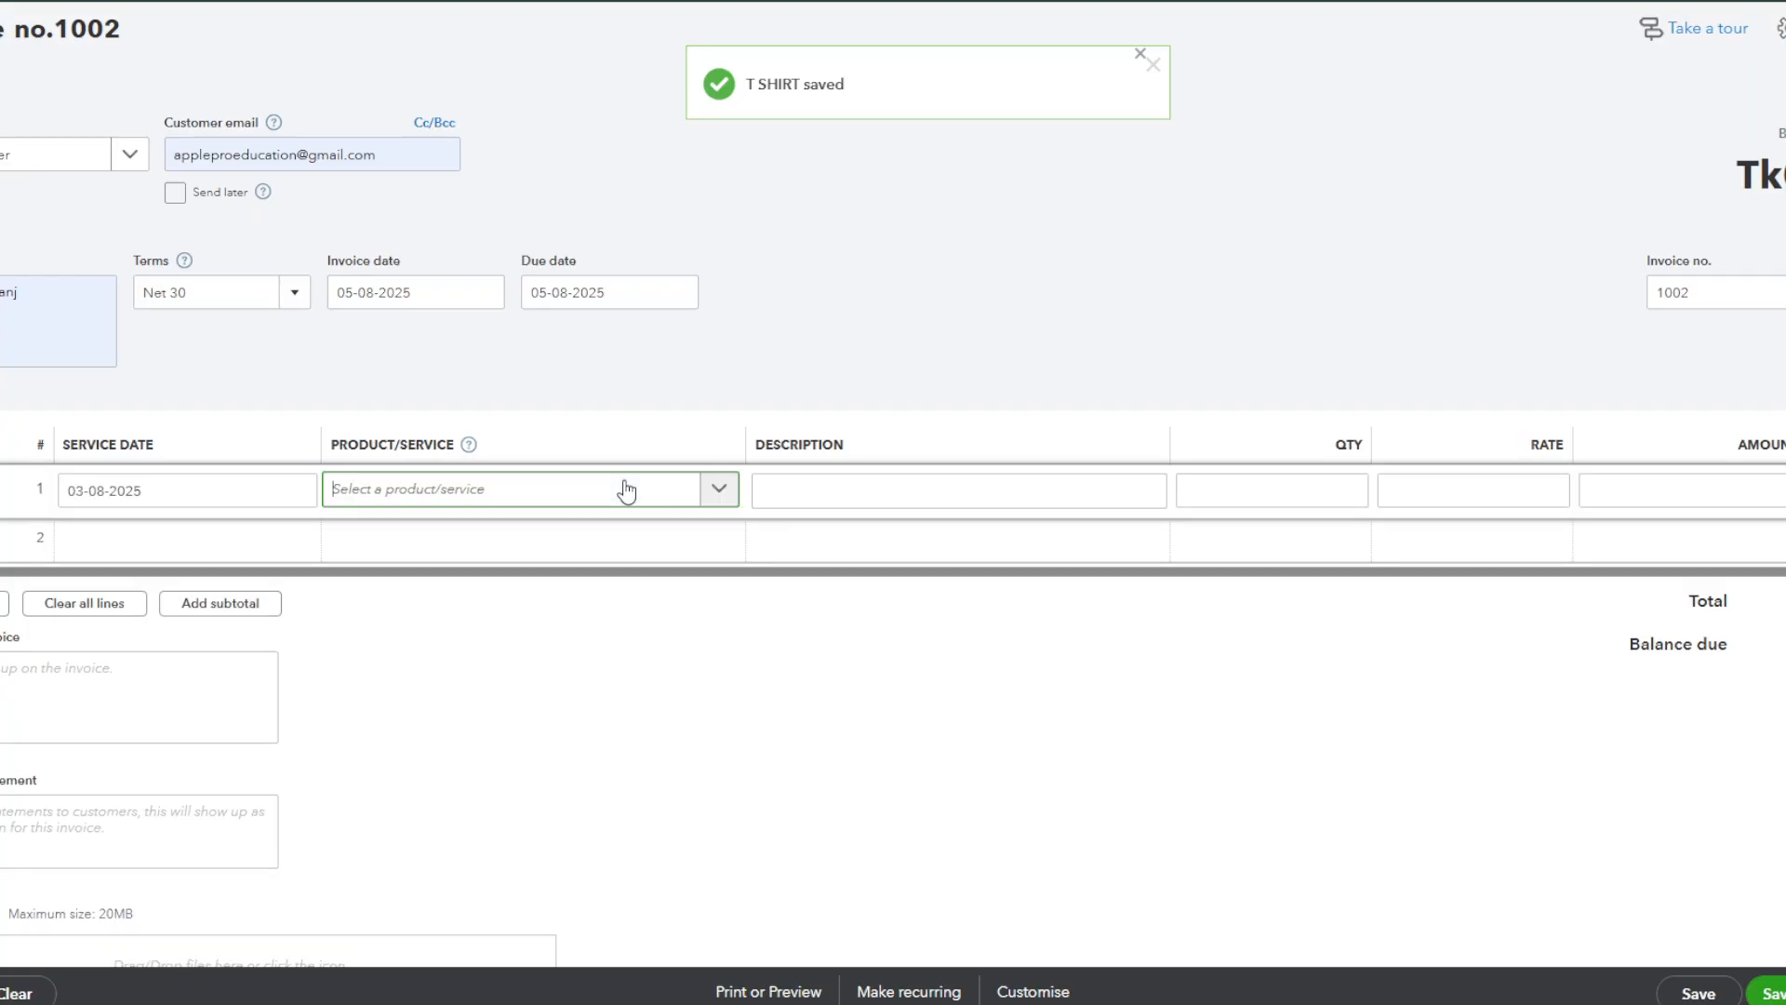
left_click(716, 489)
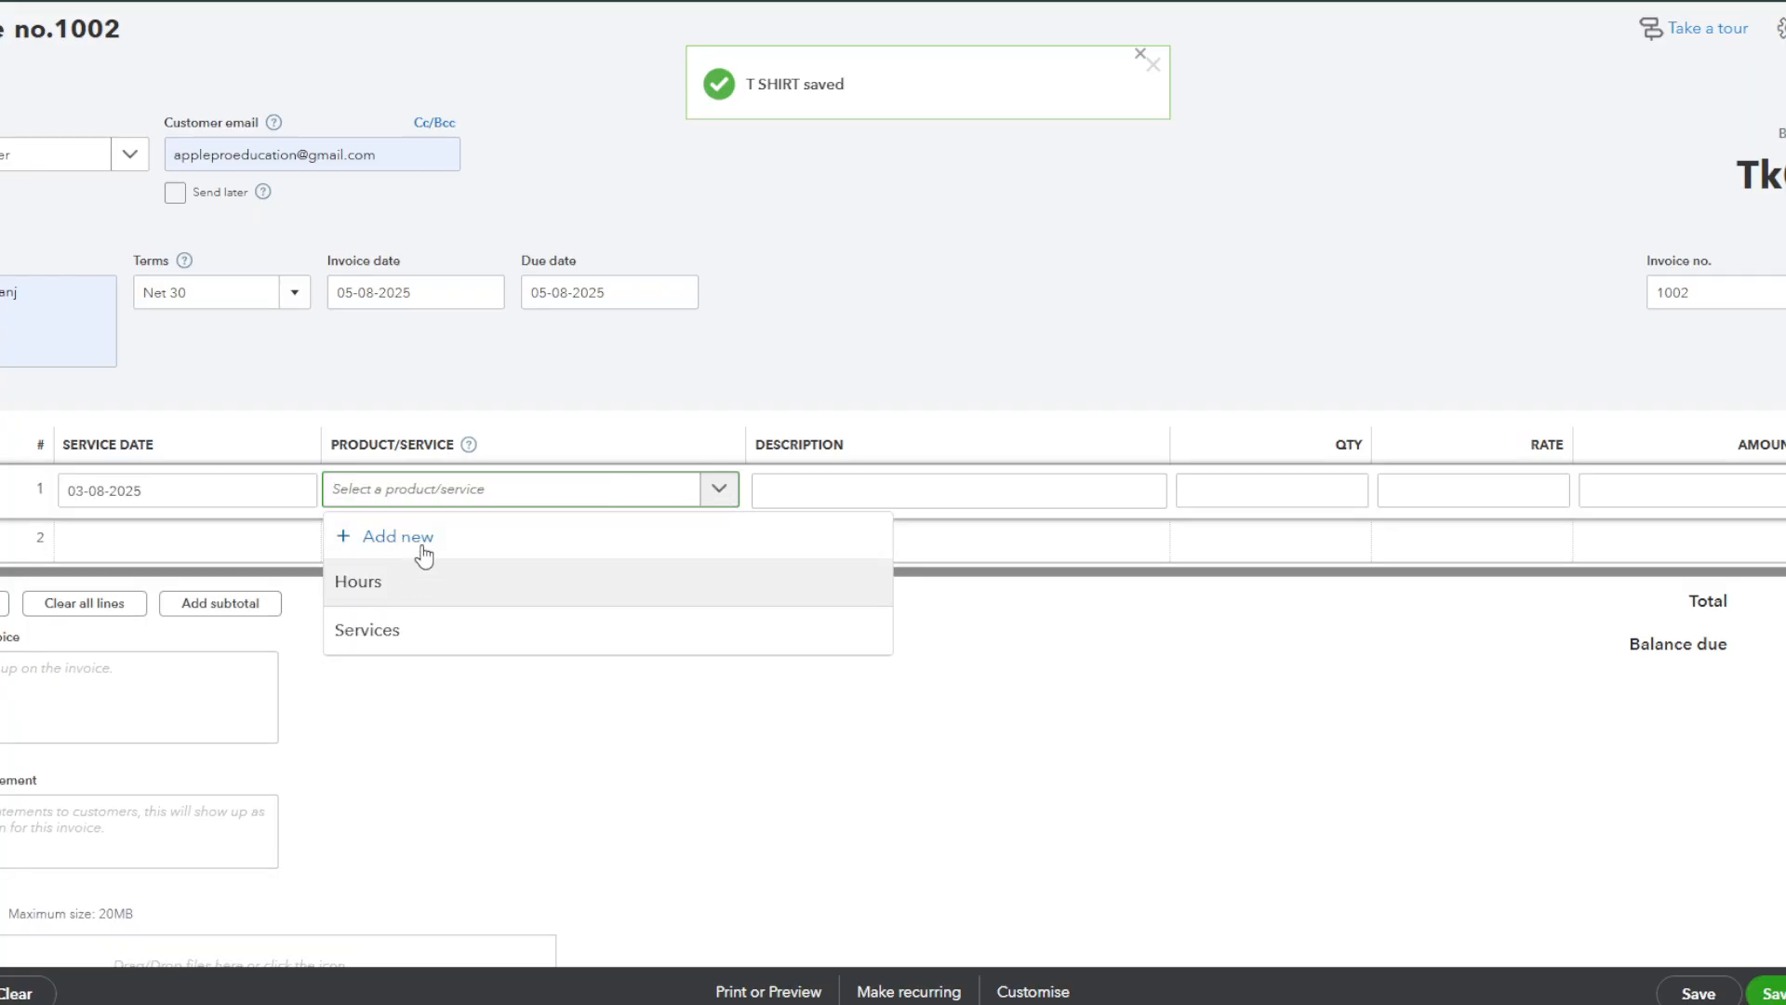
left_click(374, 556)
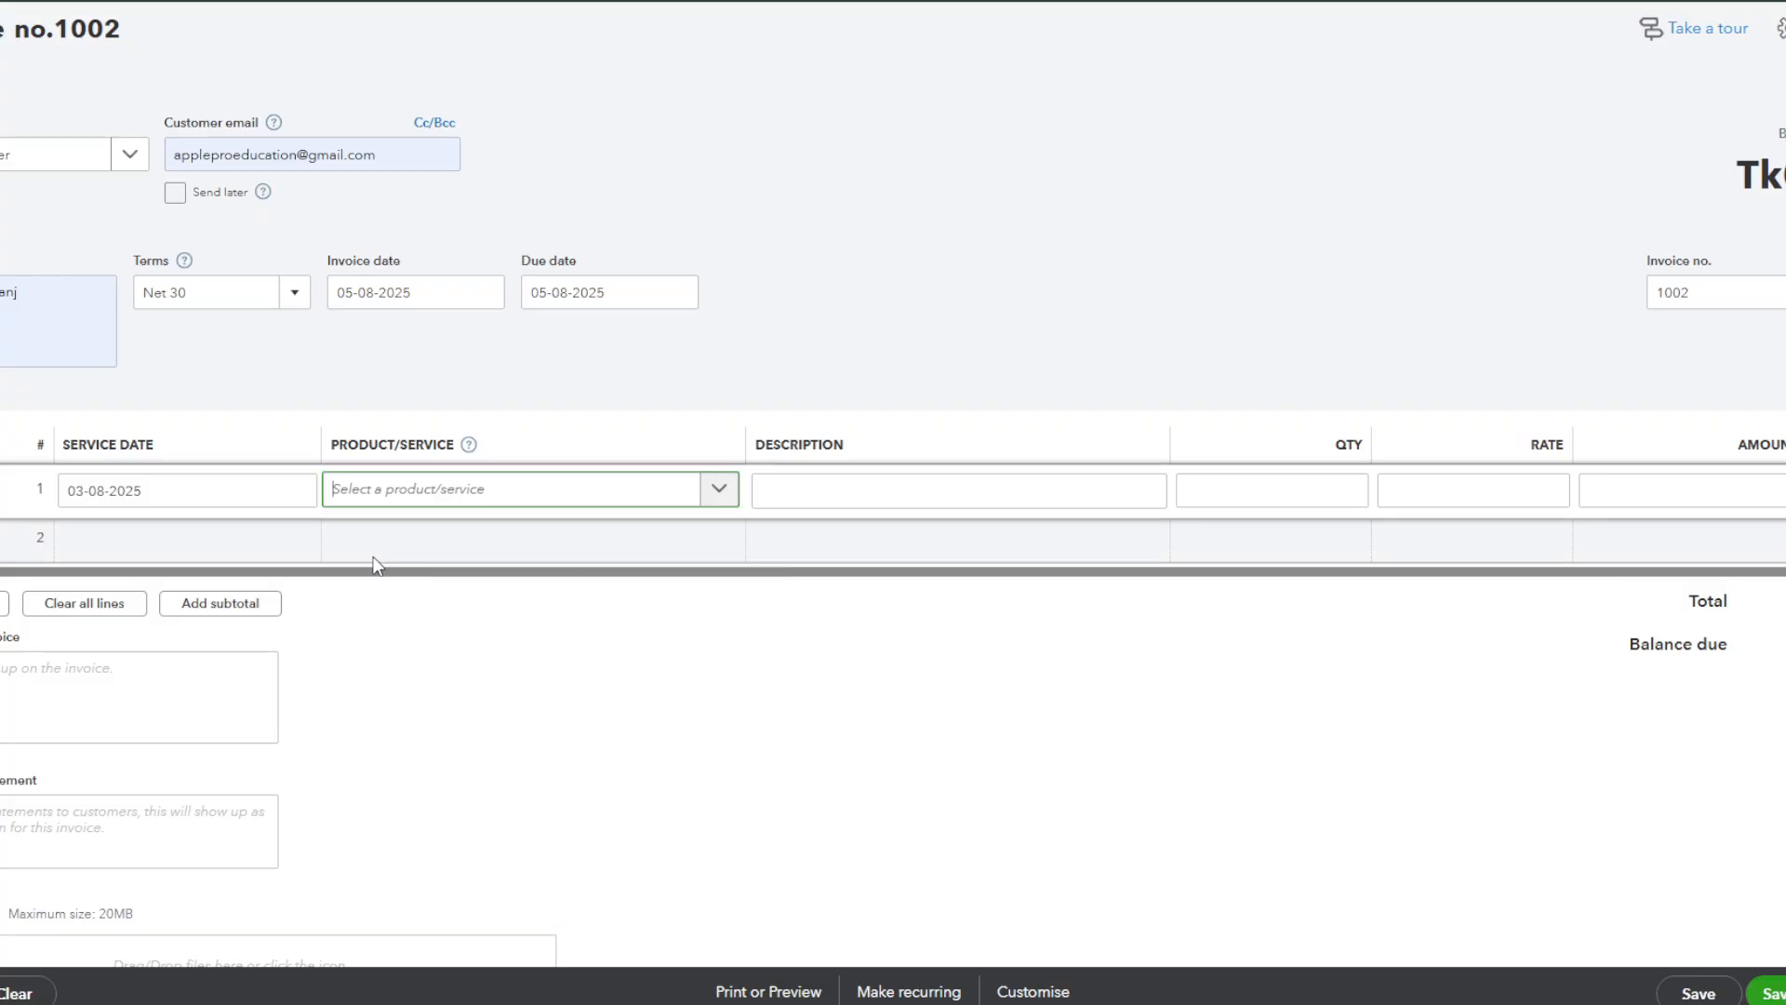
left_click(400, 496)
left_click(383, 594)
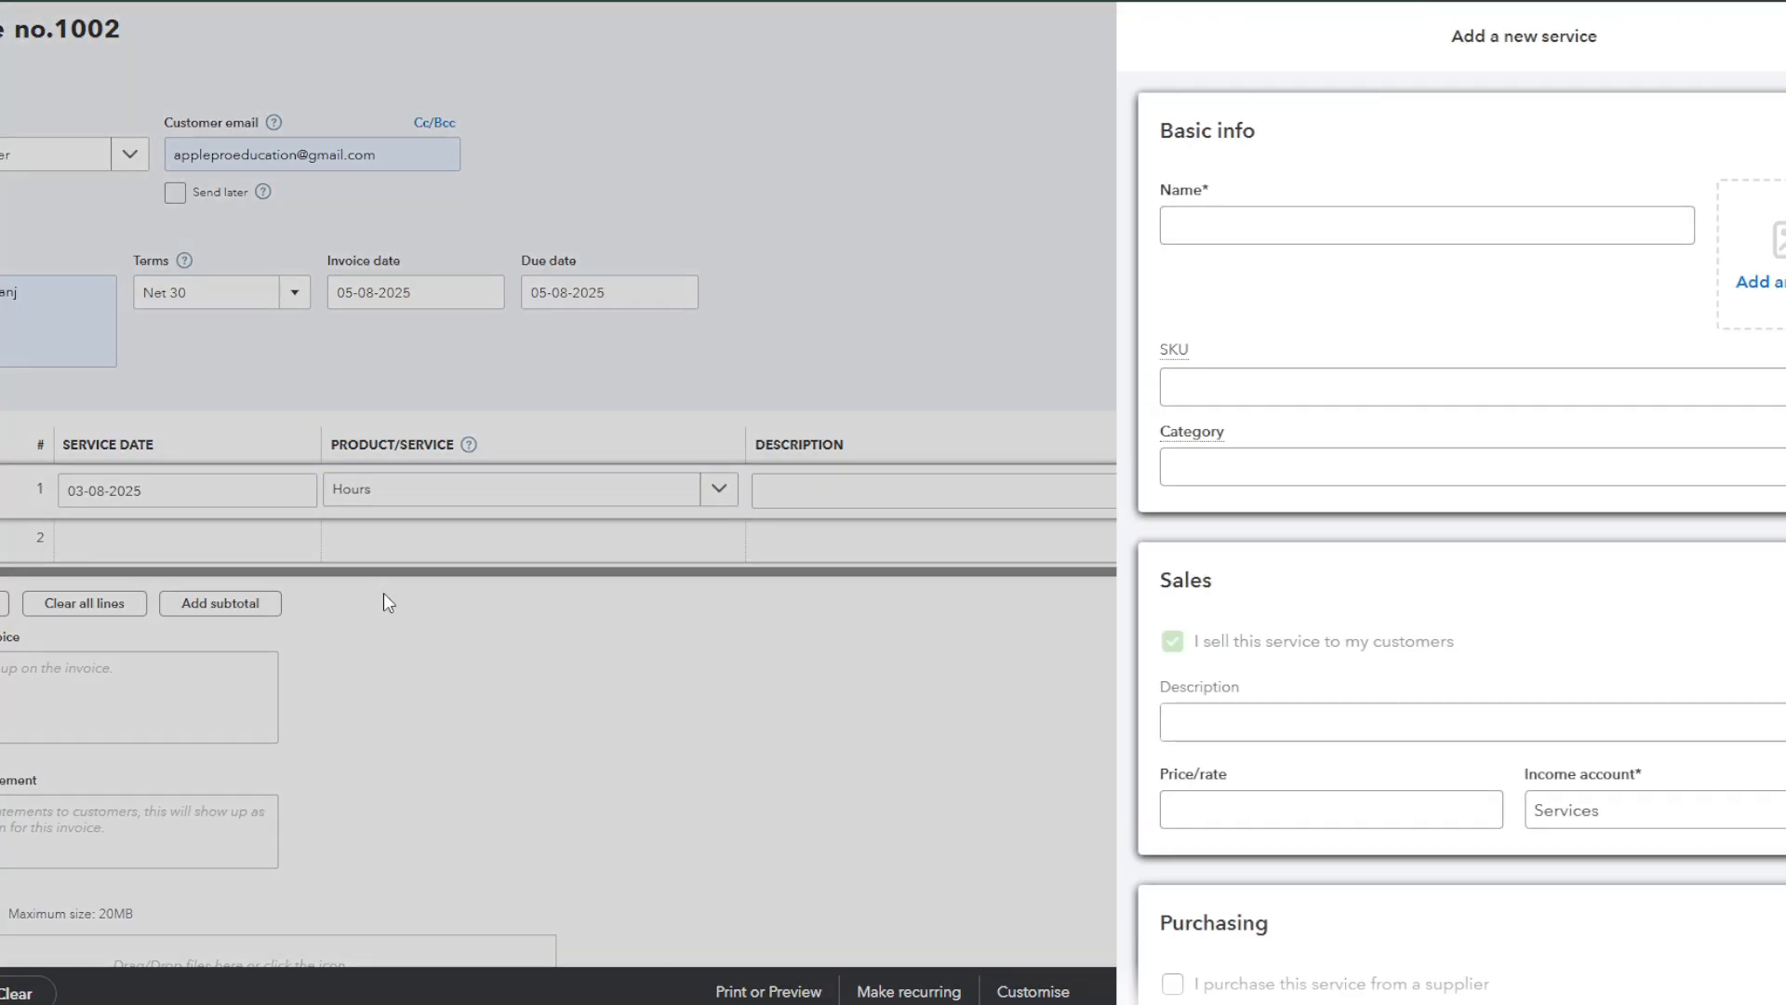
left_click(1089, 171)
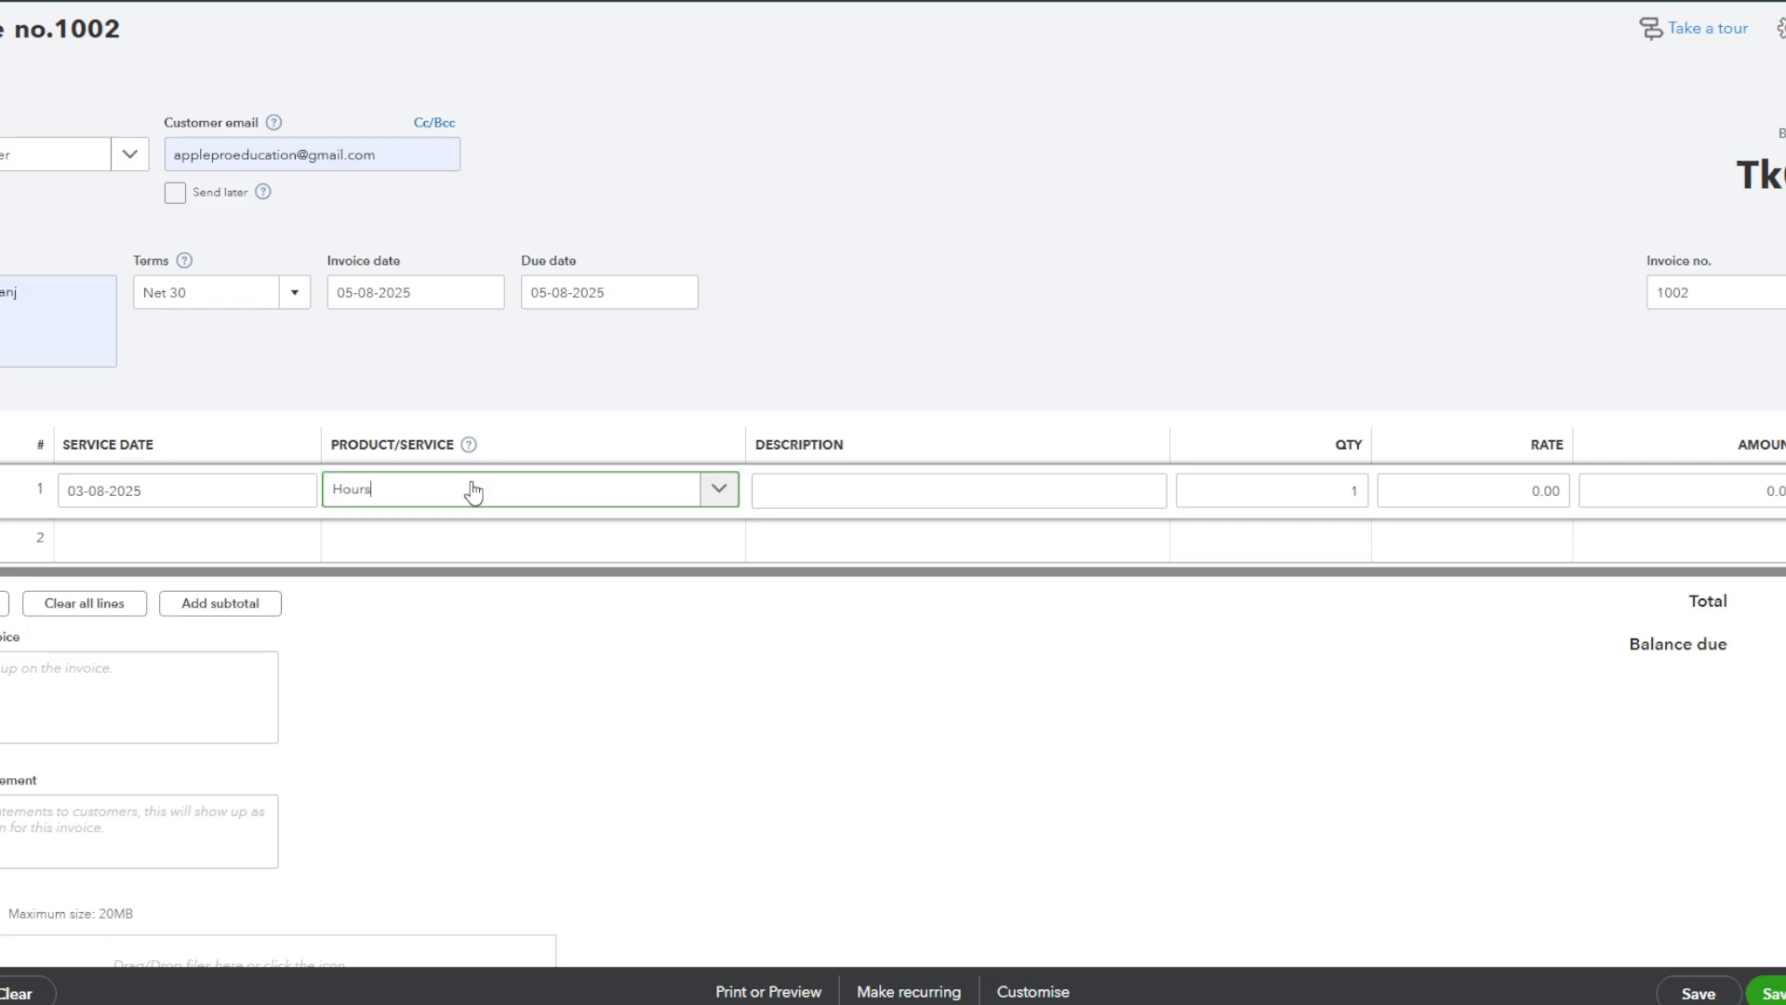
Choose Services as the product on the first invoice line and describe it as T SHIRT.
left_click(586, 490)
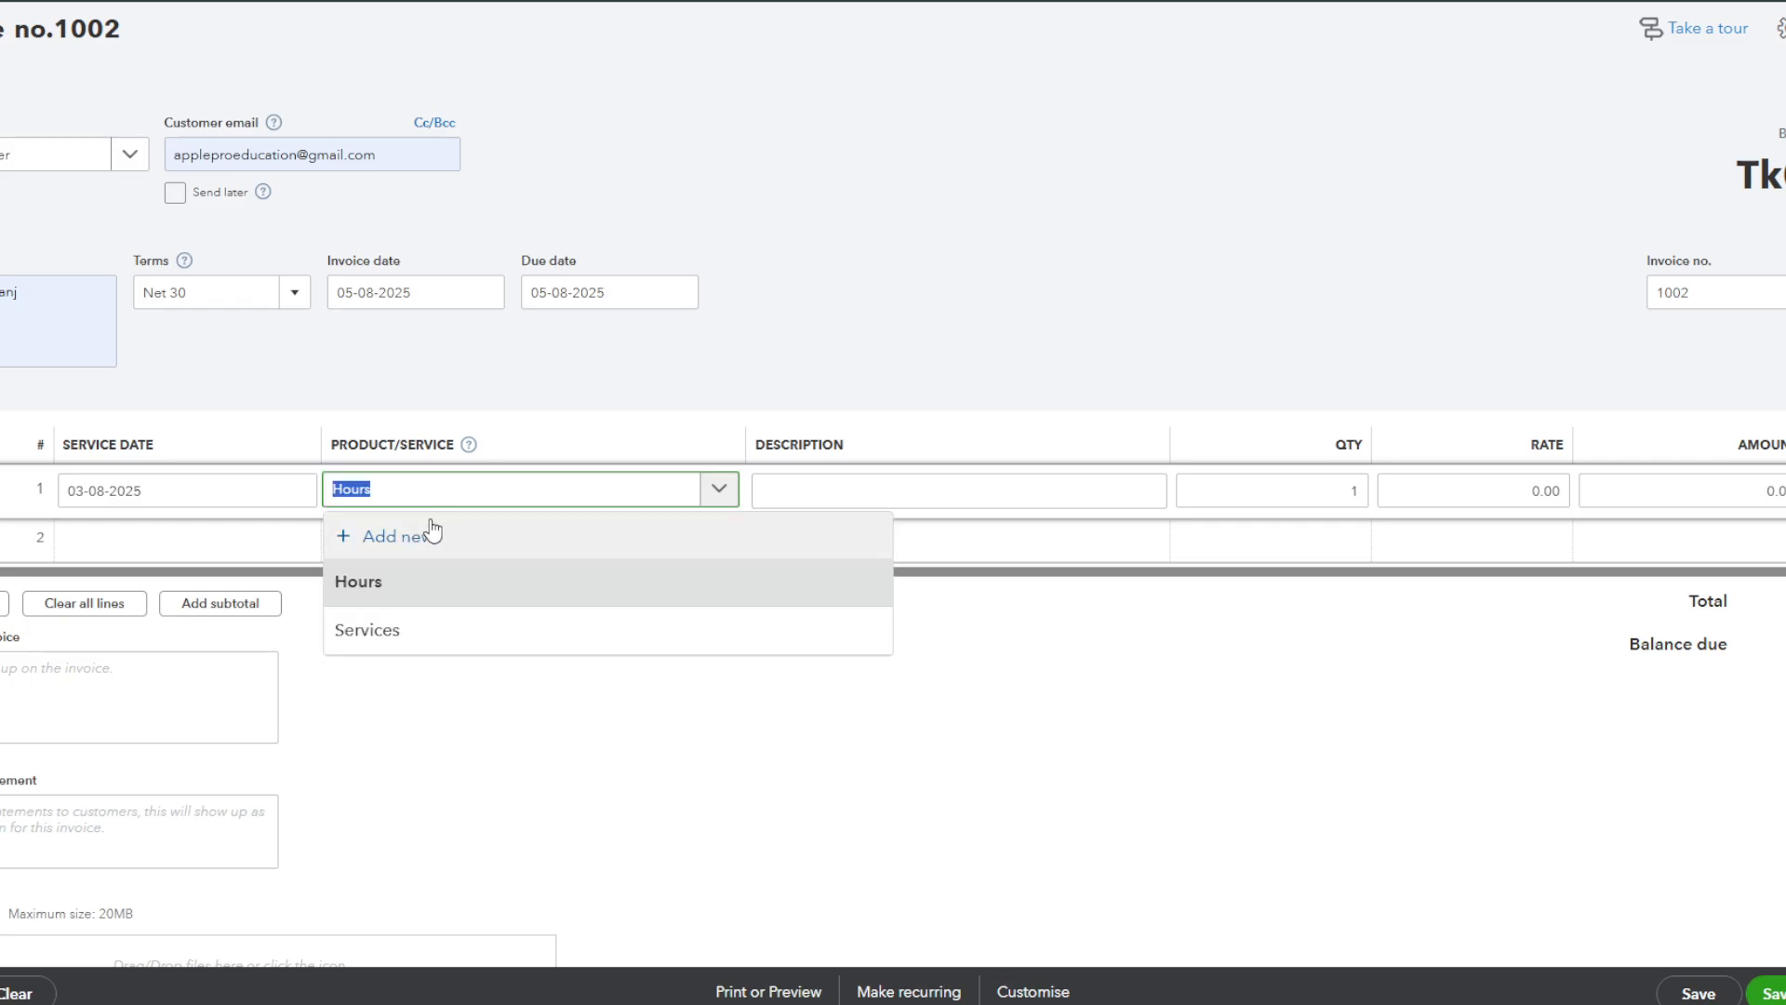
left_click(383, 642)
left_click(806, 486)
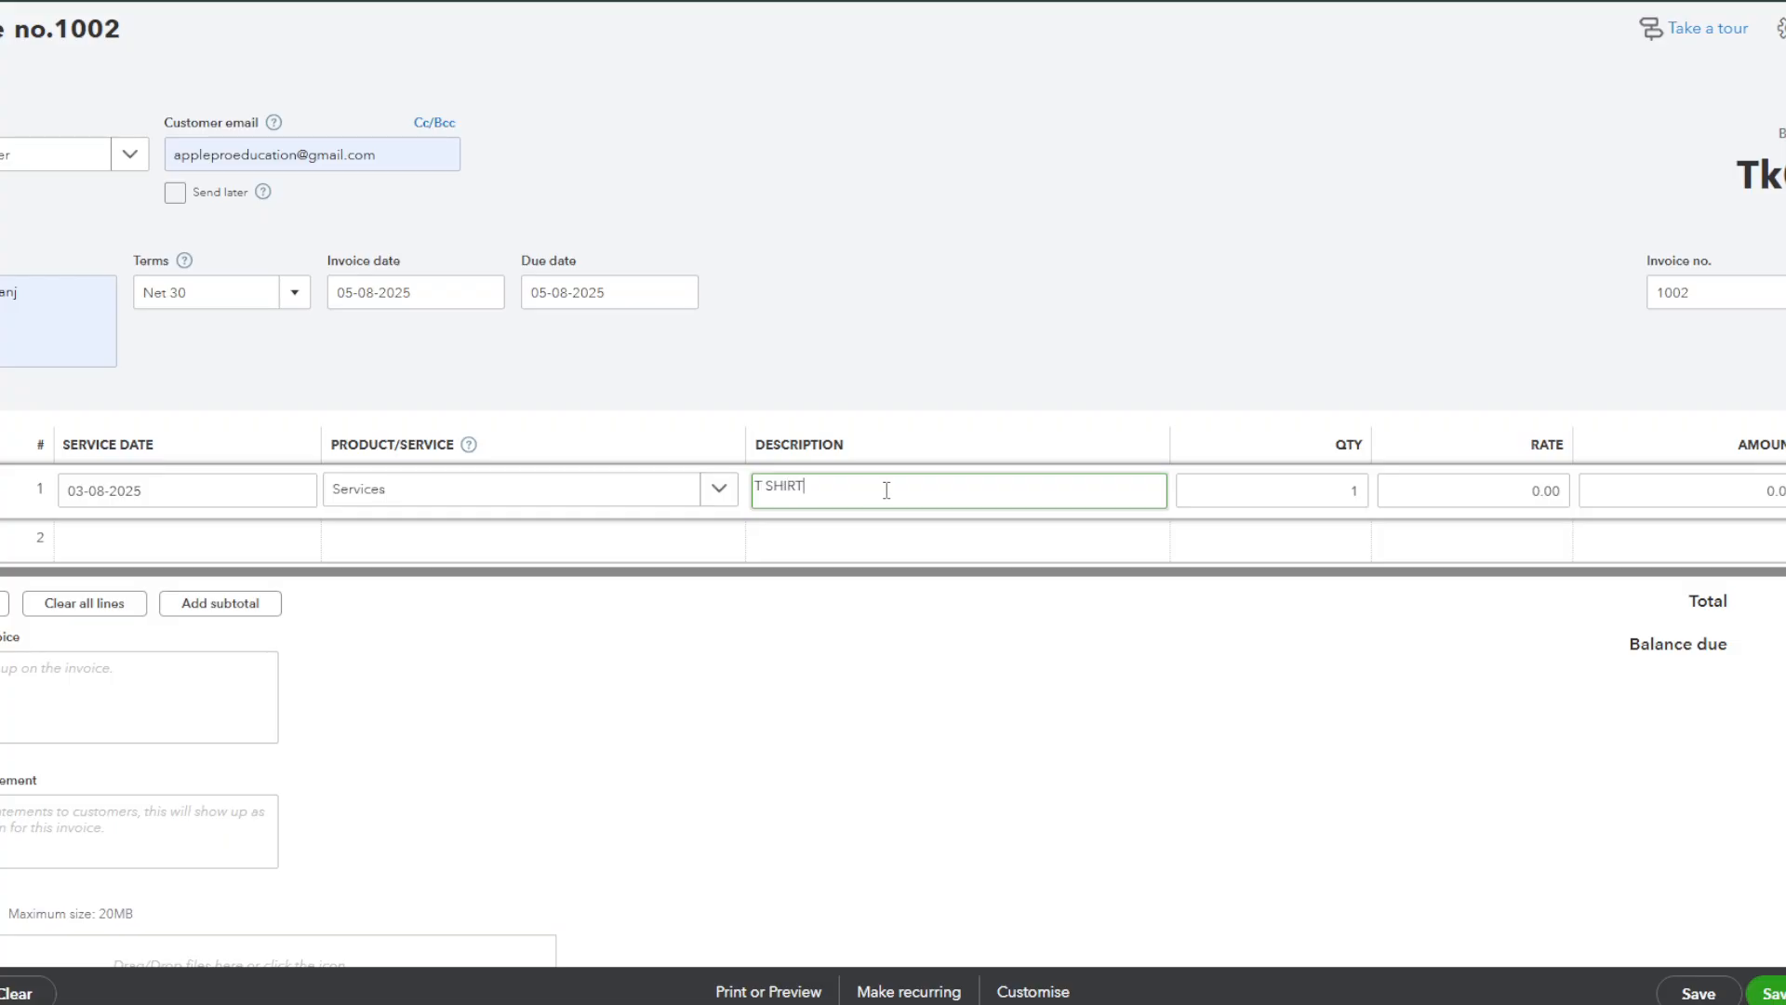
type("T SHIRT")
Set the first invoice line's quantity to 2 and its rate to 600.
left_click(1339, 496)
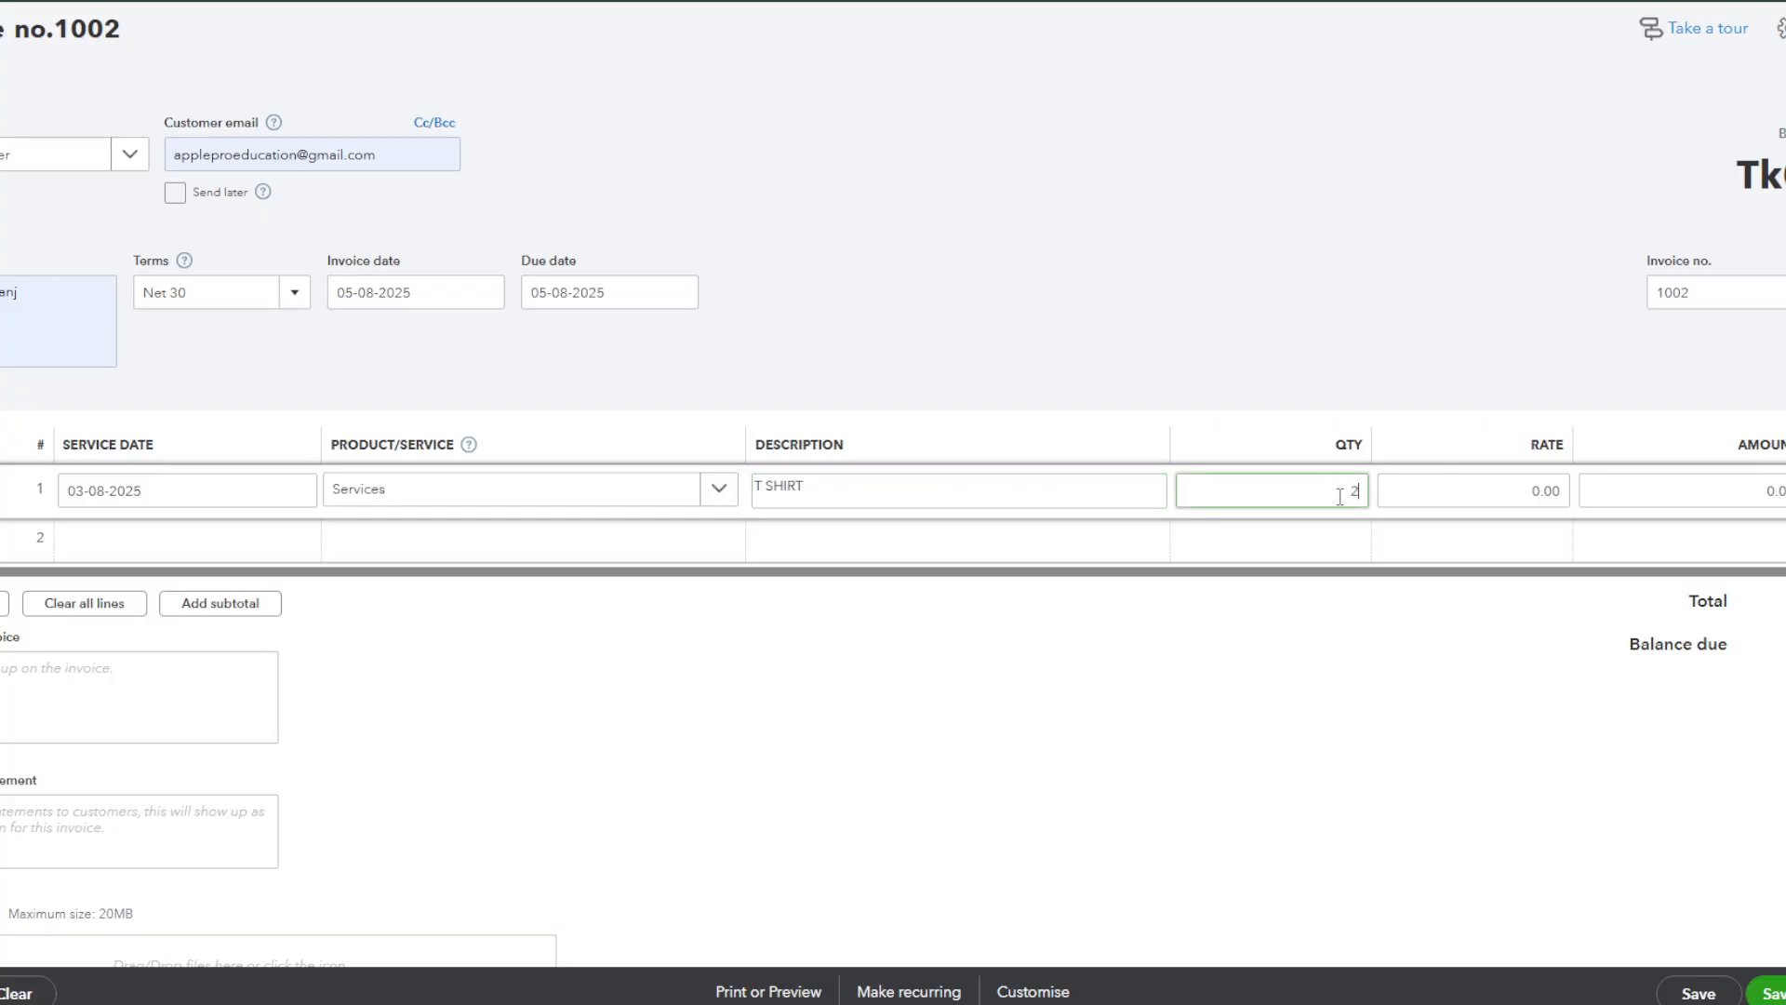
type("2")
left_click(1474, 503)
type("2")
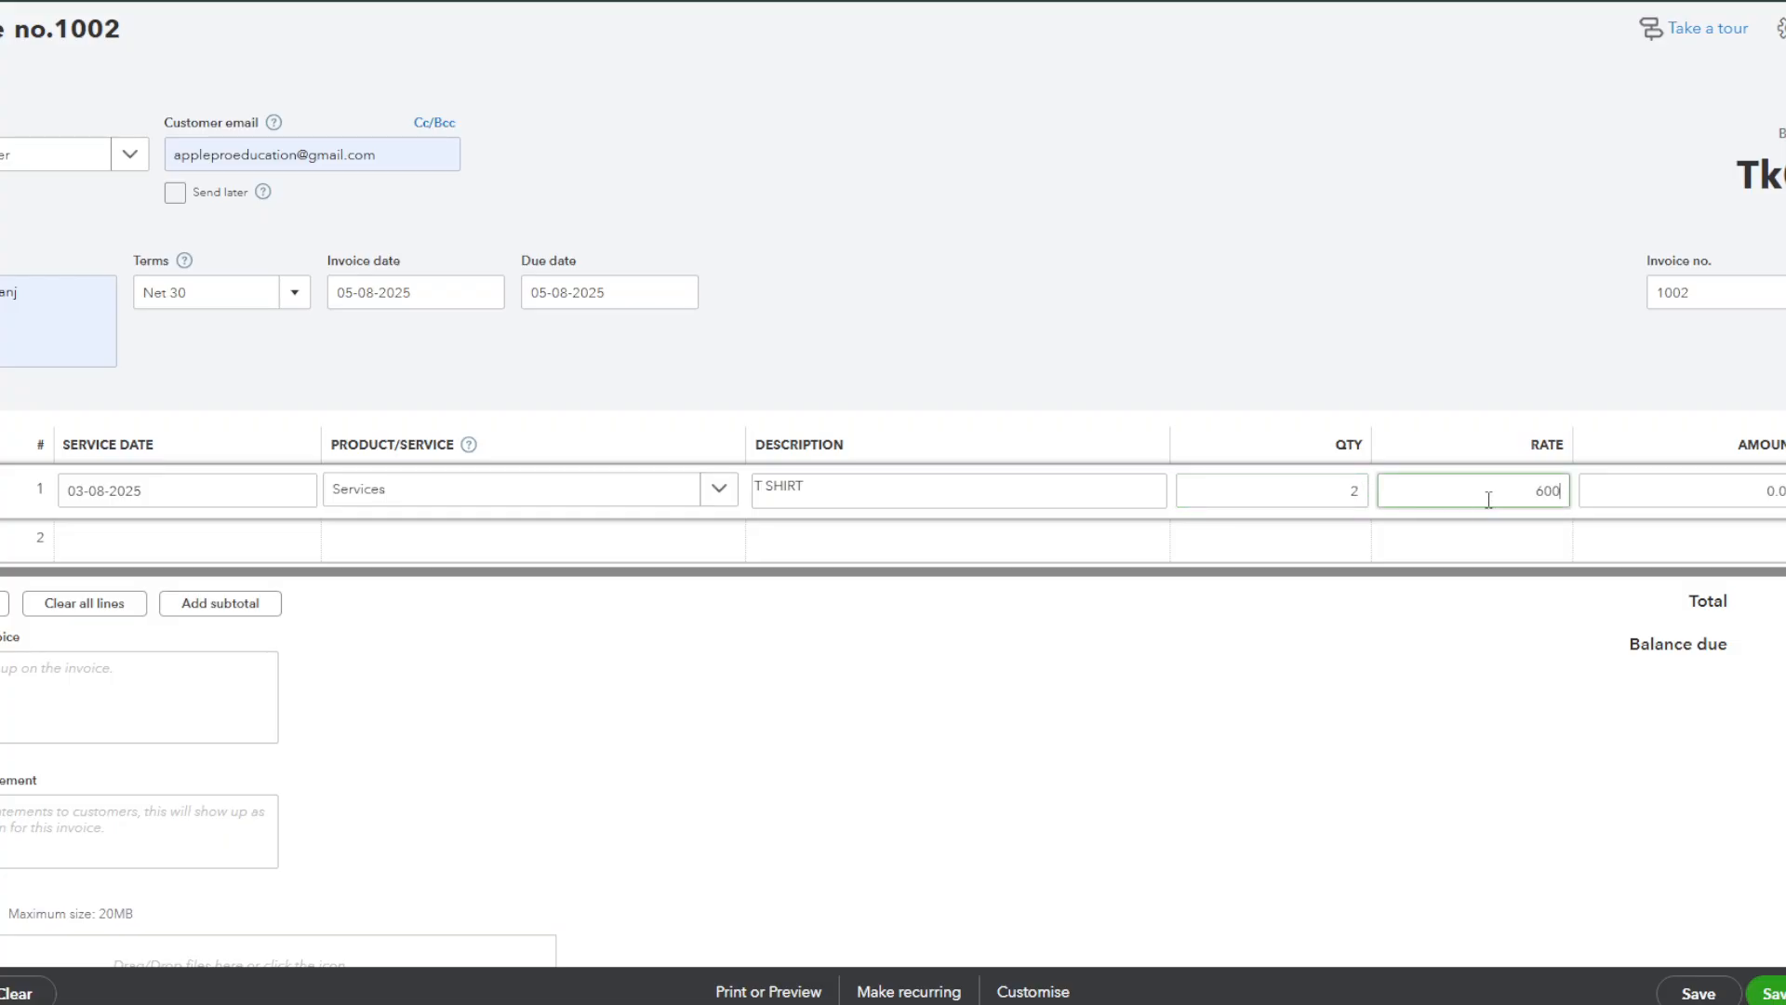
left_click(1628, 492)
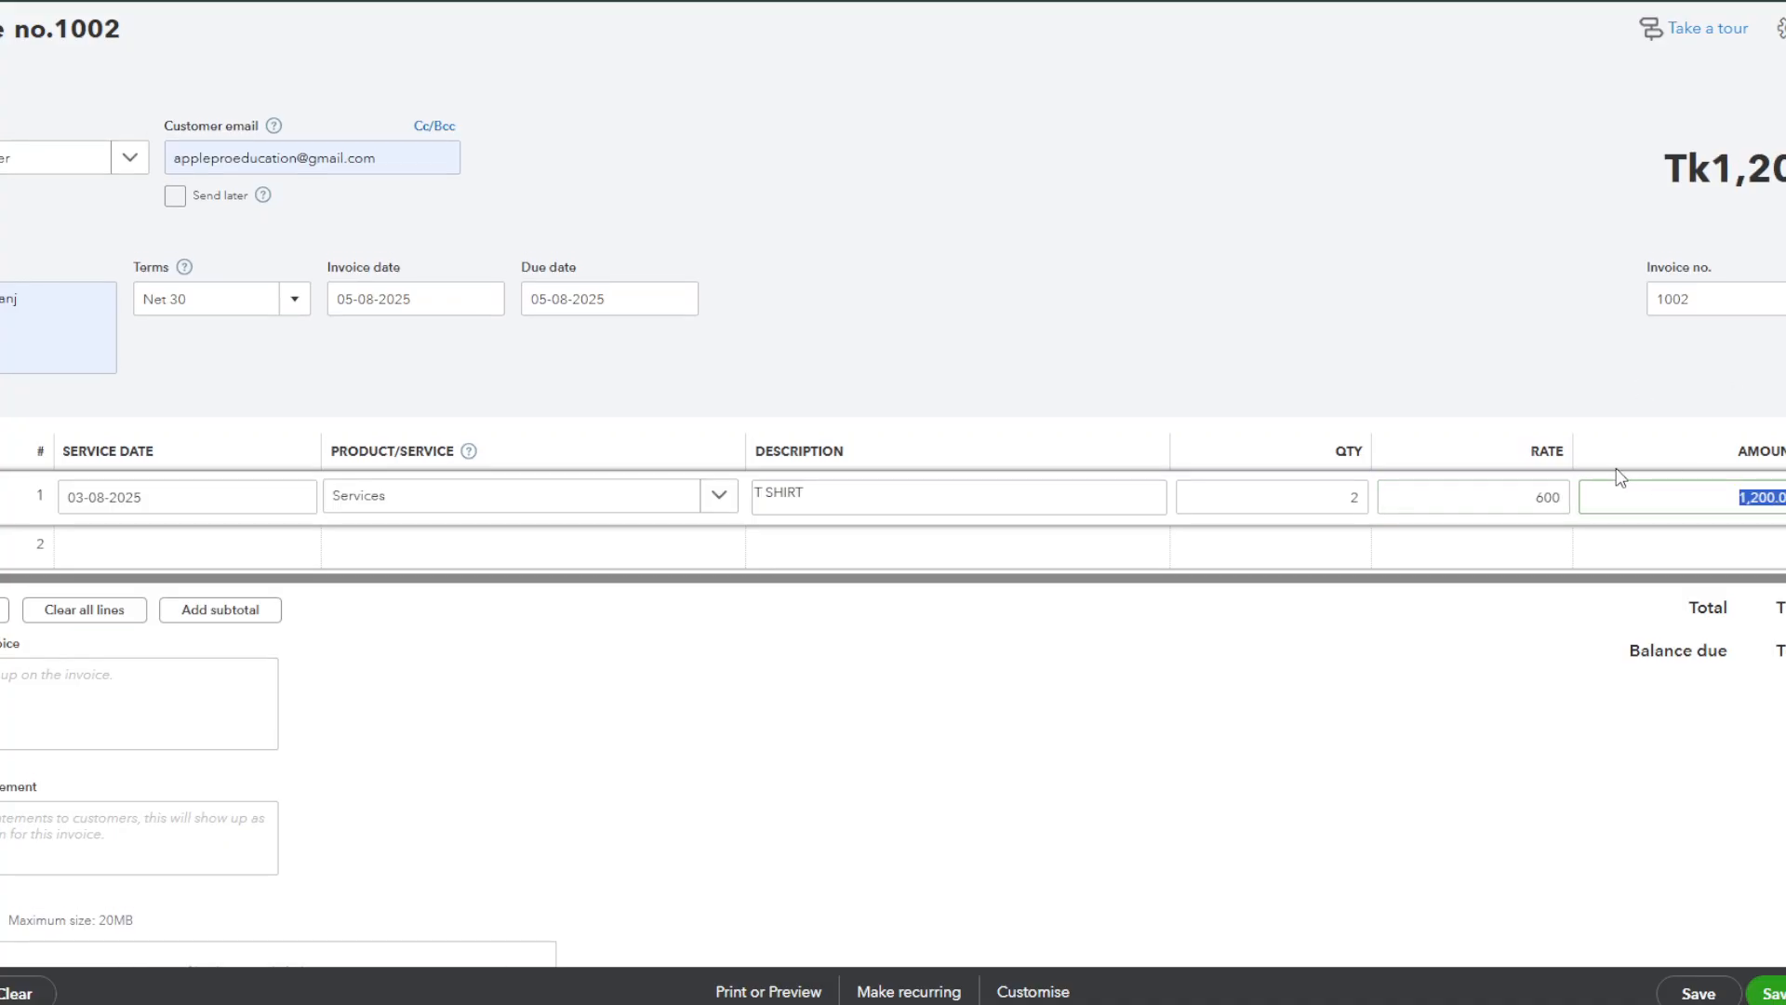
Change the first invoice line's rate to 300.
left_click(1538, 499)
type("30")
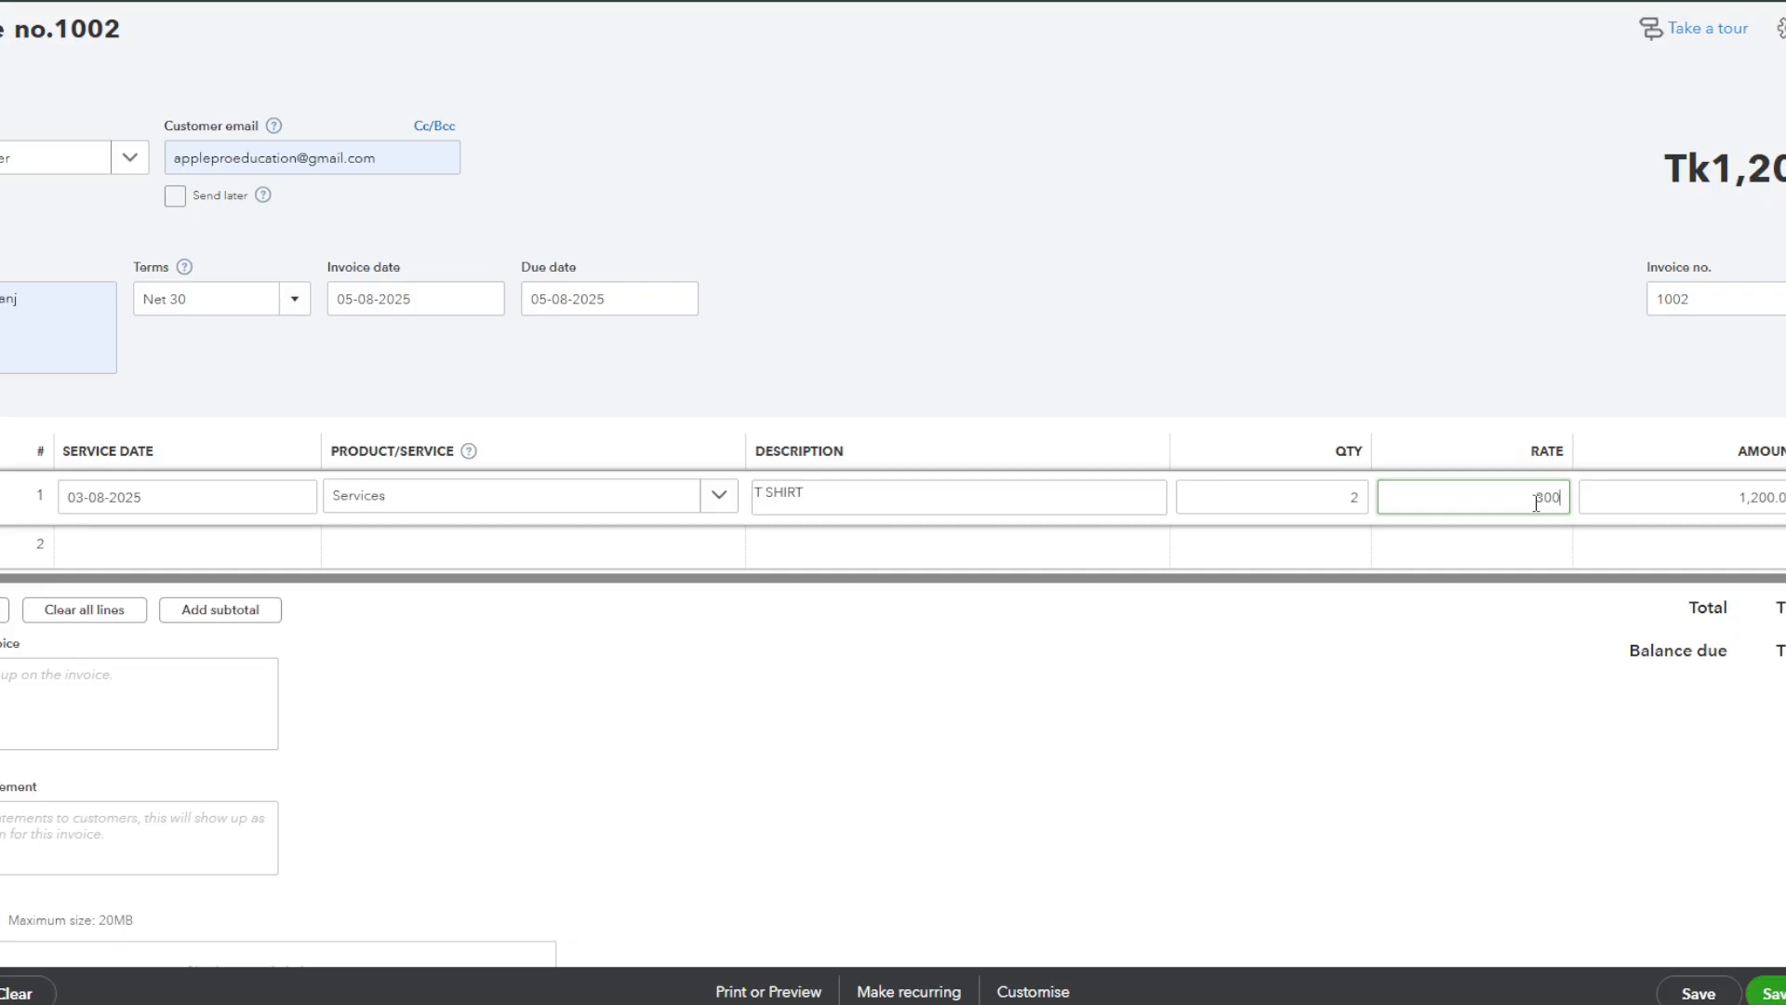
left_click(1468, 752)
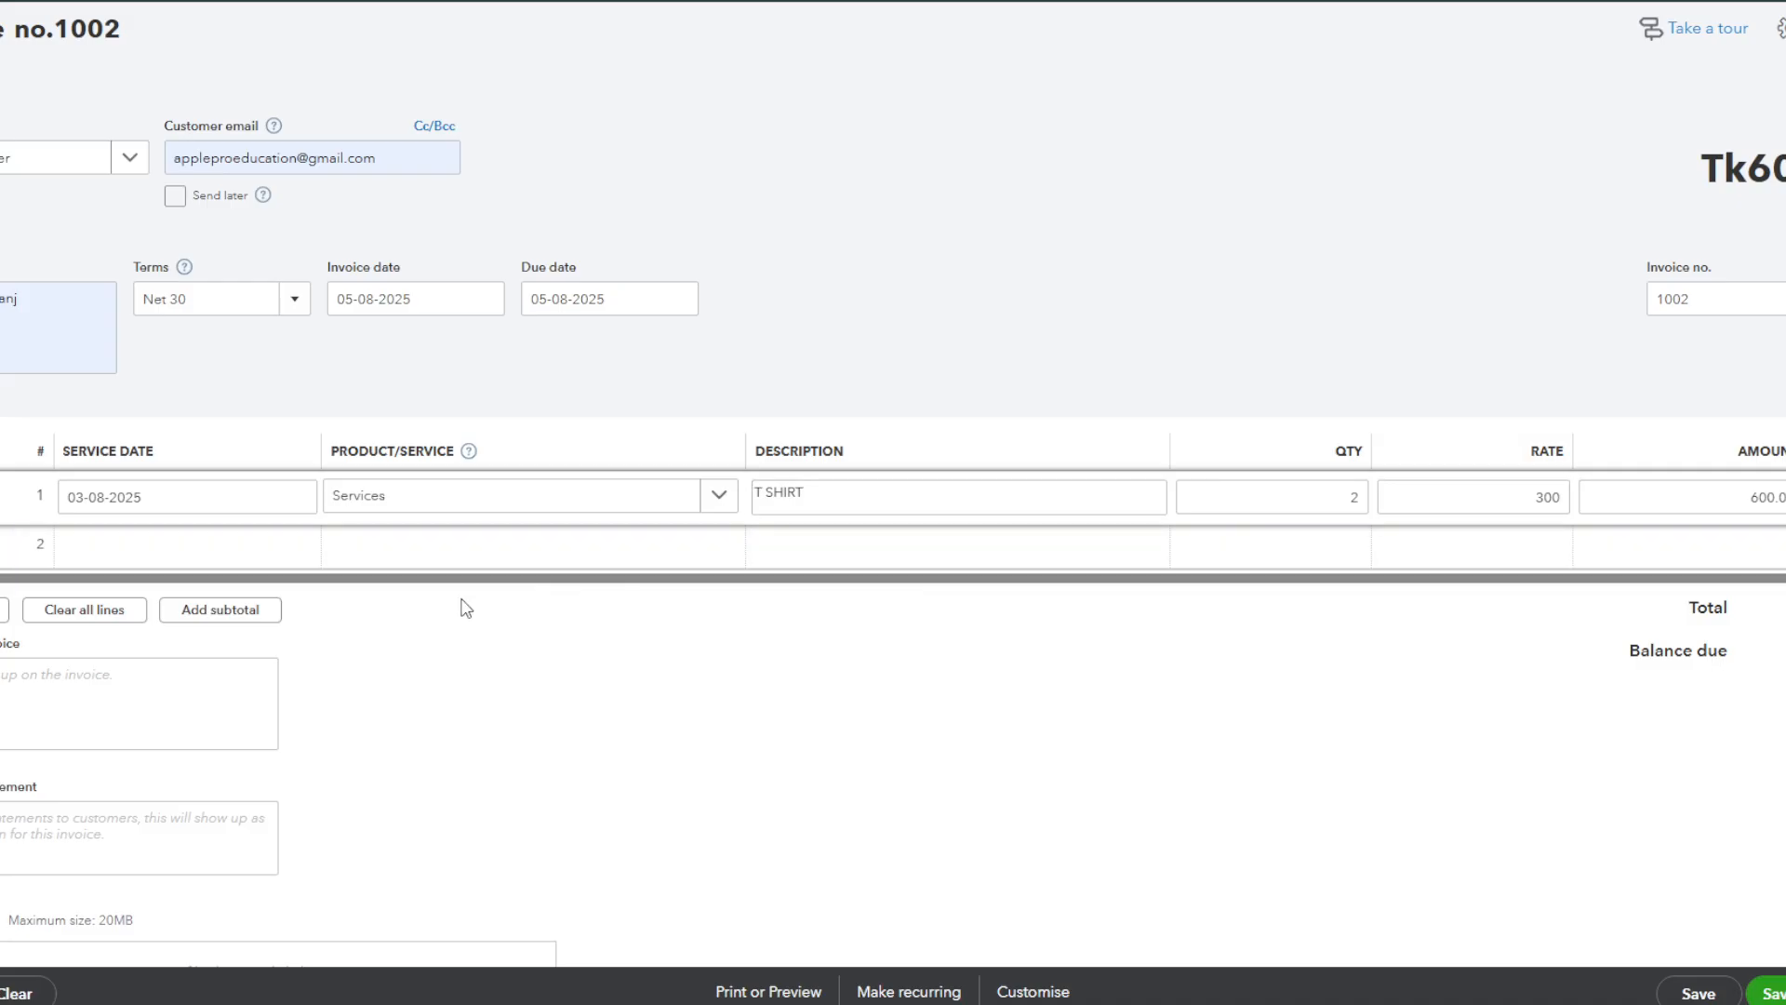
Add the message THANKS FOR SHOPPING to the invoice.
scroll(204, 662, "down", 1)
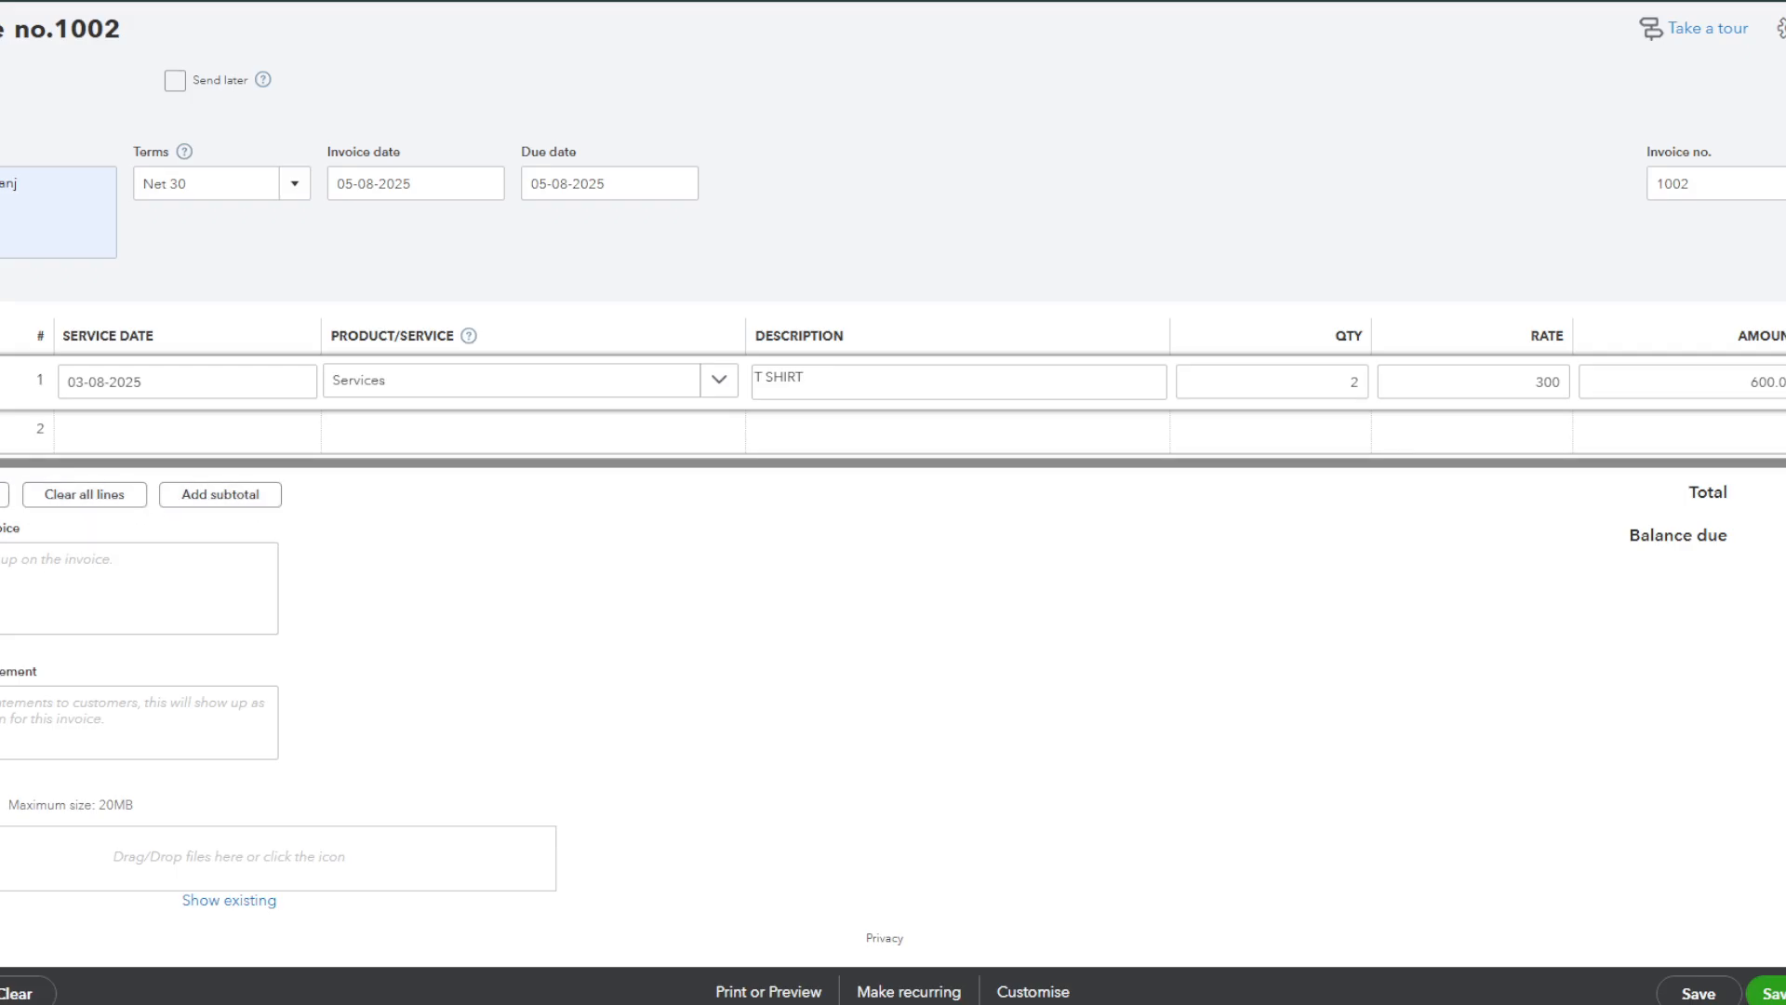
left_click_drag(0, 528, 47, 521)
left_click(28, 582)
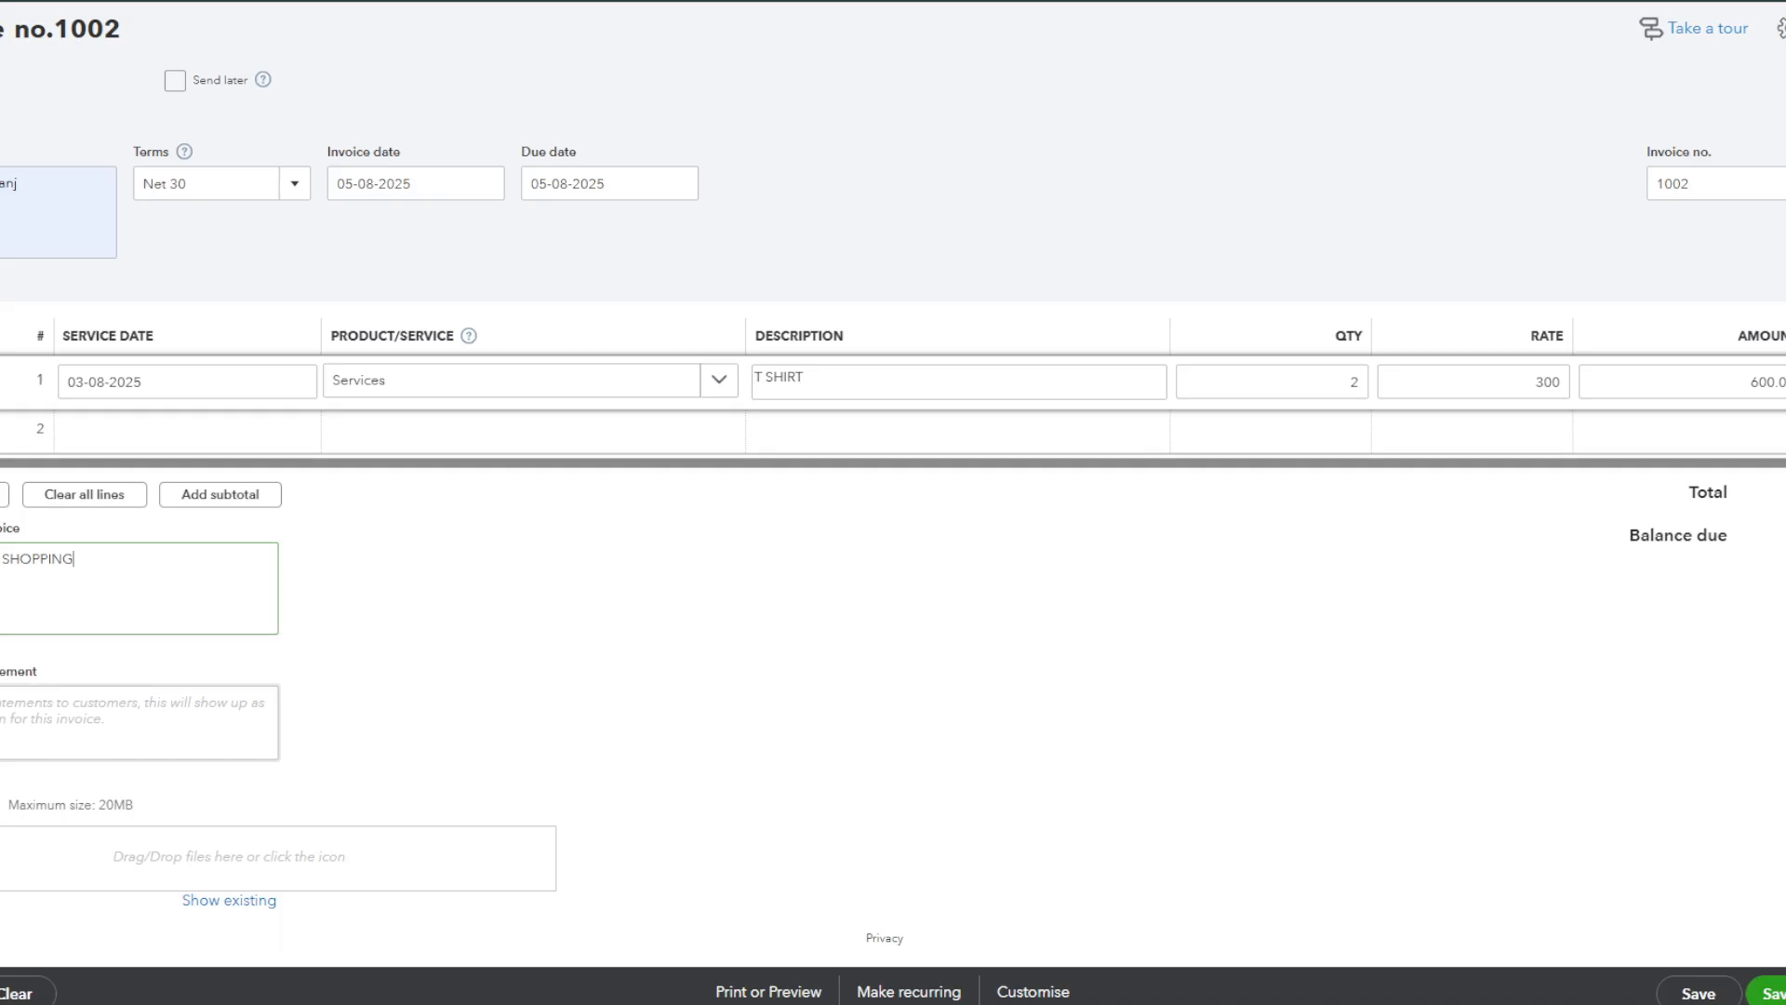
left_click(140, 721)
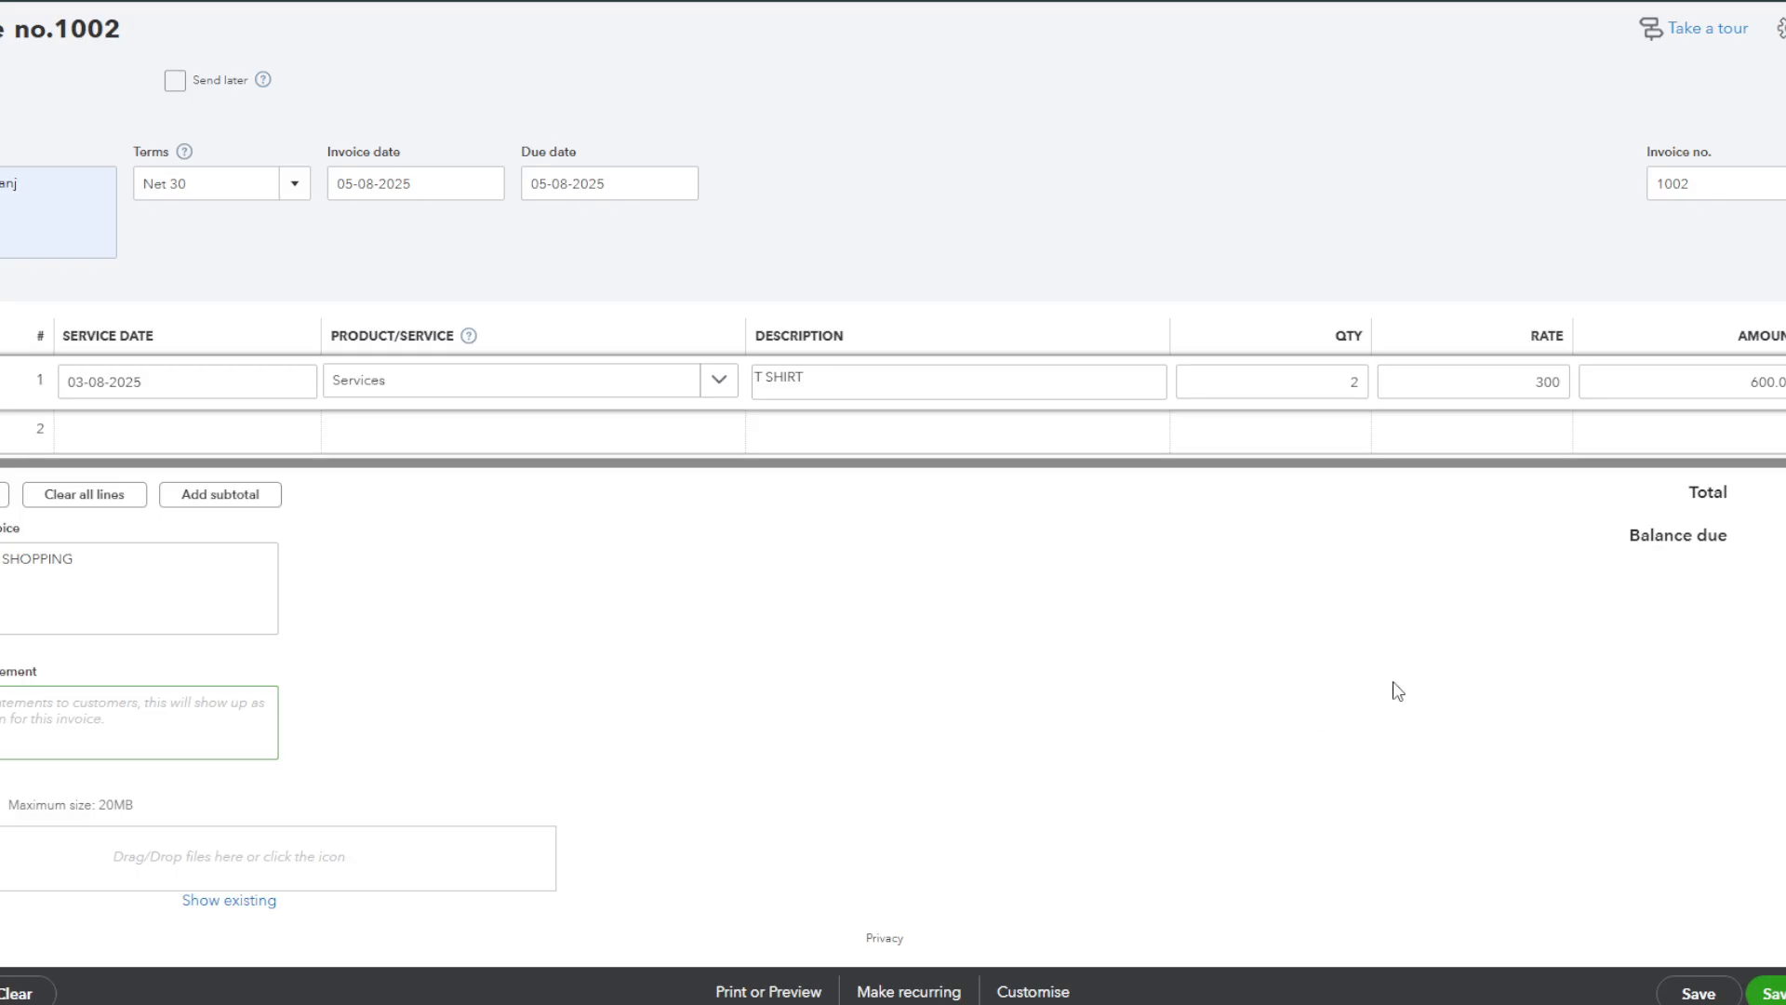
Save the invoice and bring up its email for sending to the customer.
scroll(1757, 772, "up", 1)
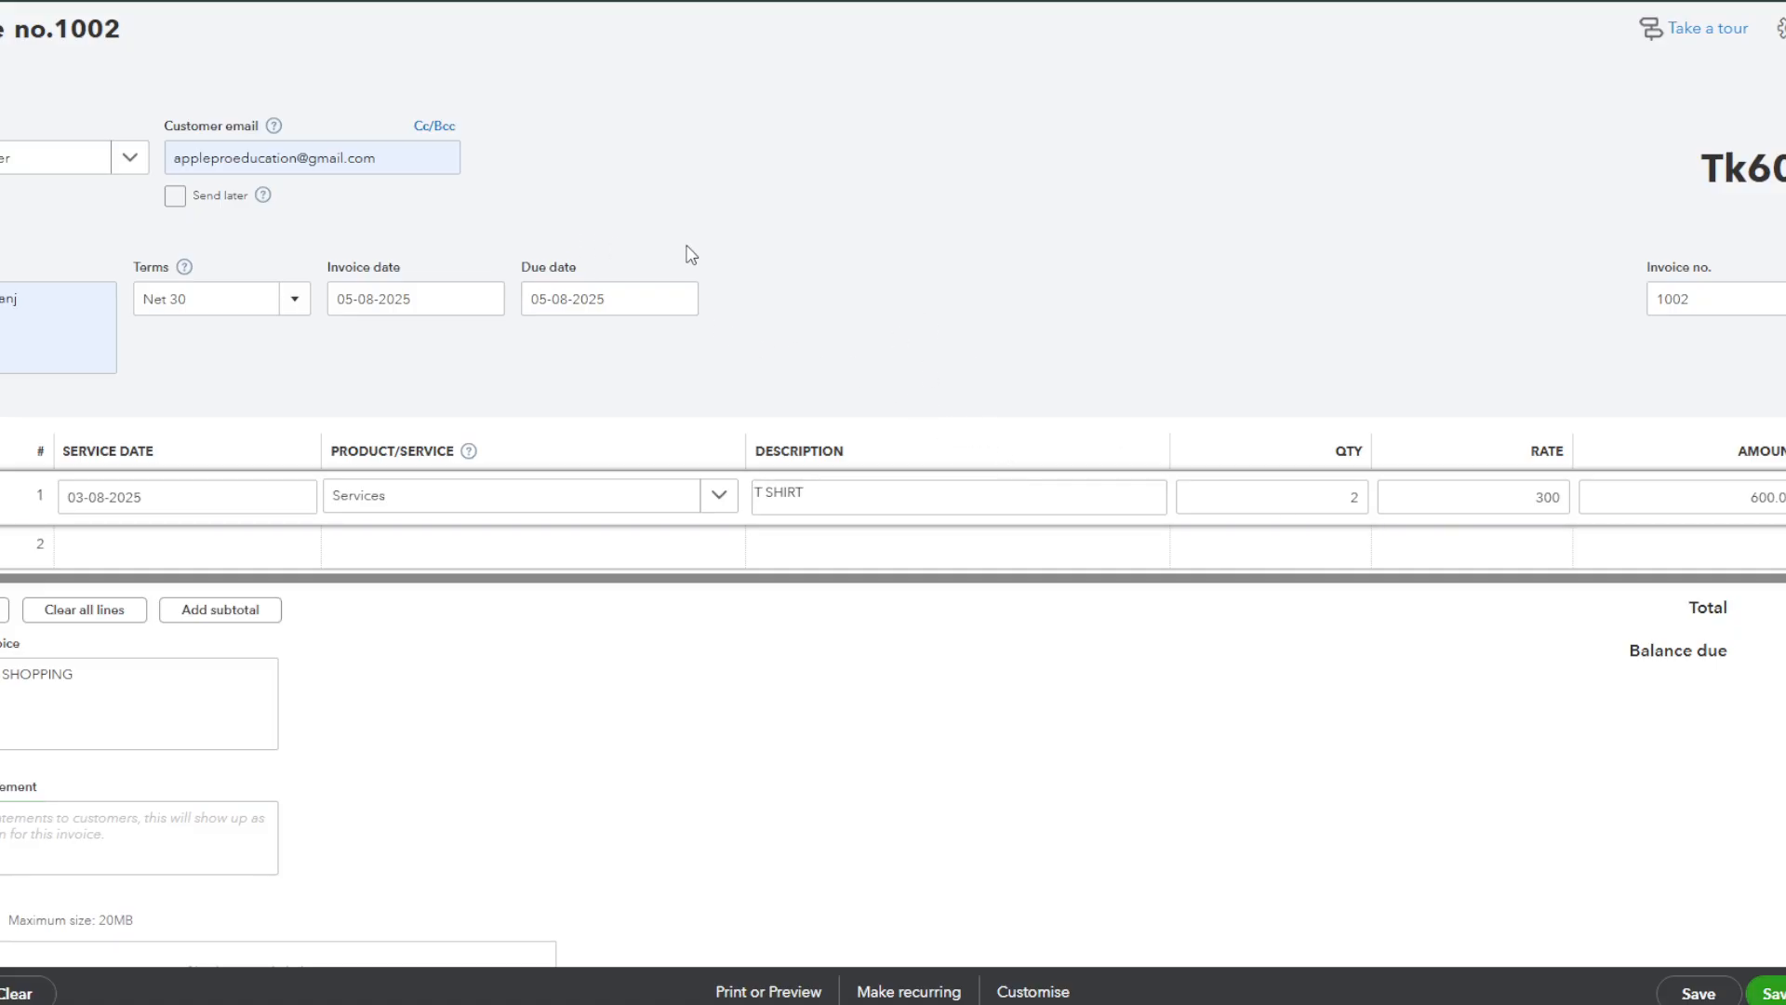
left_click(1768, 992)
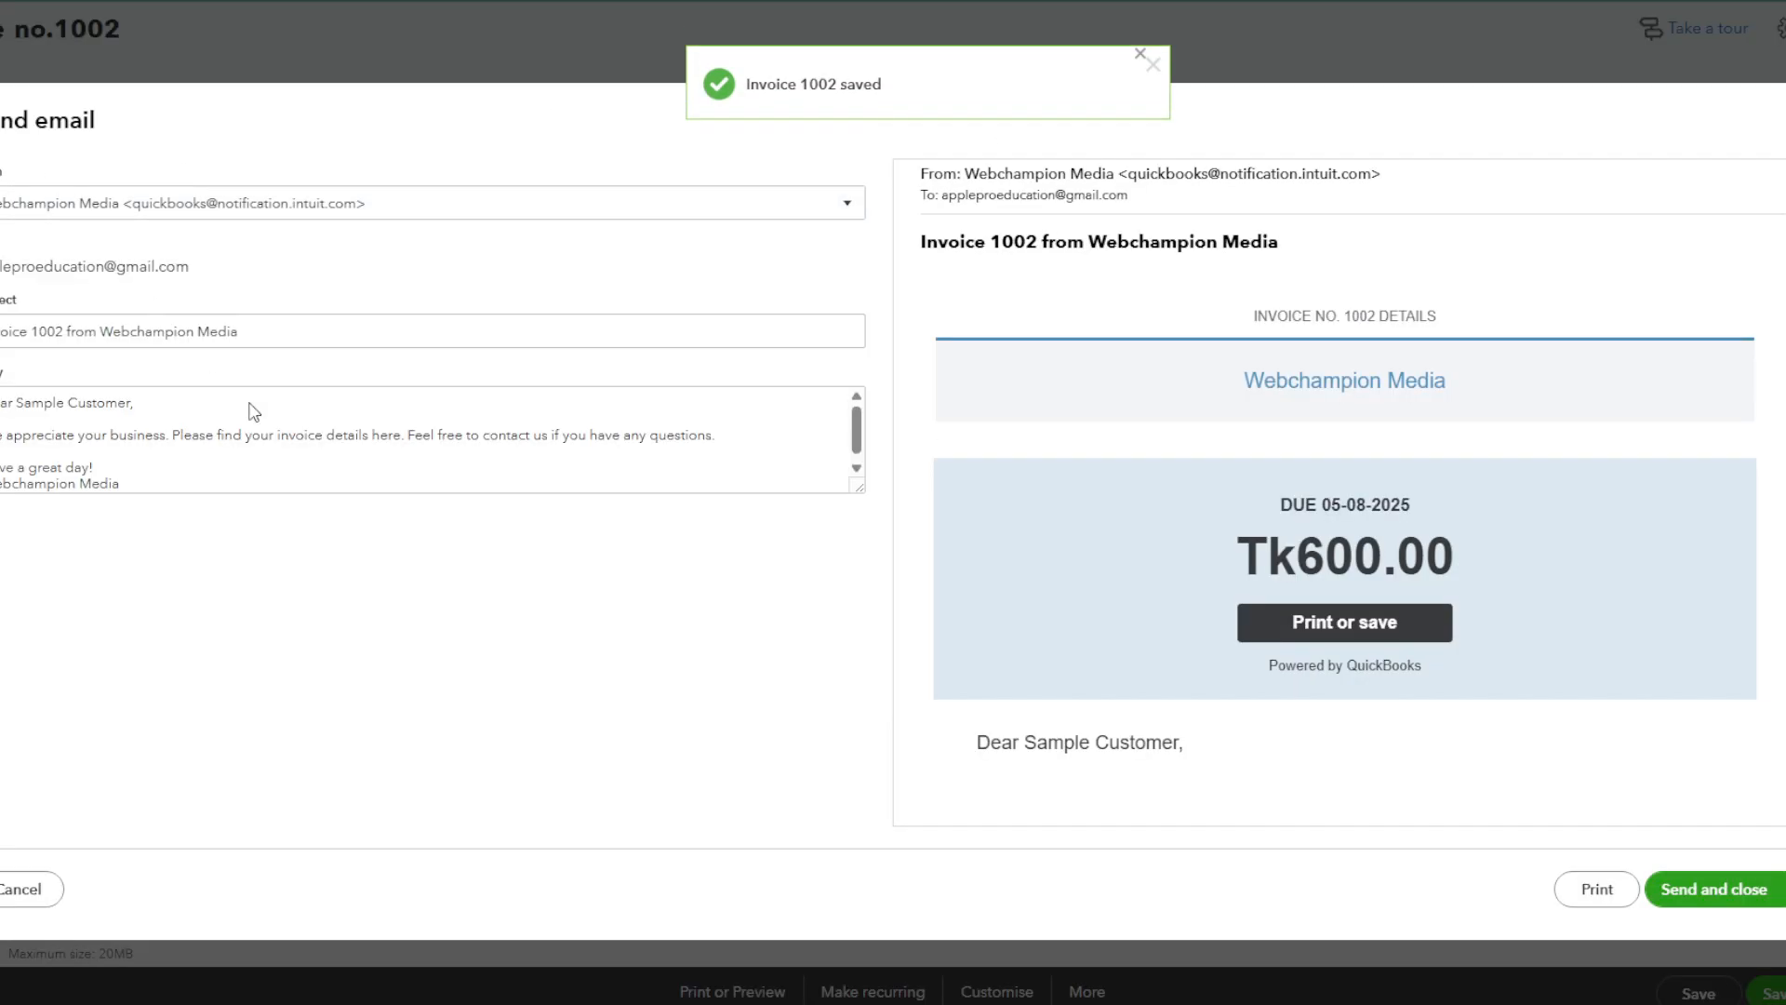
Review the invoice email preview, checking the recipient, amount due, T SHIRT line, customer message and company footer.
scroll(1280, 450, "down", 5)
scroll(1280, 450, "up", 5)
scroll(1250, 394, "down", 5)
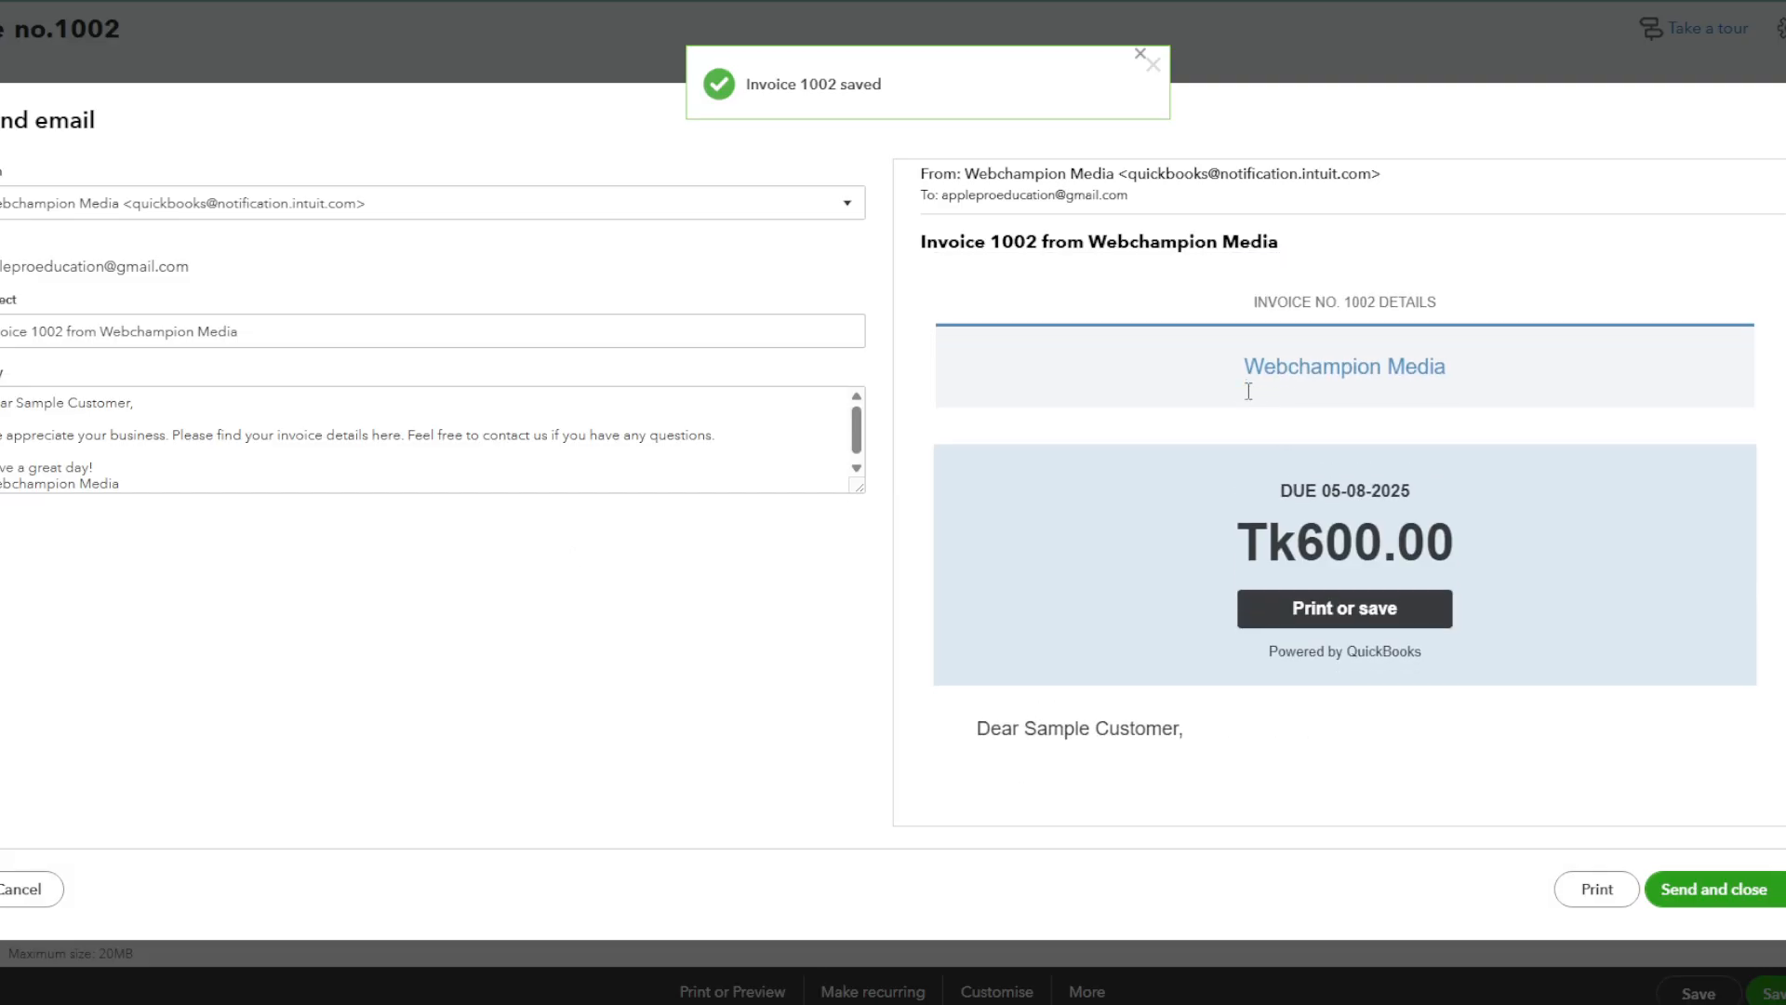
scroll(1427, 616, "down", 7)
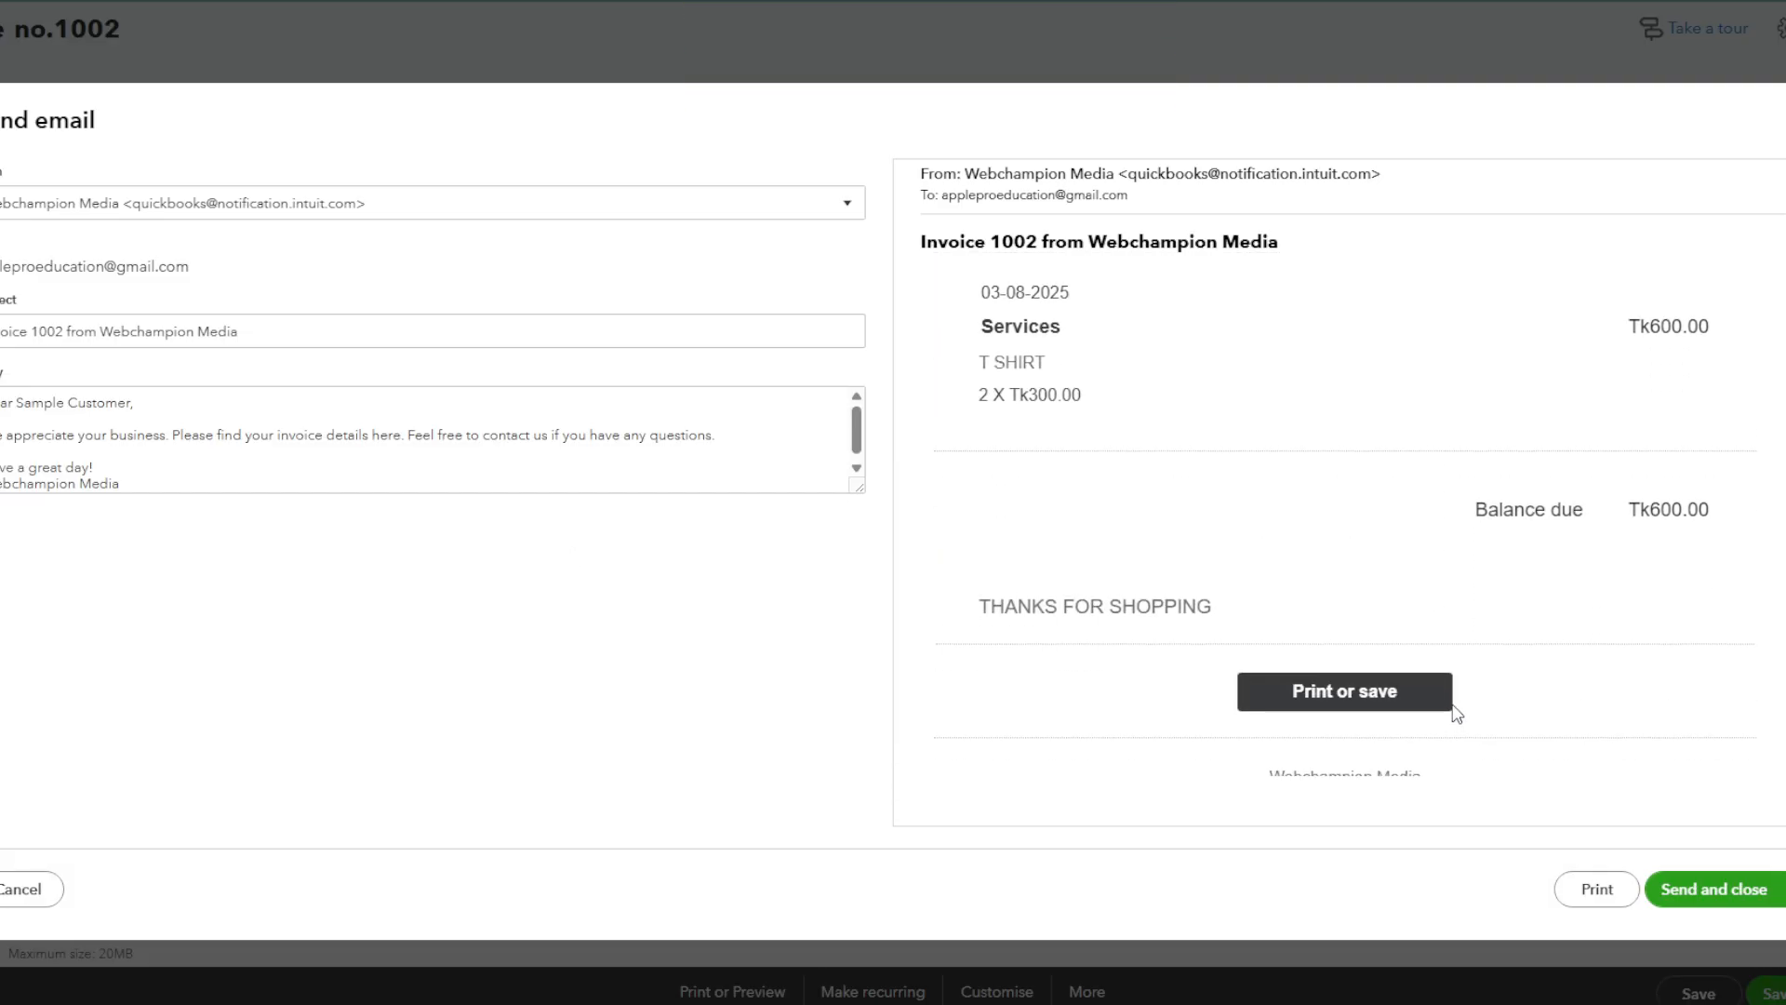
scroll(1451, 717, "up", 9)
scroll(1355, 530, "down", 10)
scroll(1359, 530, "down", 1)
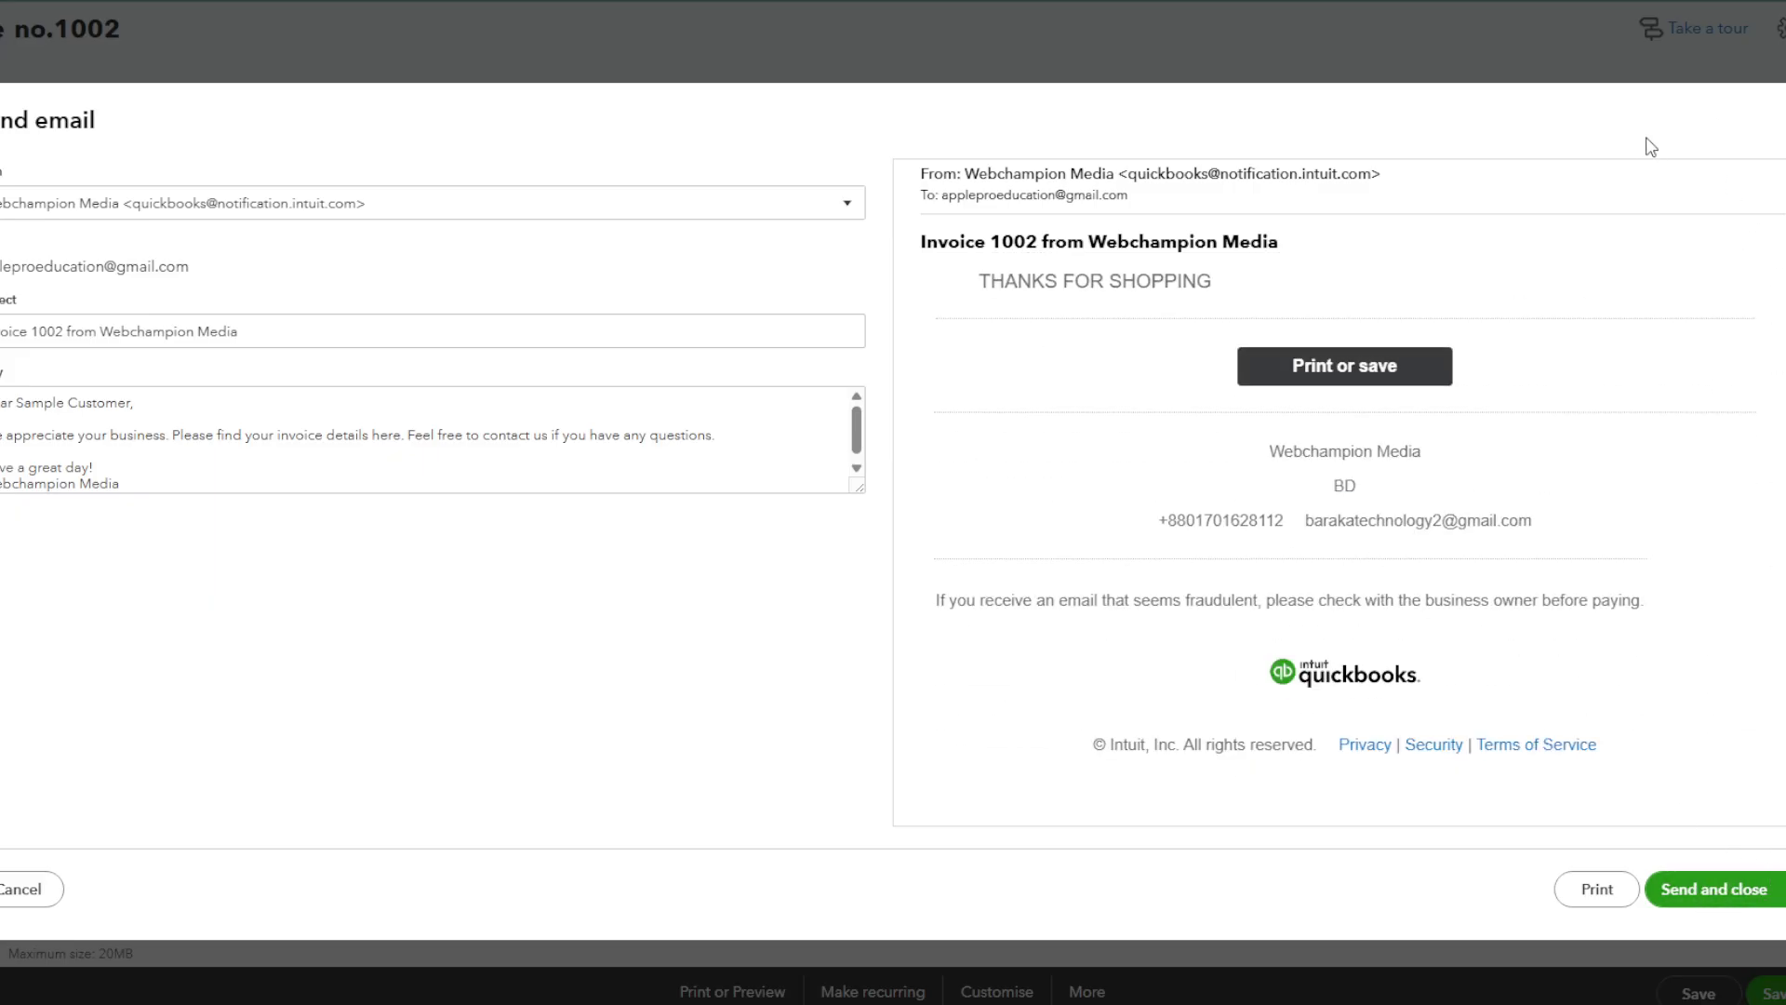
scroll(1112, 474, "up", 4)
scroll(1127, 500, "up", 5)
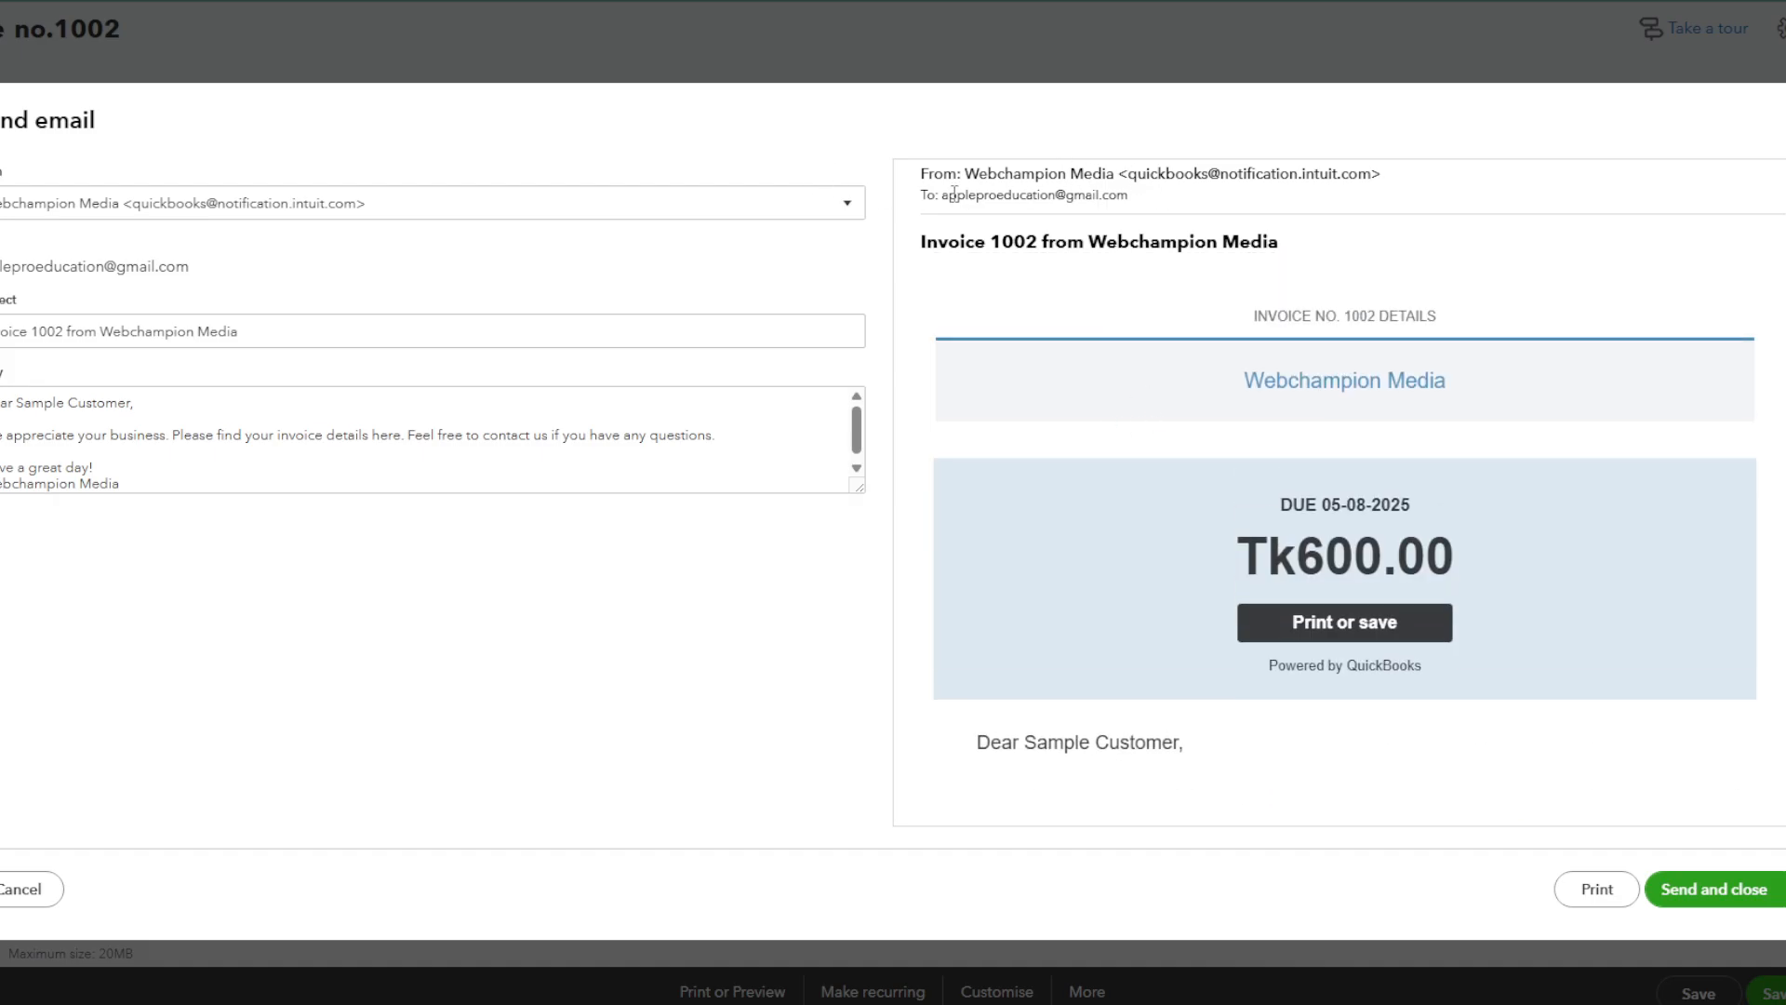
left_click_drag(953, 192, 1177, 244)
scroll(1237, 403, "down", 5)
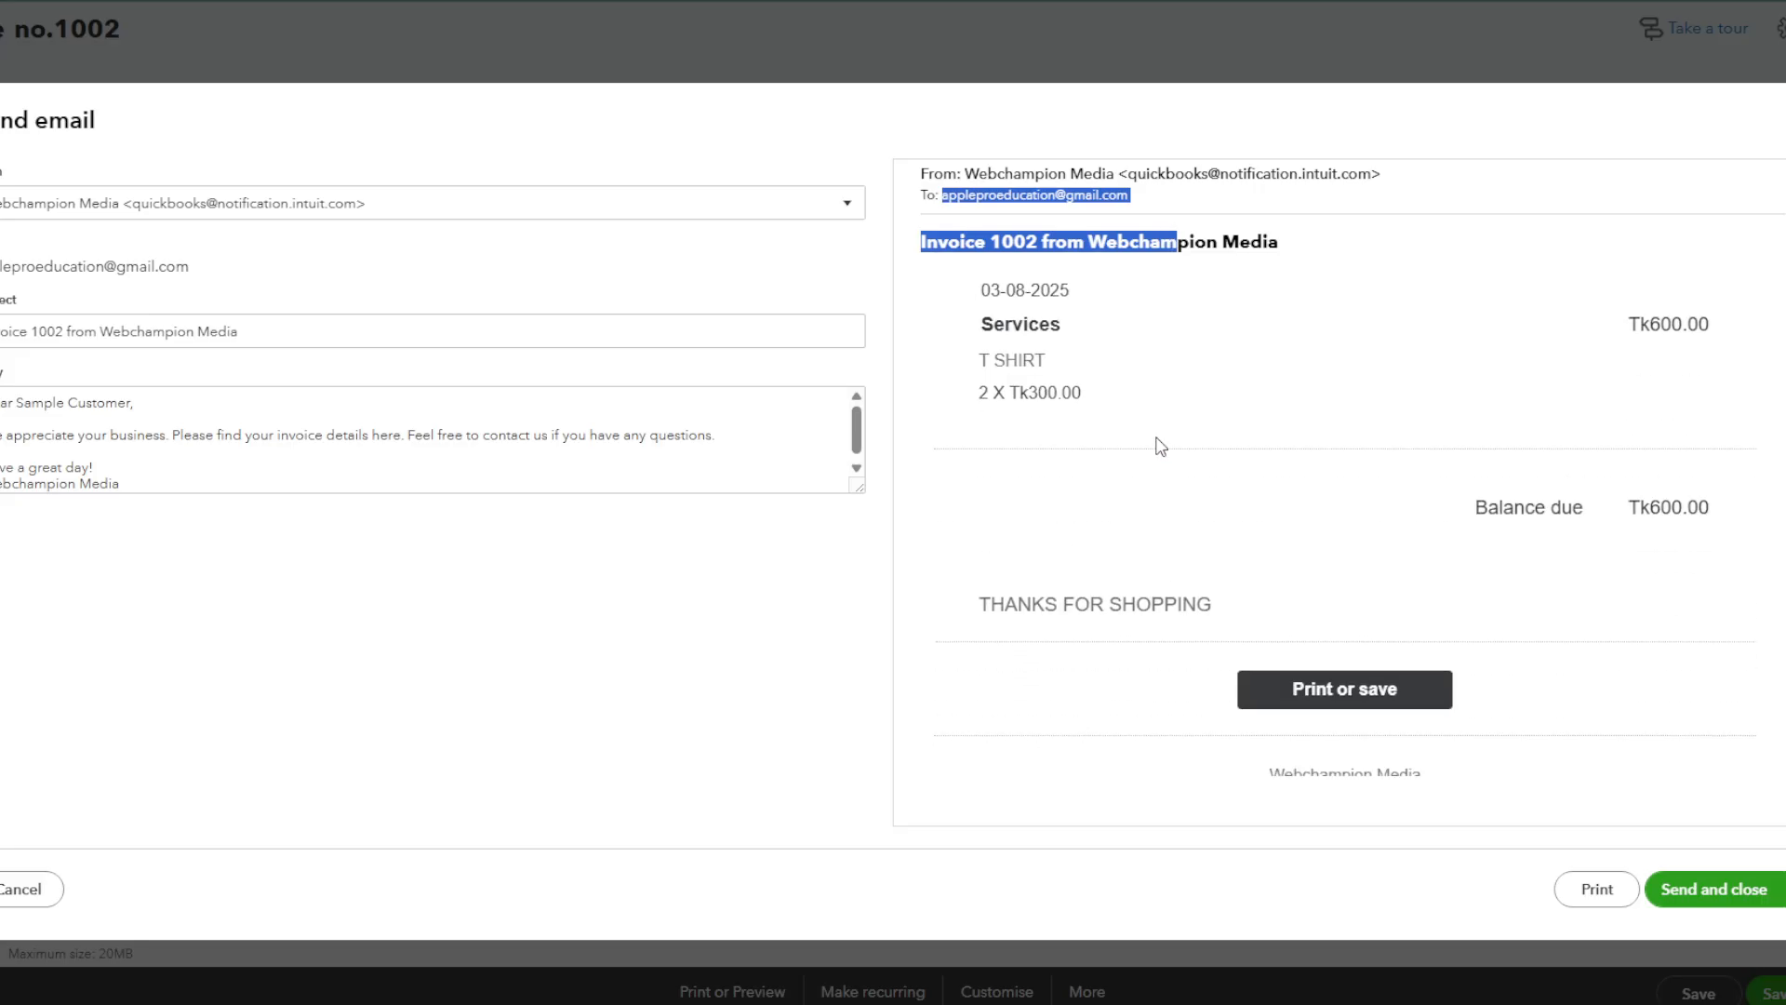
scroll(1160, 447, "down", 3)
left_click(974, 636)
scroll(963, 668, "up", 6)
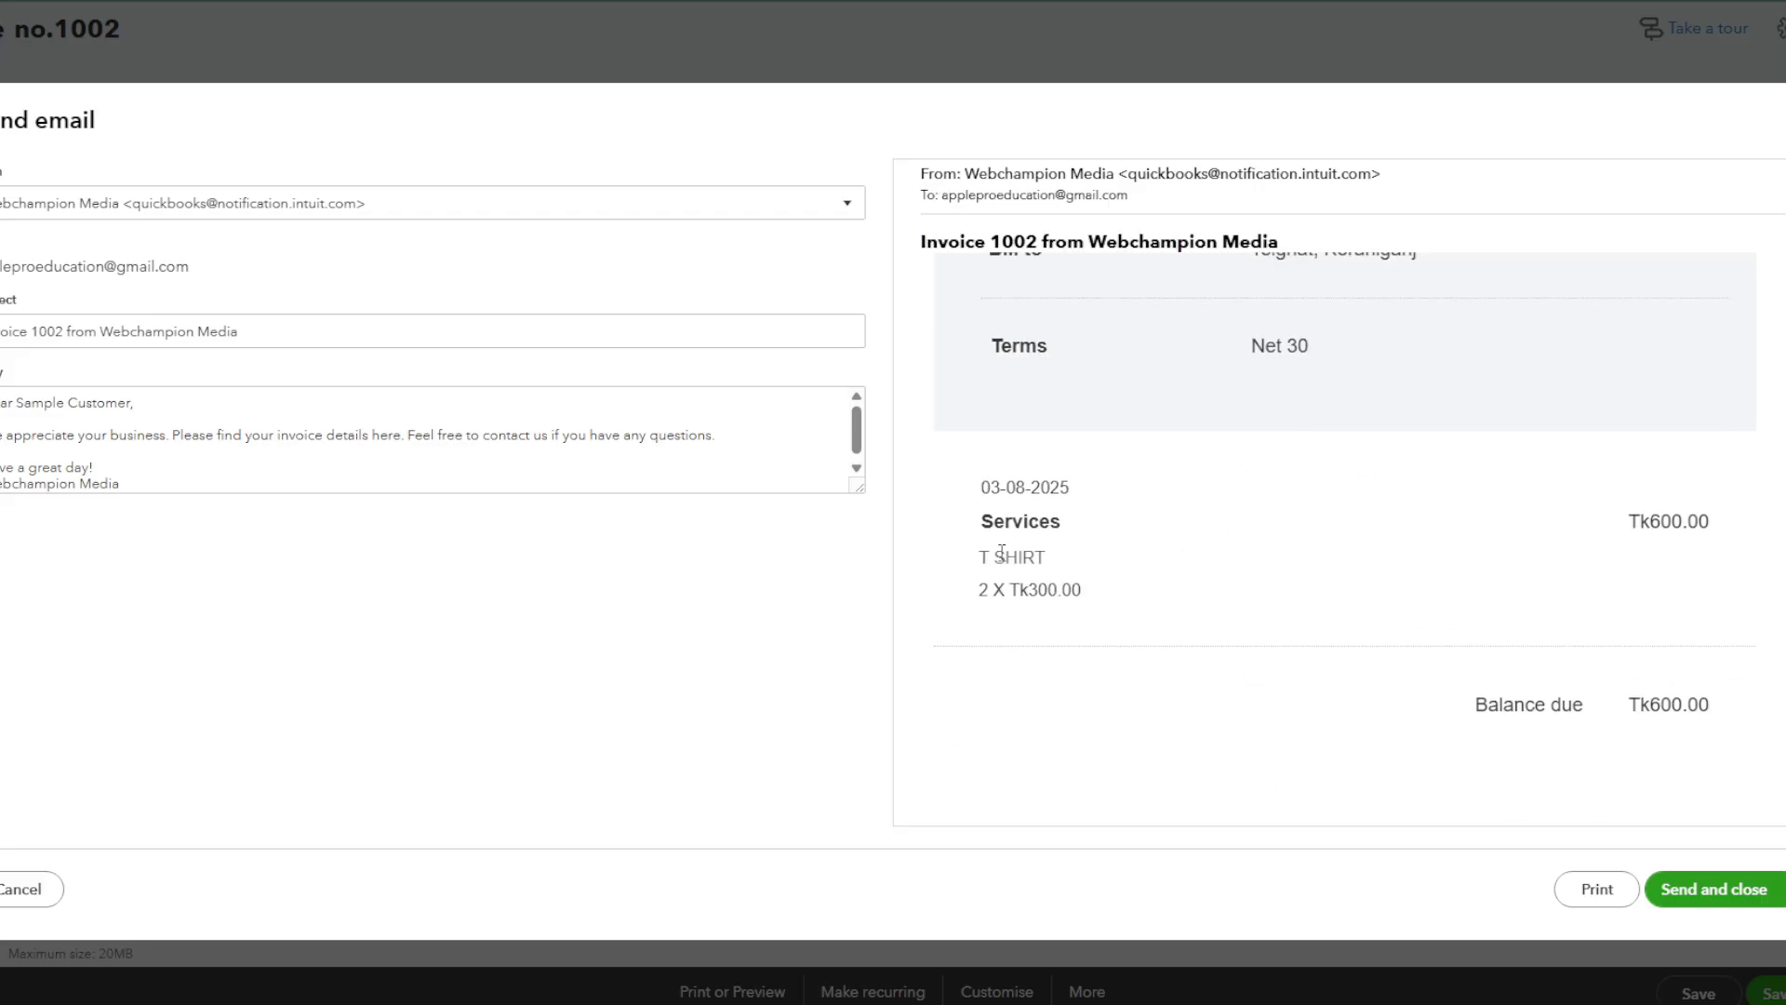